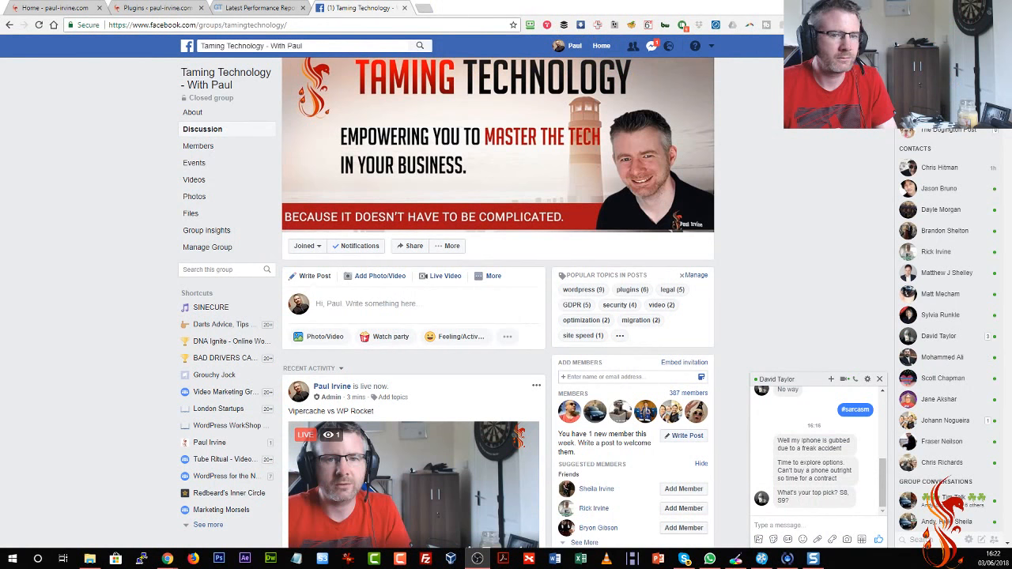
Open the WP Rocket website at wp-rocket.me in a new browser tab
left_click(429, 14)
left_click(426, 10)
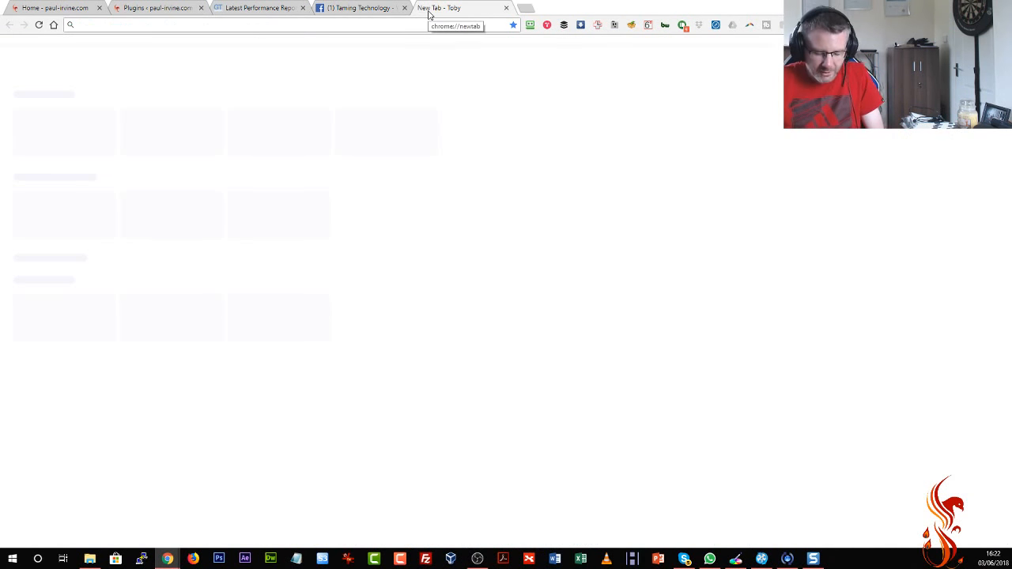
type("wprocket.me")
key("Return")
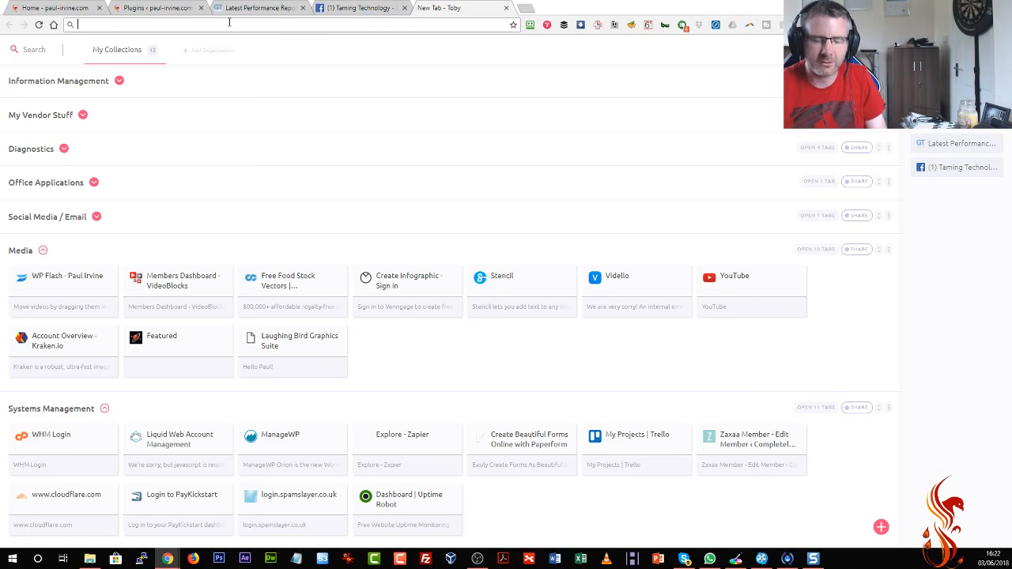
type("wp-rocket")
key("Return")
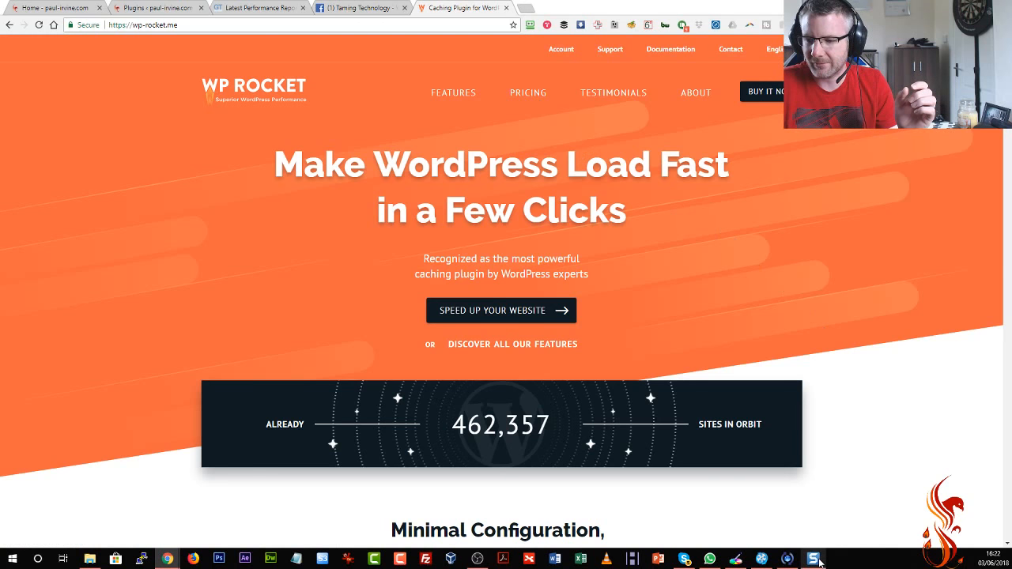
Switch to Snagit Editor and compare the ortecha.com performance report captures from before and after the upgrades
mouse_move(820, 562)
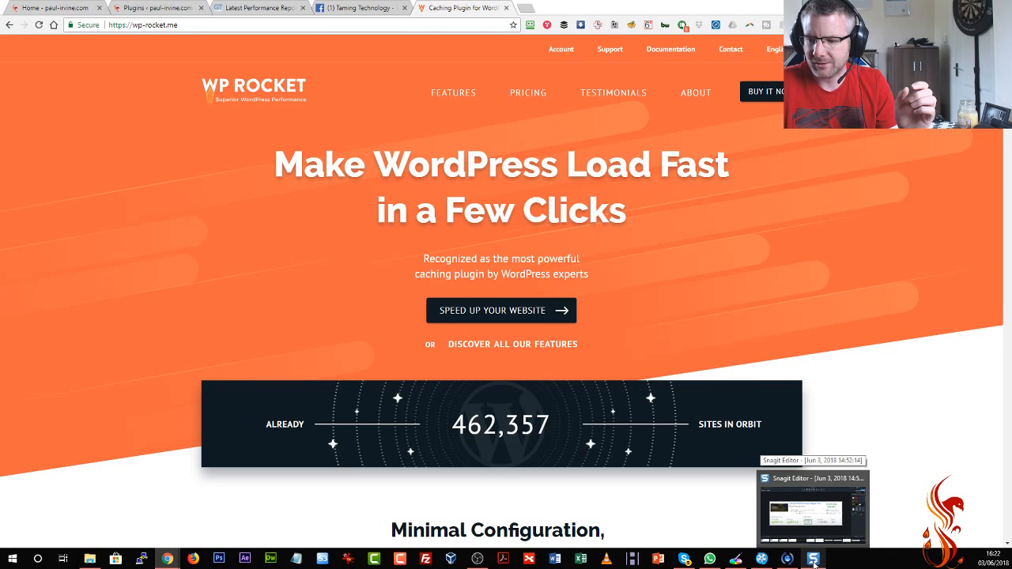
left_click(813, 561)
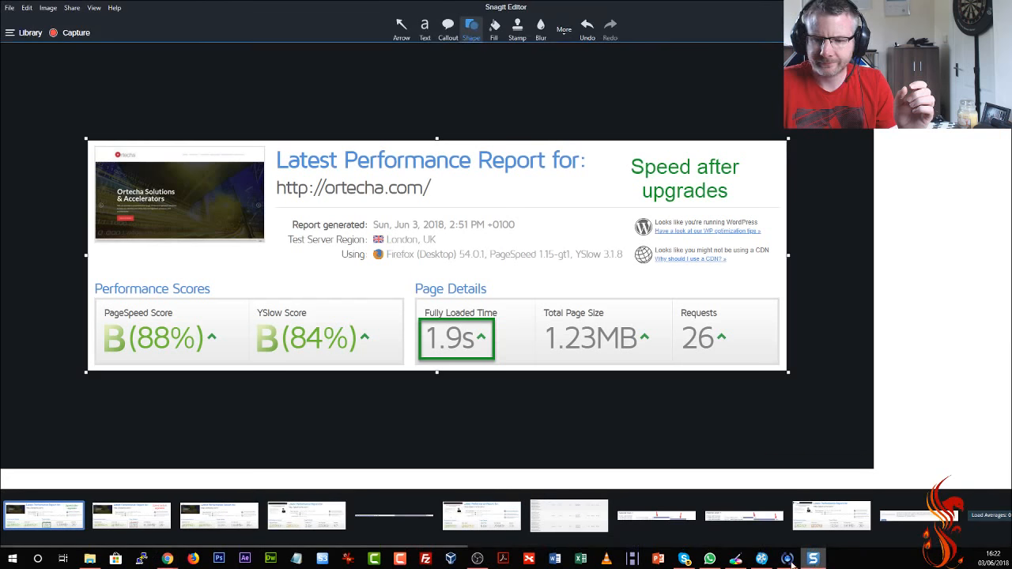
left_click(130, 518)
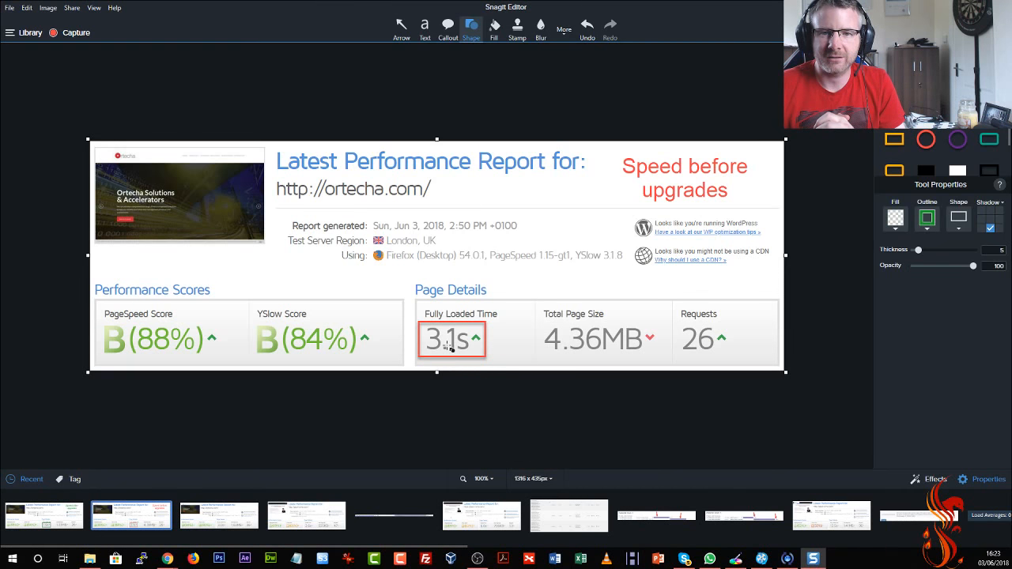
left_click(46, 521)
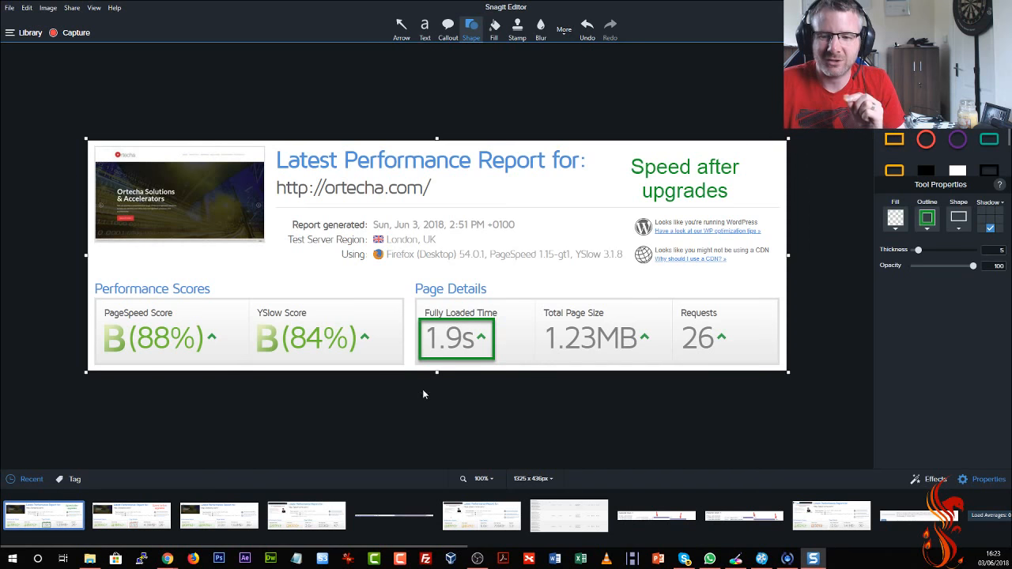
left_click(99, 520)
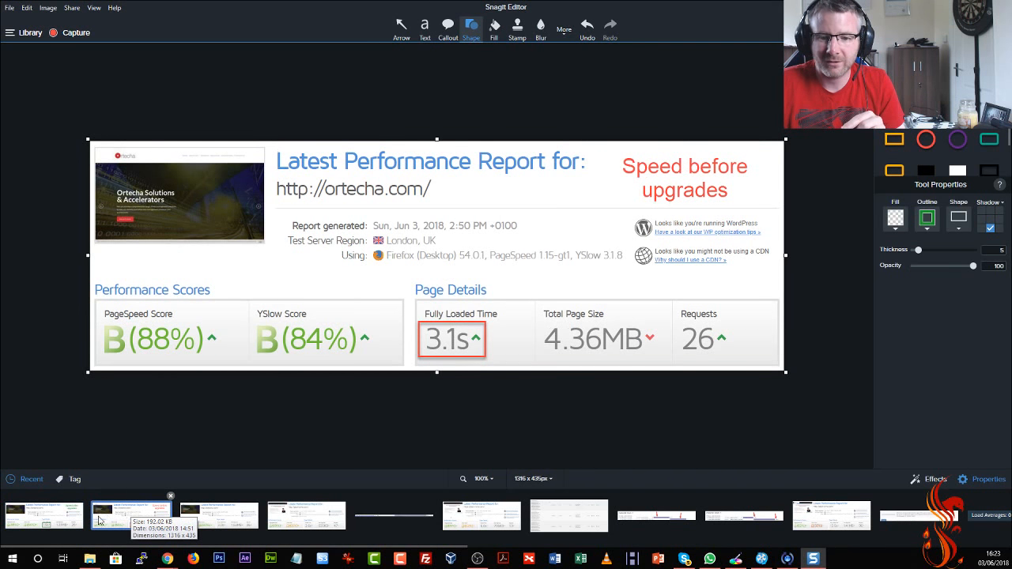
left_click(57, 522)
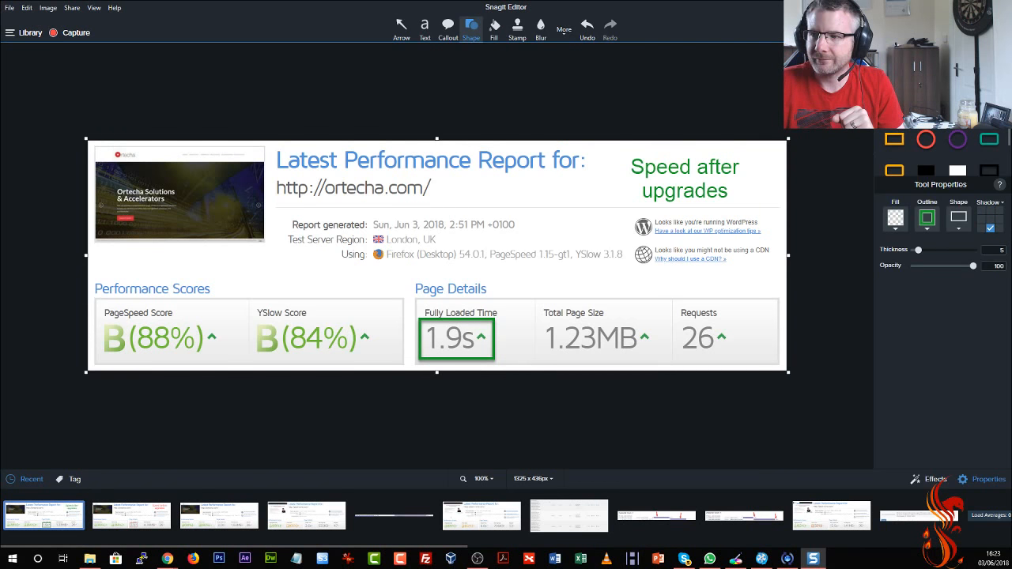
Compare the two June 1 performance report captures of the personal WordPress site, looking at their onload times
left_click(470, 520)
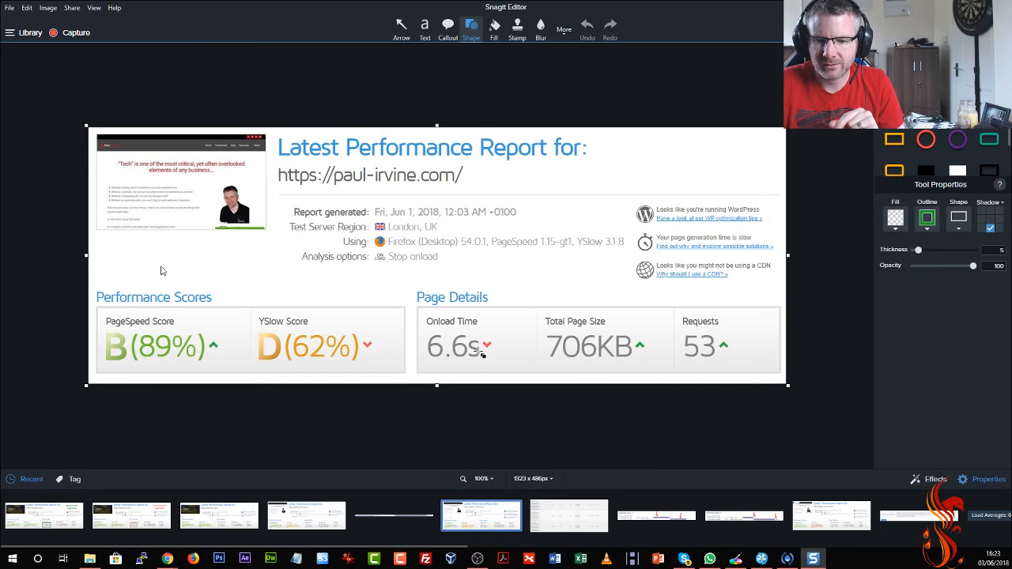
left_click(317, 515)
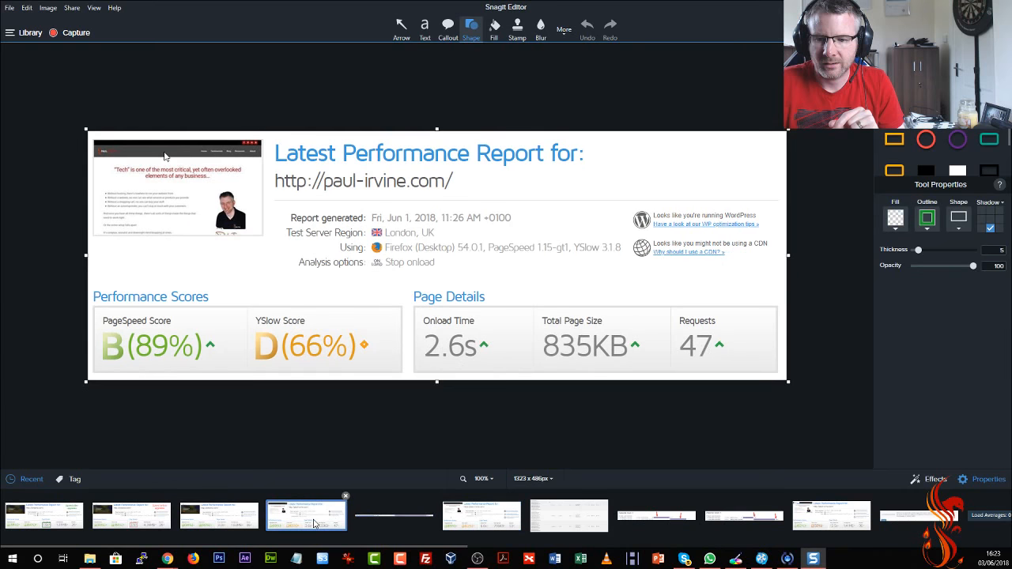
left_click(504, 522)
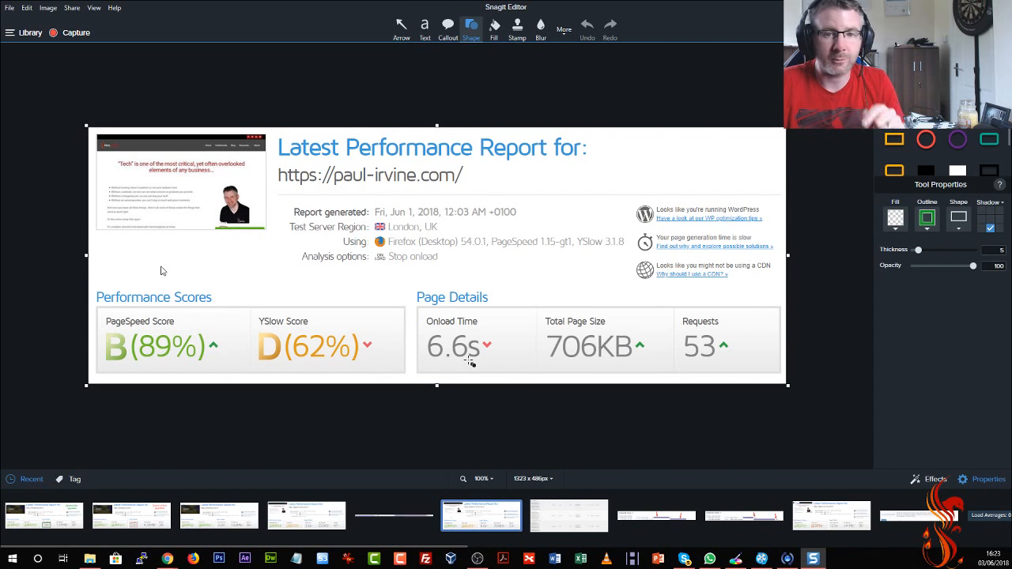
left_click(305, 522)
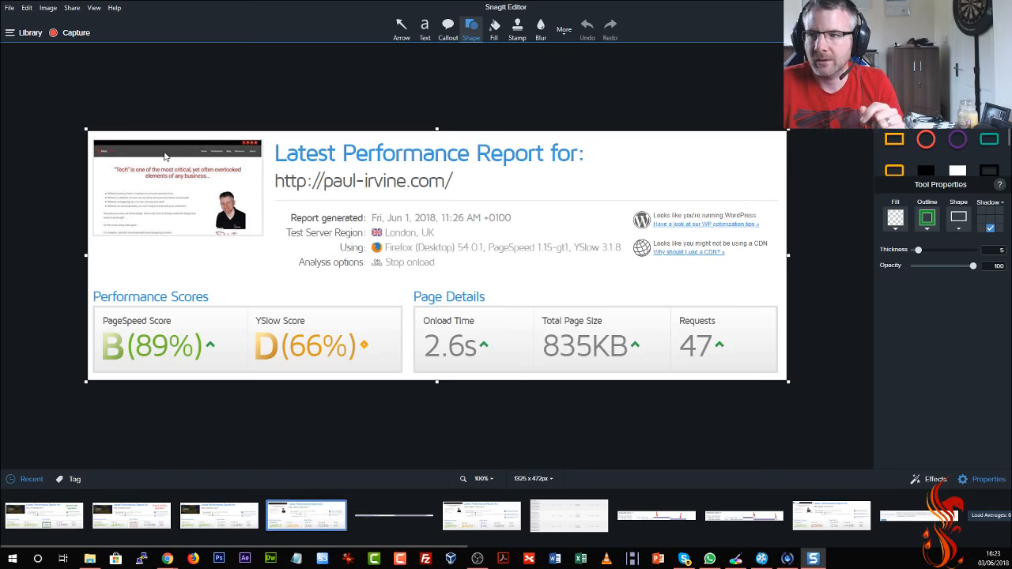
Switch back to Chrome and open the page for adding new plugins in the WordPress admin
key("alt+Tab")
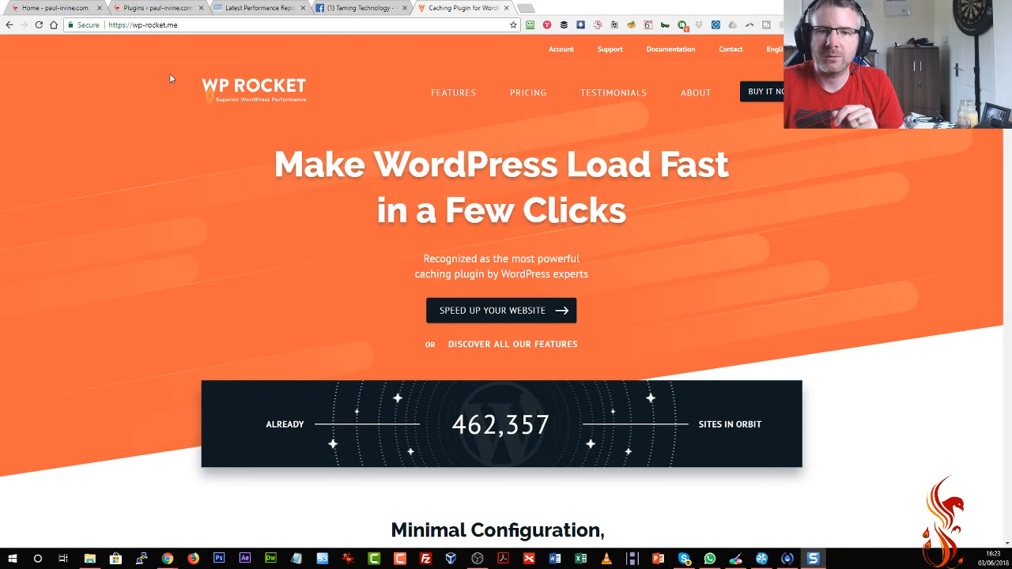
left_click(157, 9)
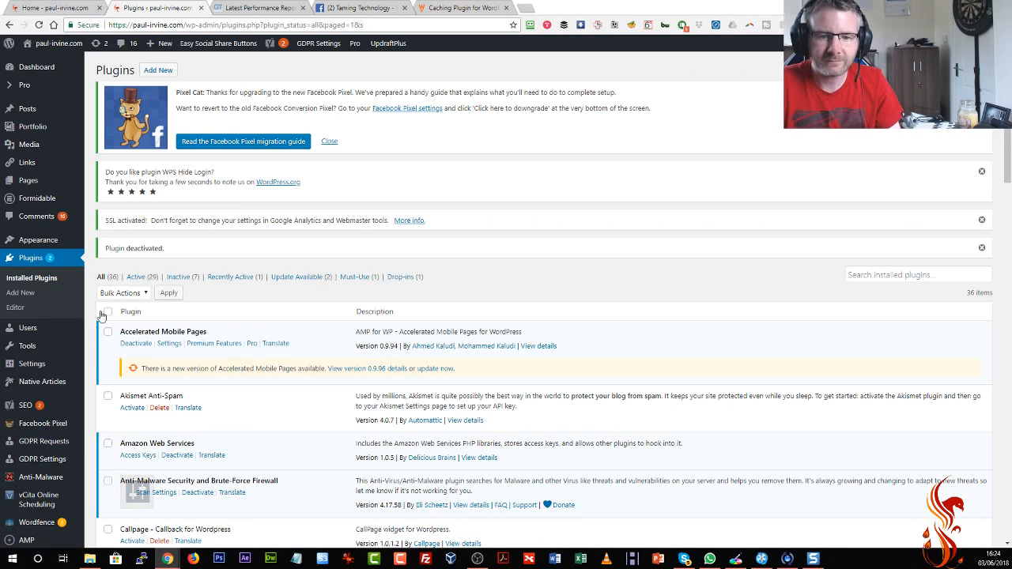
left_click(32, 293)
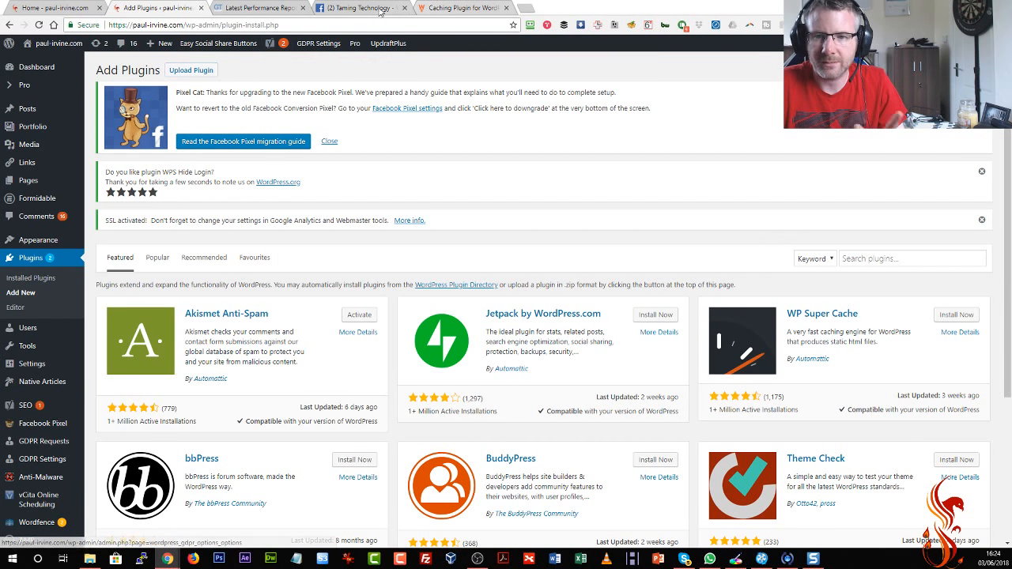
Examine the onload time in the site's latest GTmetrix performance report
left_click(253, 10)
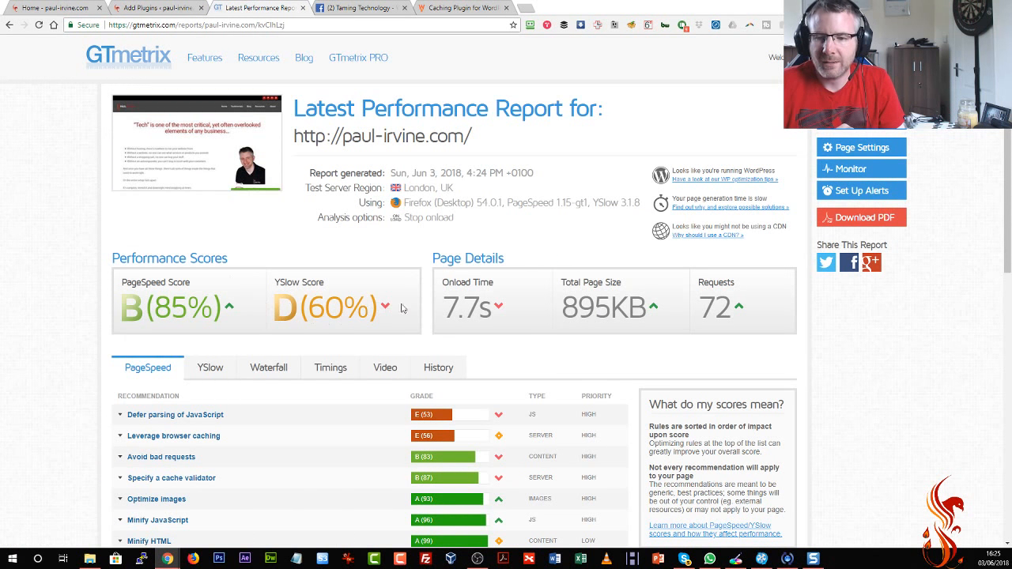
left_click_drag(441, 313, 487, 314)
left_click(487, 314)
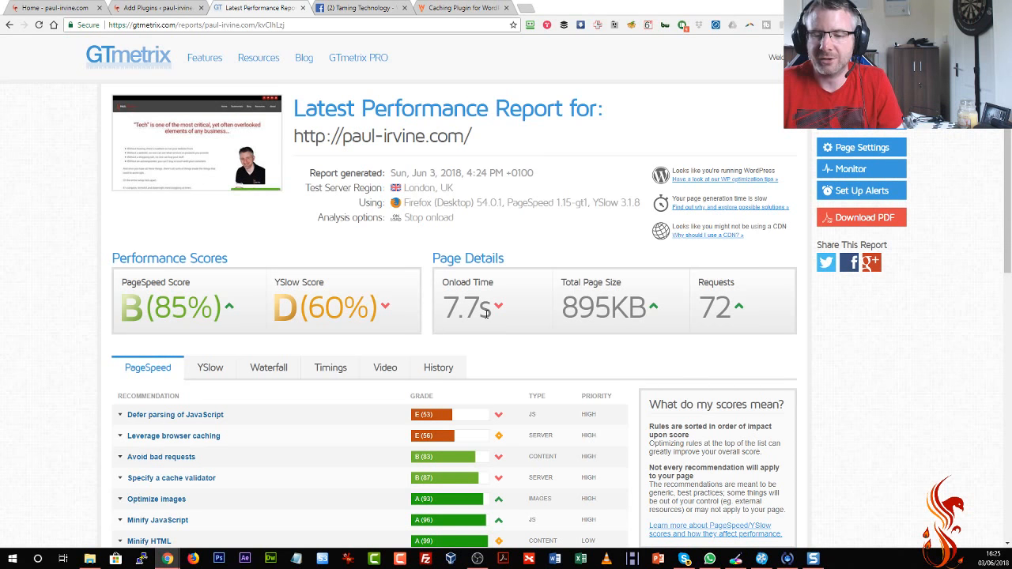
left_click_drag(487, 314, 465, 314)
left_click(465, 314)
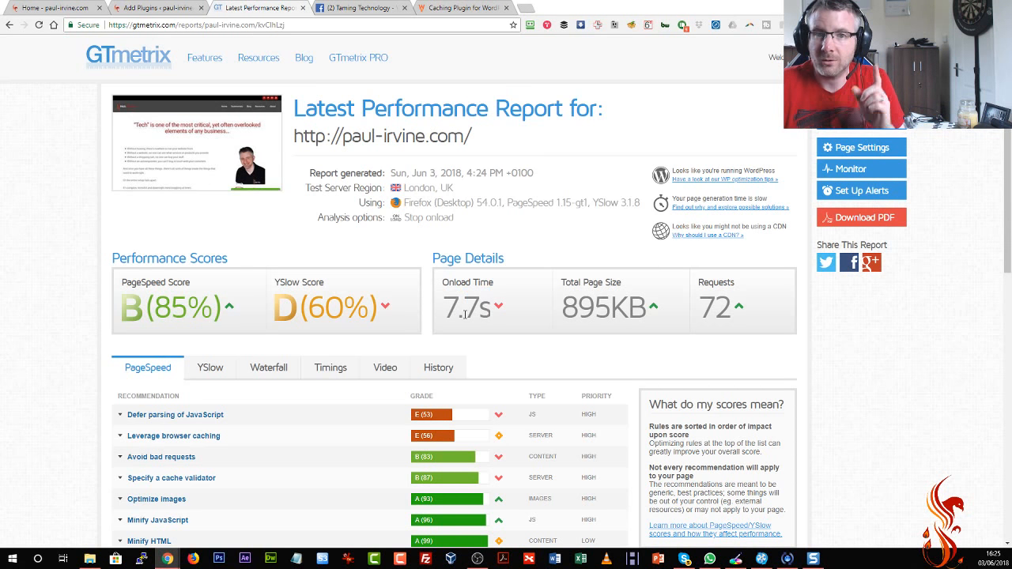
Try to install the WP Rocket plugin in WordPress by uploading wp-rocket_3.0.4.zip
left_click(154, 8)
left_click(190, 70)
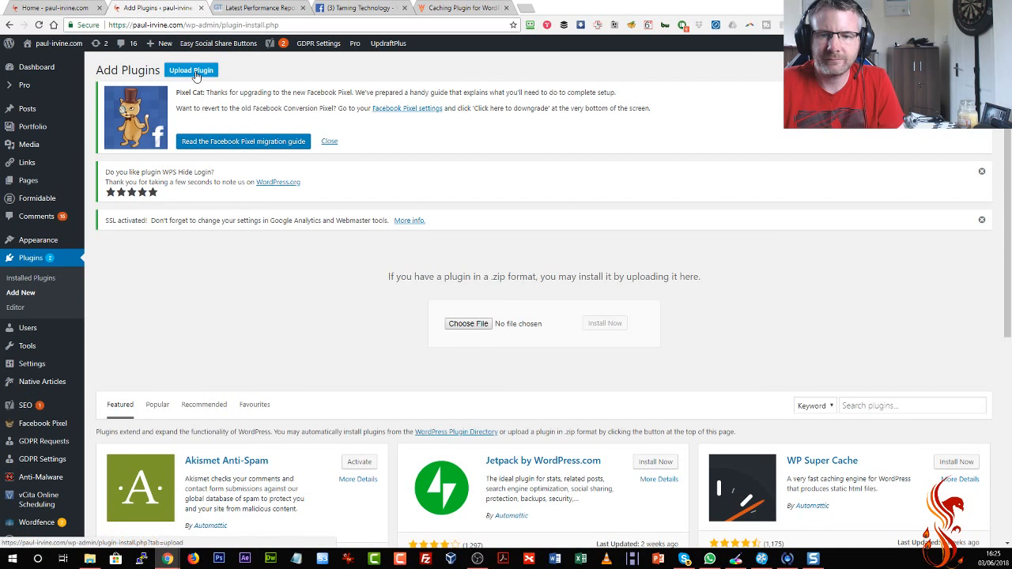
left_click(467, 325)
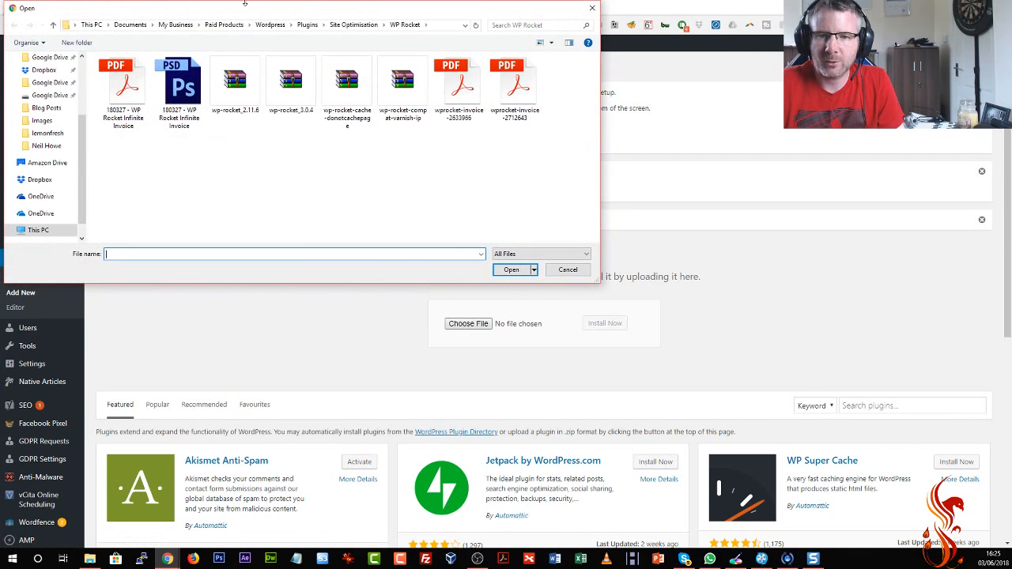
left_click(323, 137)
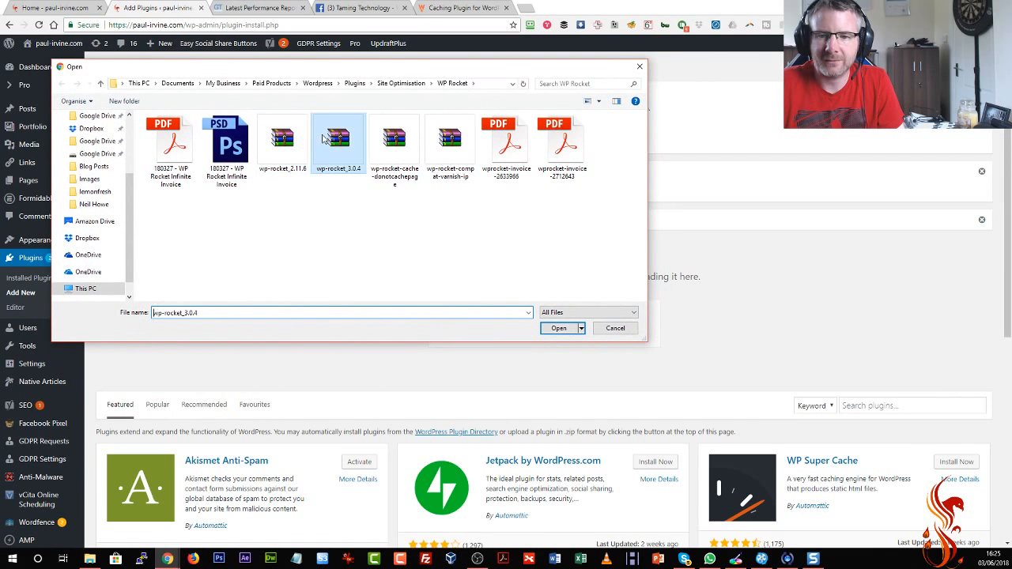
left_click(556, 331)
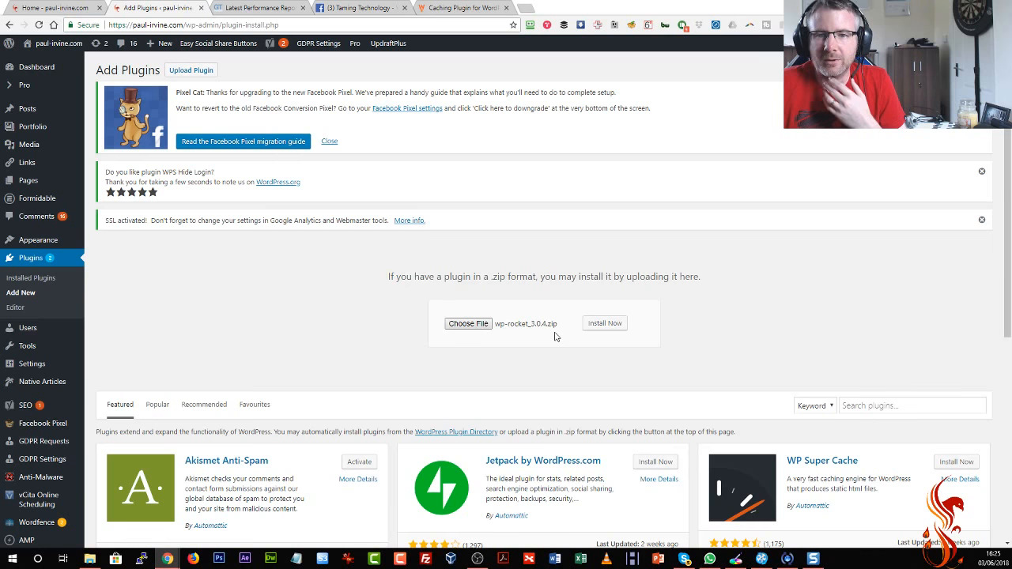
left_click(609, 322)
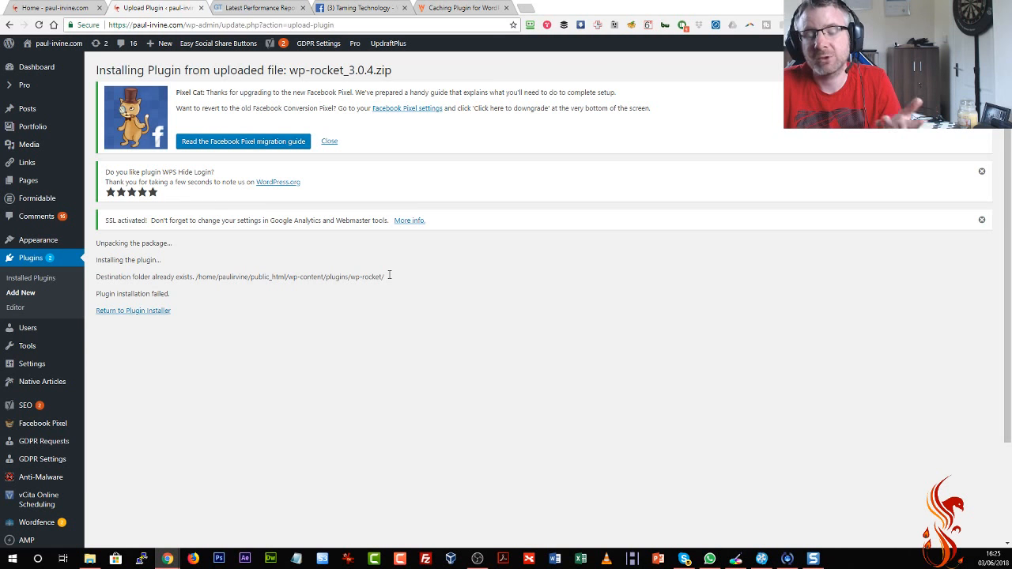
Return to the installed plugins list and activate the WP Rocket plugin
left_click(152, 311)
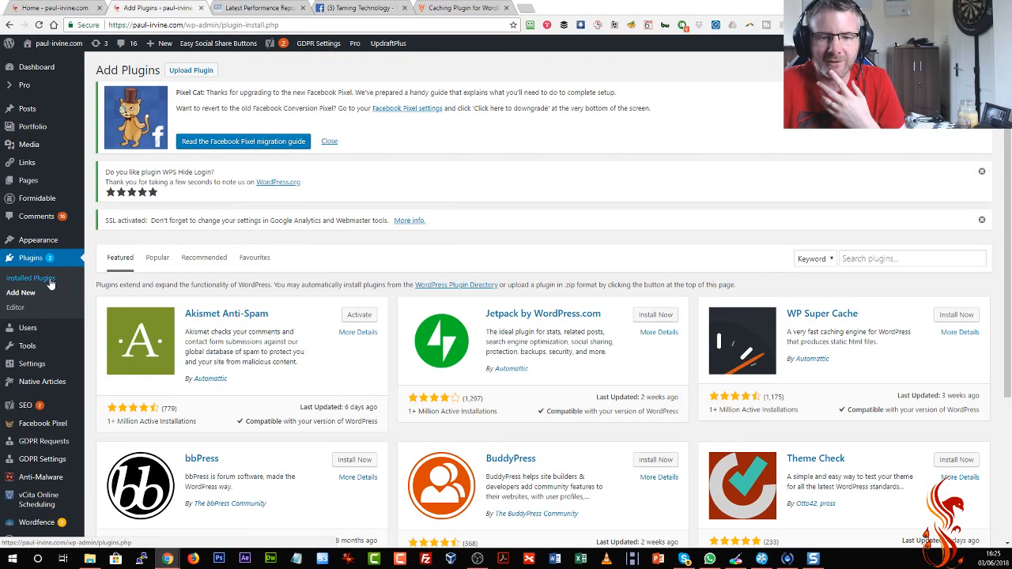
left_click(41, 278)
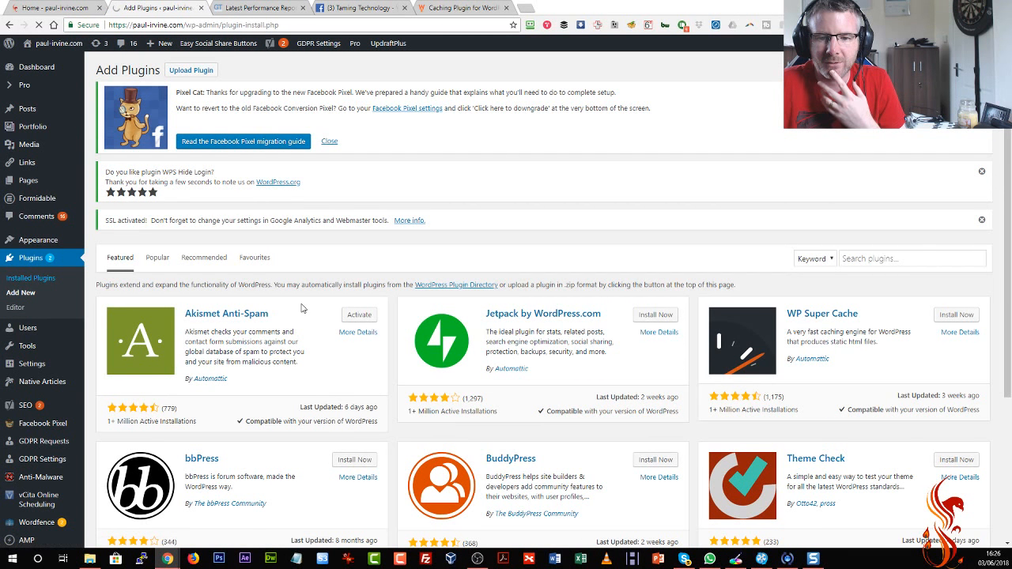
scroll(303, 312, "down", 15)
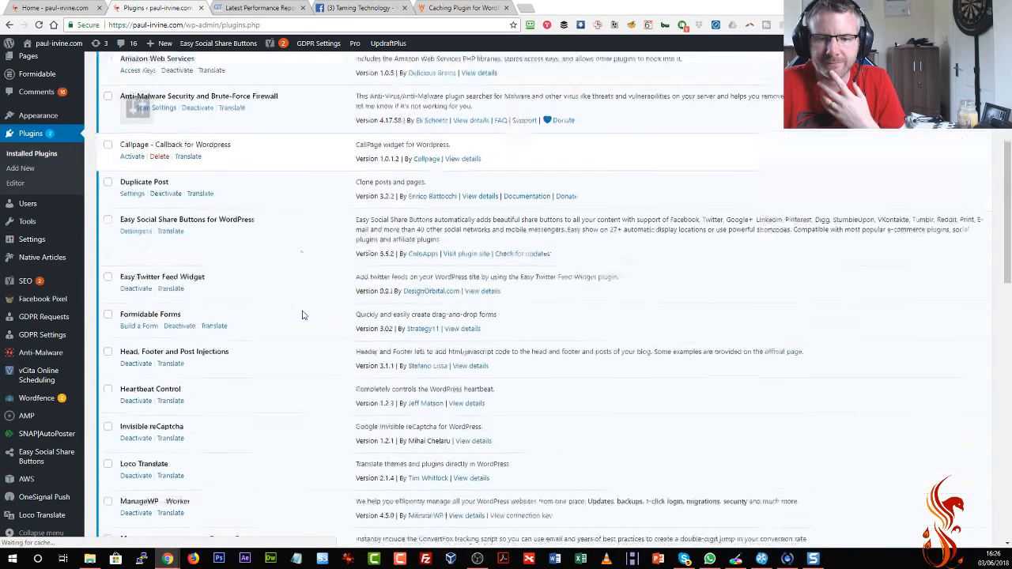
scroll(302, 315, "down", 3)
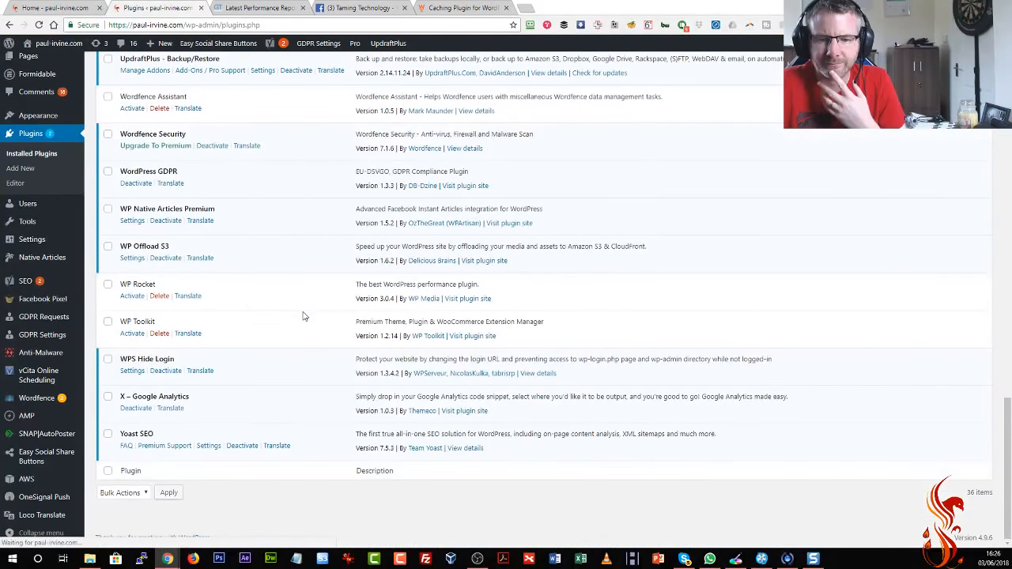
left_click(132, 298)
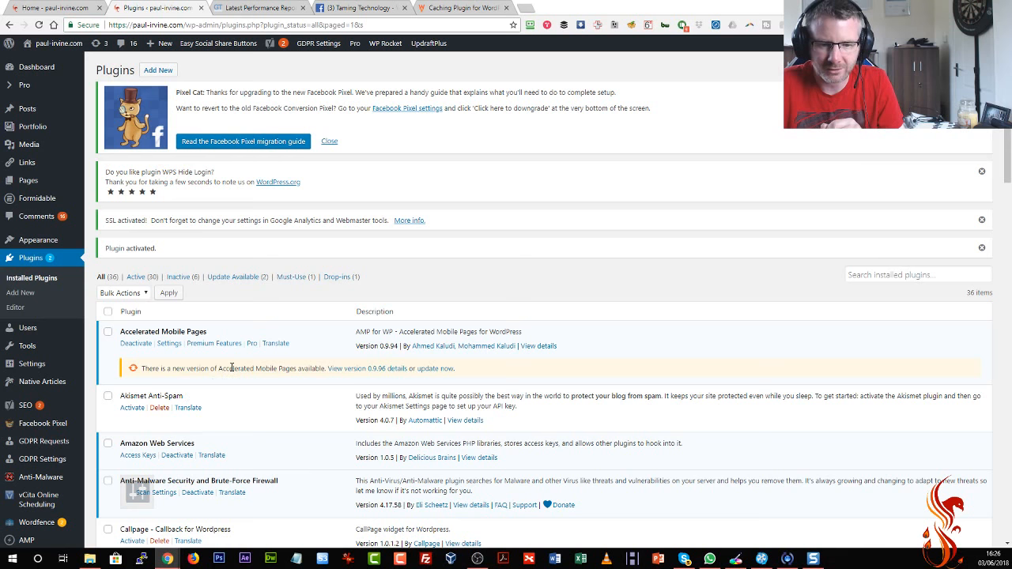
Open the WP Rocket settings and review its dashboard's account, status and quick action sections
scroll(232, 369, "down", 3)
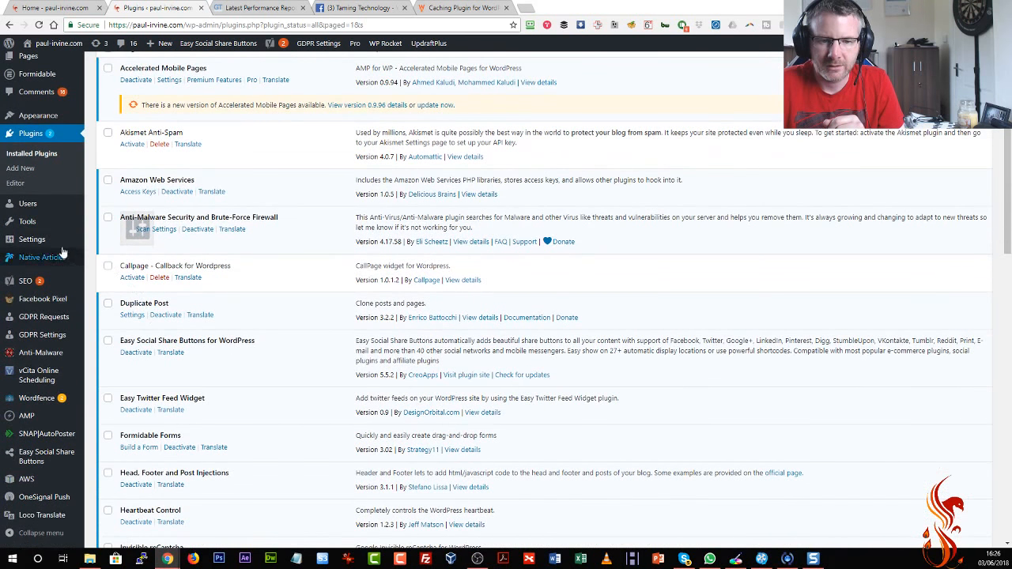
mouse_move(22, 248)
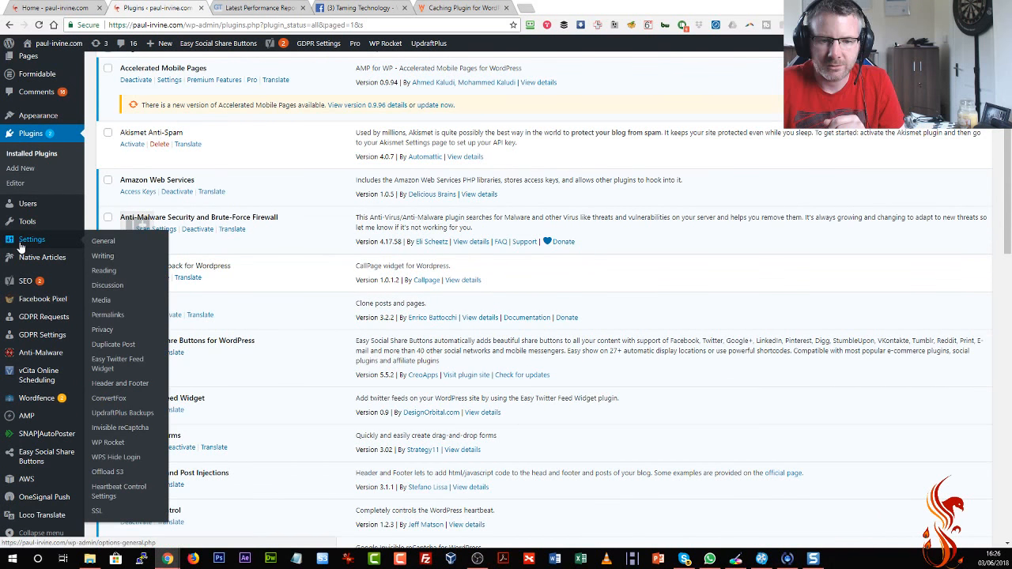
left_click(114, 443)
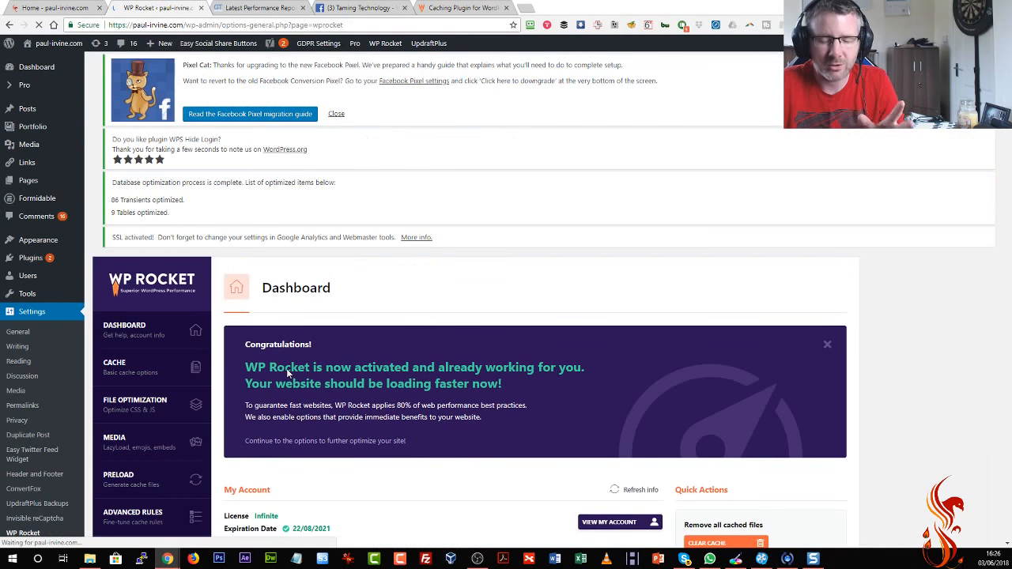
scroll(288, 374, "down", 3)
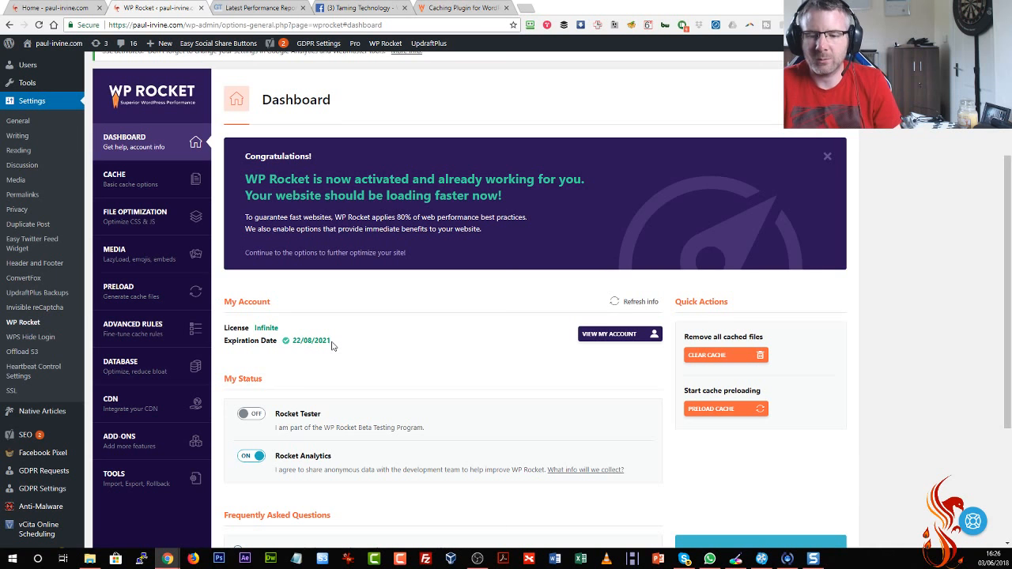
scroll(261, 247, "down", 1)
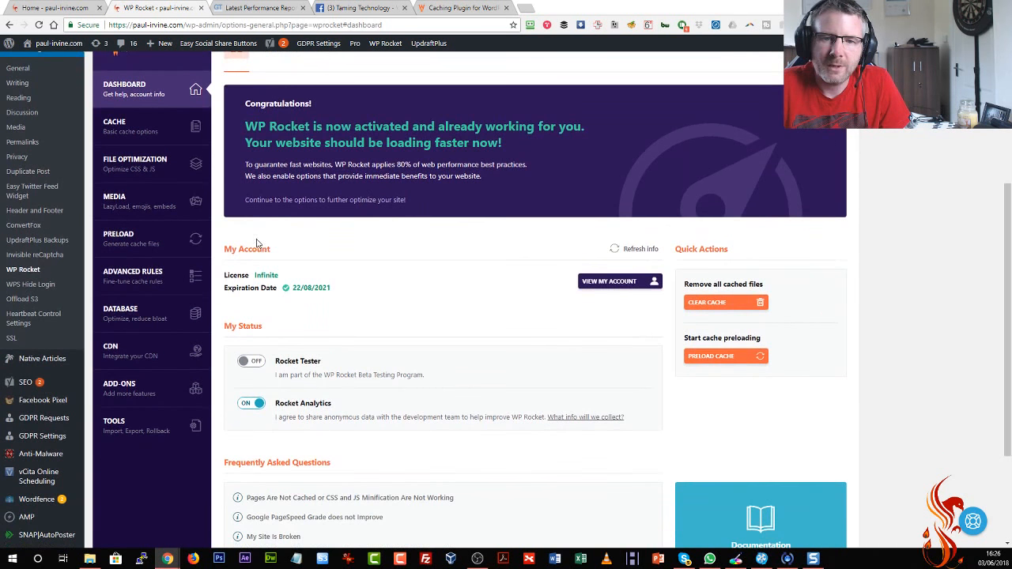
scroll(144, 116, "up", 1)
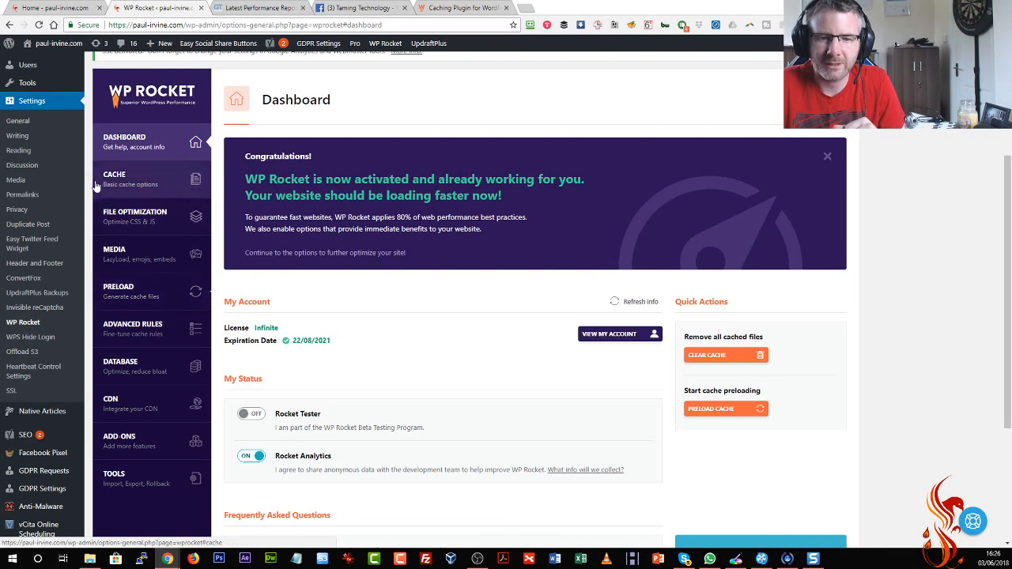
Open WP Rocket's Cache settings and review the mobile cache, user cache and cache lifespan options
left_click(128, 180)
scroll(245, 225, "down", 1)
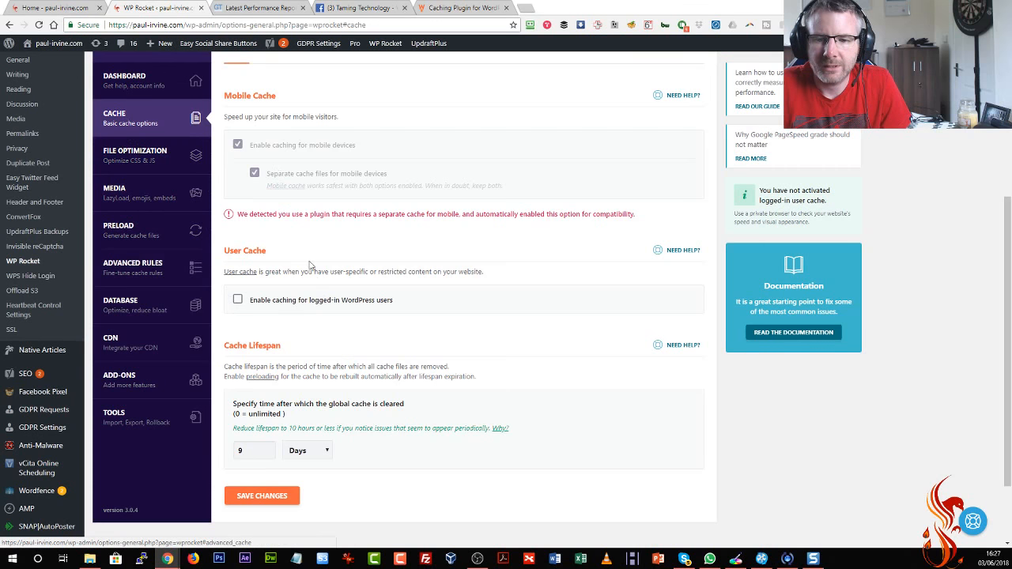
Open WP Rocket's File Optimization settings, review the available options and enable Minify HTML
left_click(161, 175)
scroll(198, 170, "down", 2)
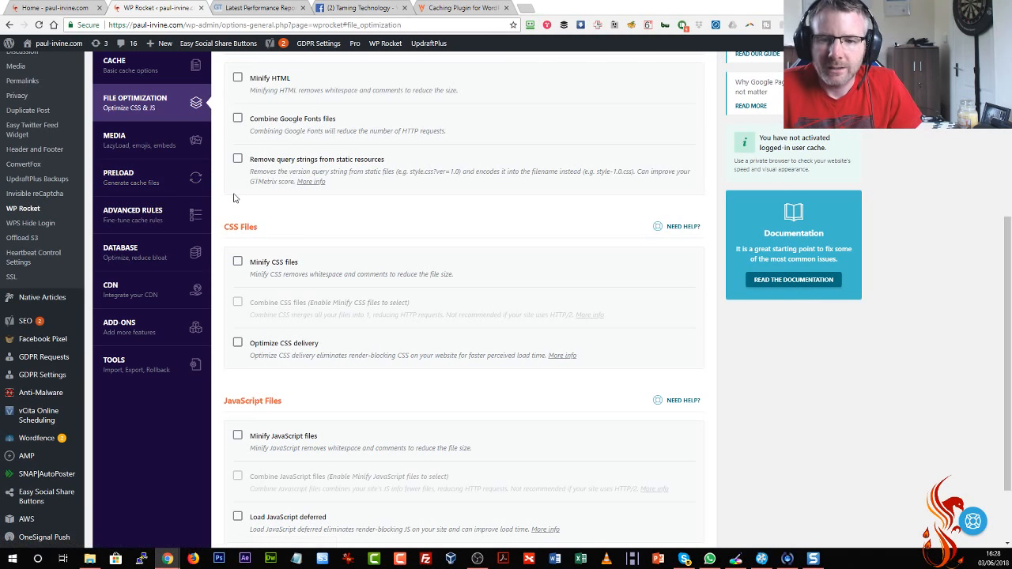
scroll(229, 197, "up", 1)
scroll(232, 200, "down", 1)
scroll(232, 200, "up", 1)
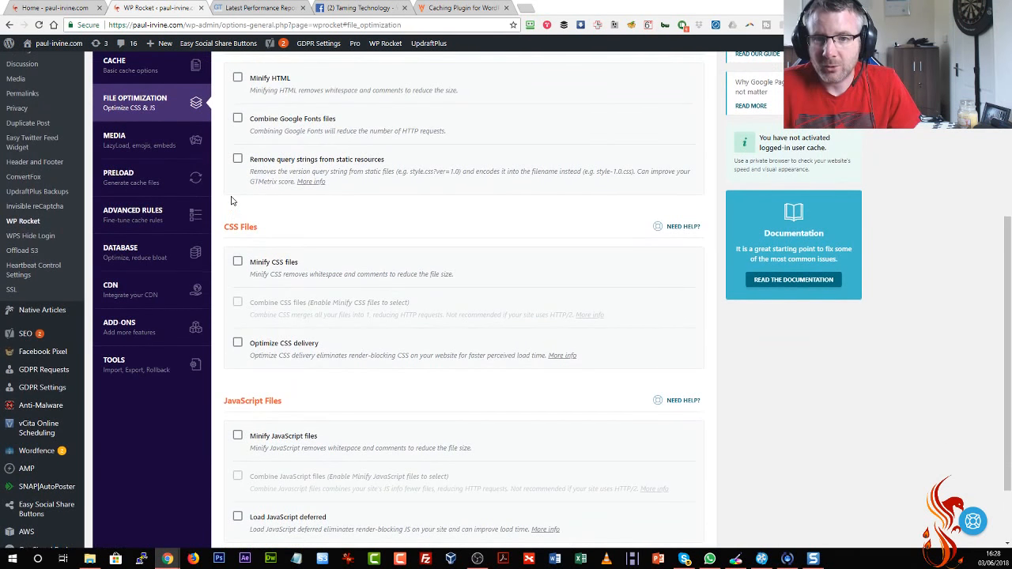
left_click(236, 81)
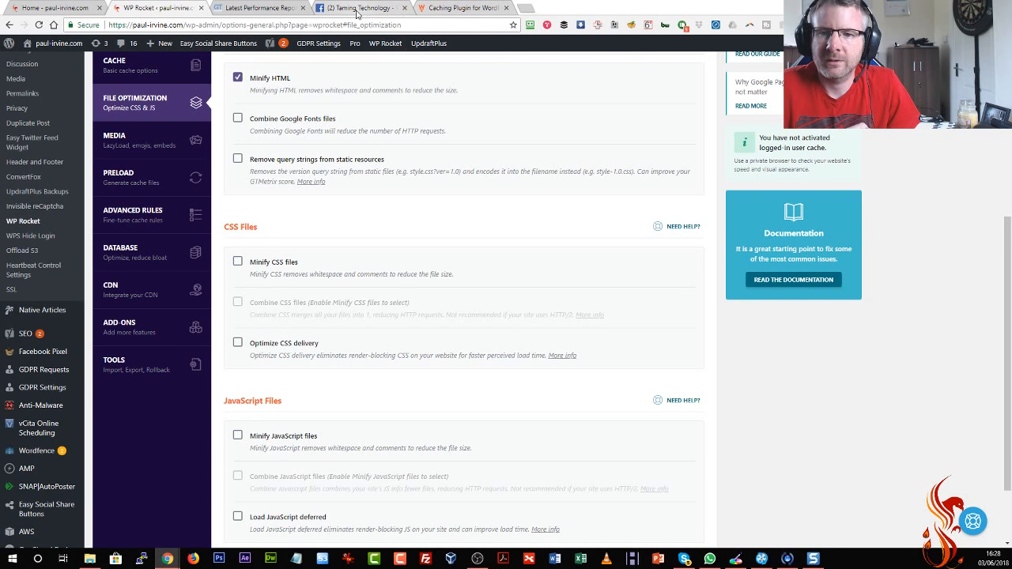
Examine the homepage's HTML source from start to end for whitespace and line breaks, and close the source view
left_click(70, 8)
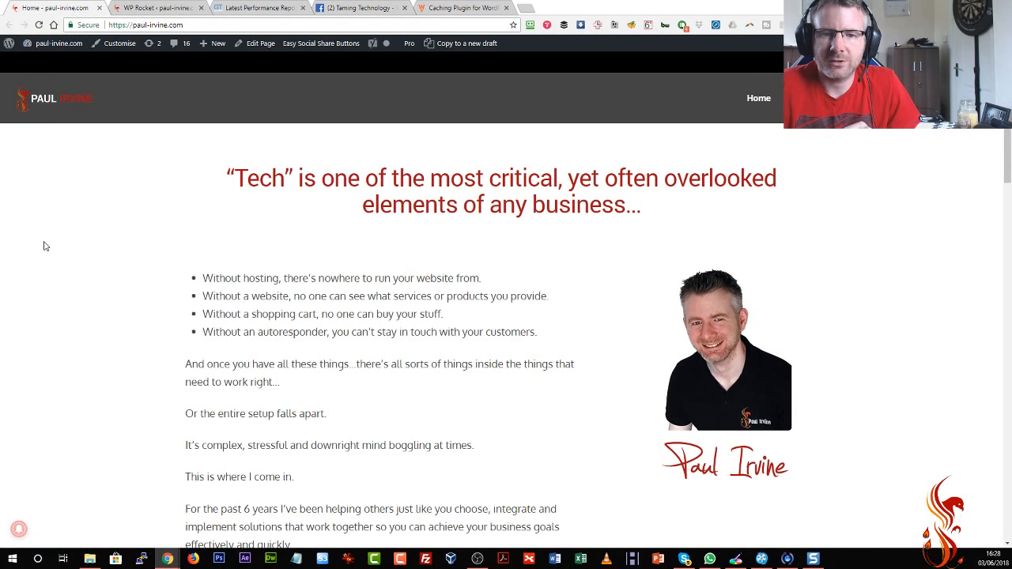
key("ctrl+u")
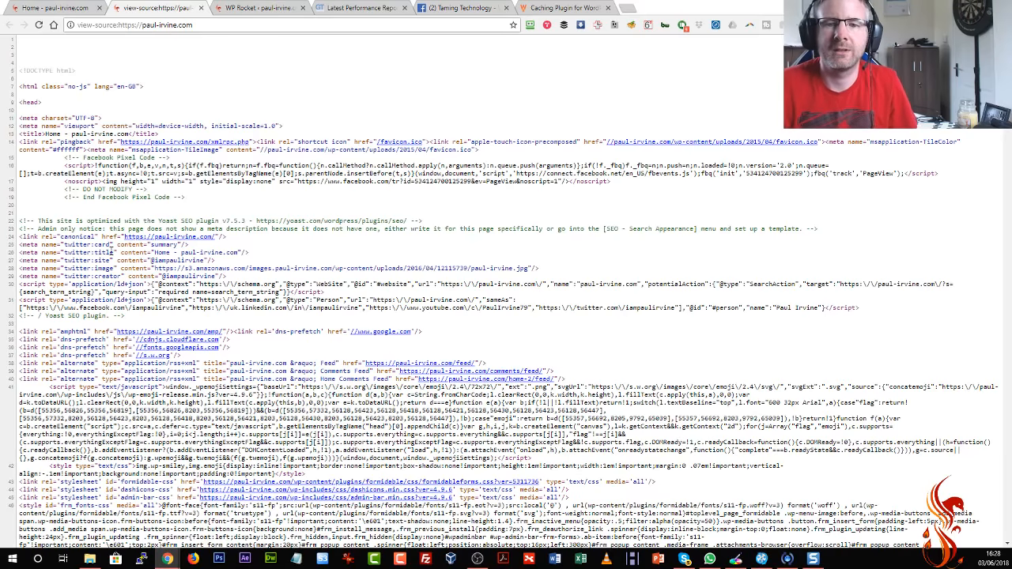
scroll(305, 233, "down", 20)
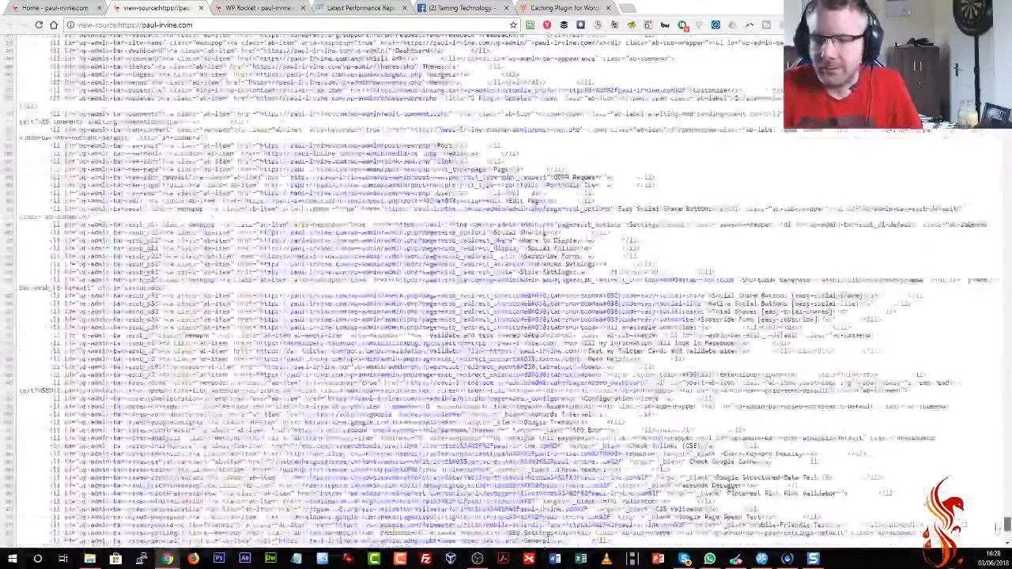
scroll(506, 293, "up", 10)
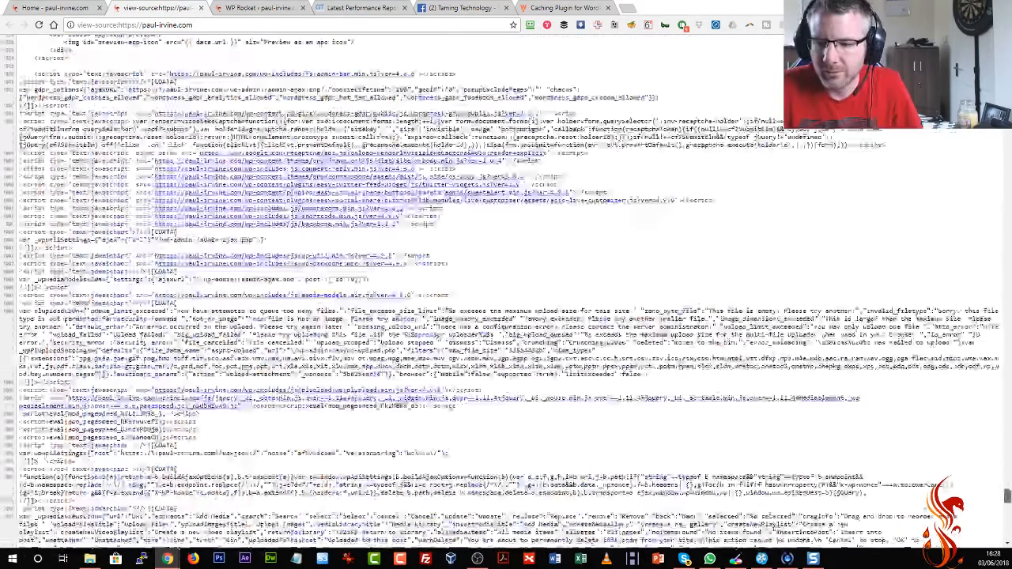
scroll(491, 210, "up", 20)
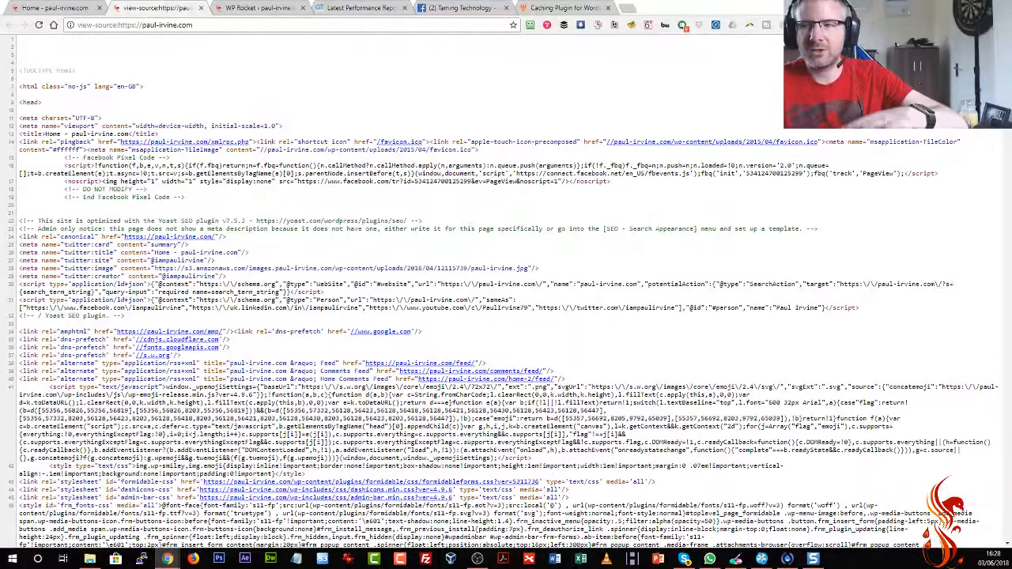
scroll(999, 184, "down", 20)
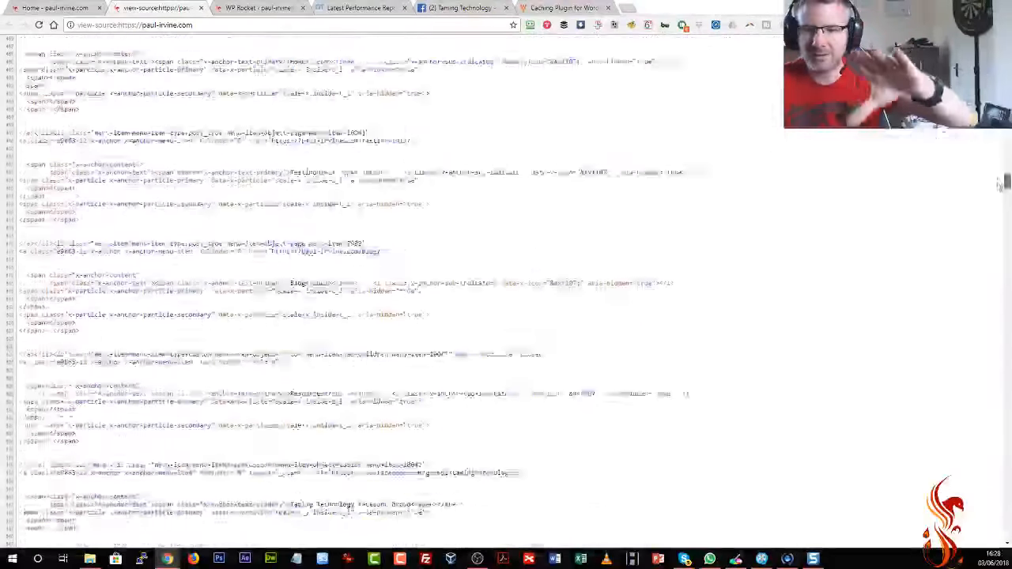
left_click_drag(999, 185, 966, 553)
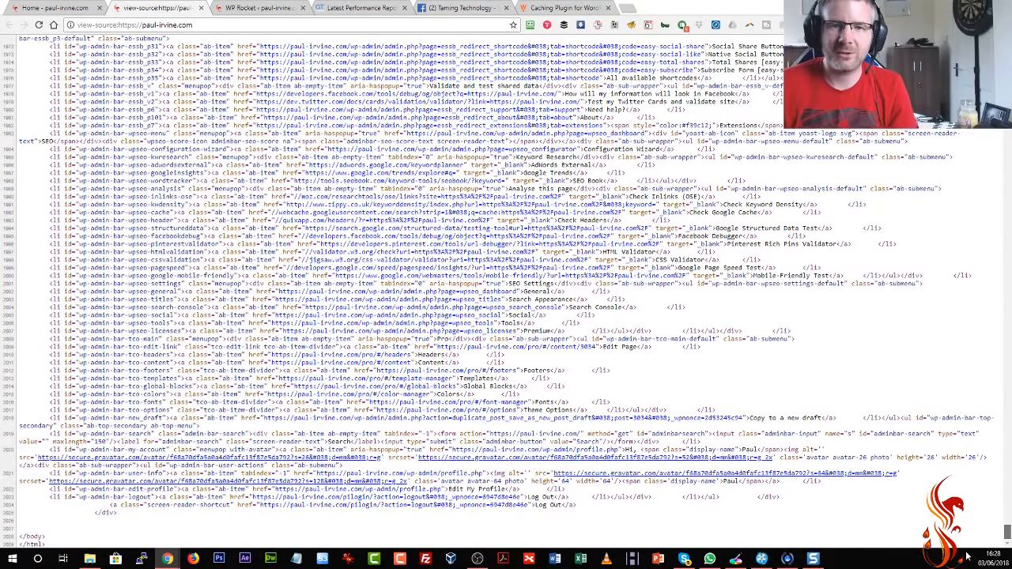
left_click_drag(967, 557, 987, 32)
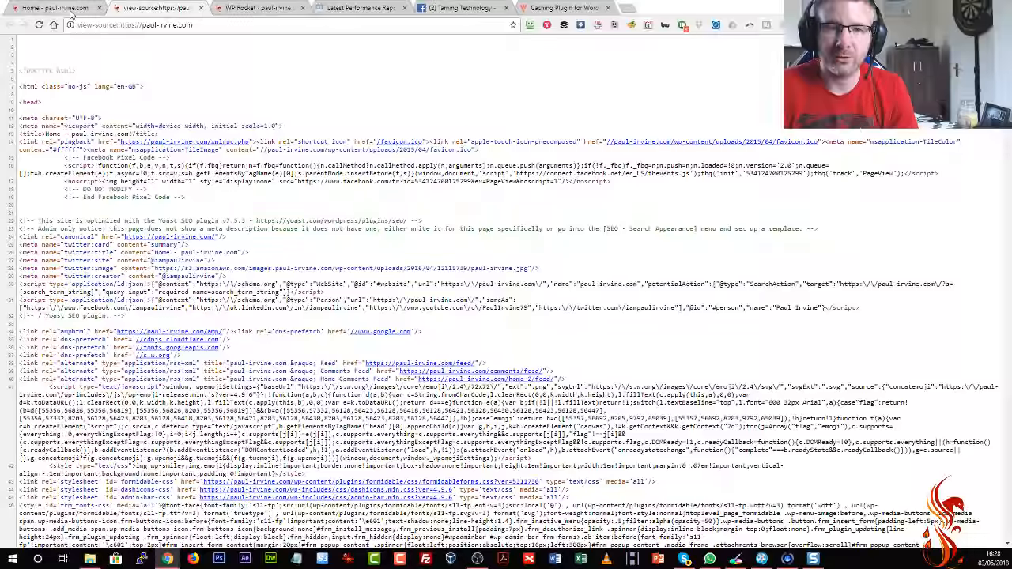
left_click(67, 9)
left_click_drag(1001, 148, 1001, 118)
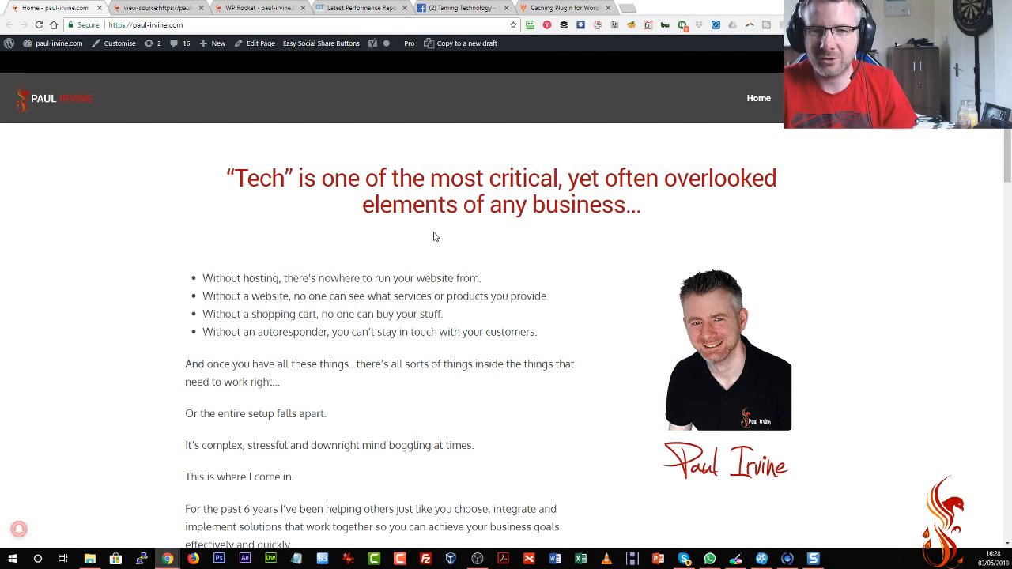
left_click(195, 11)
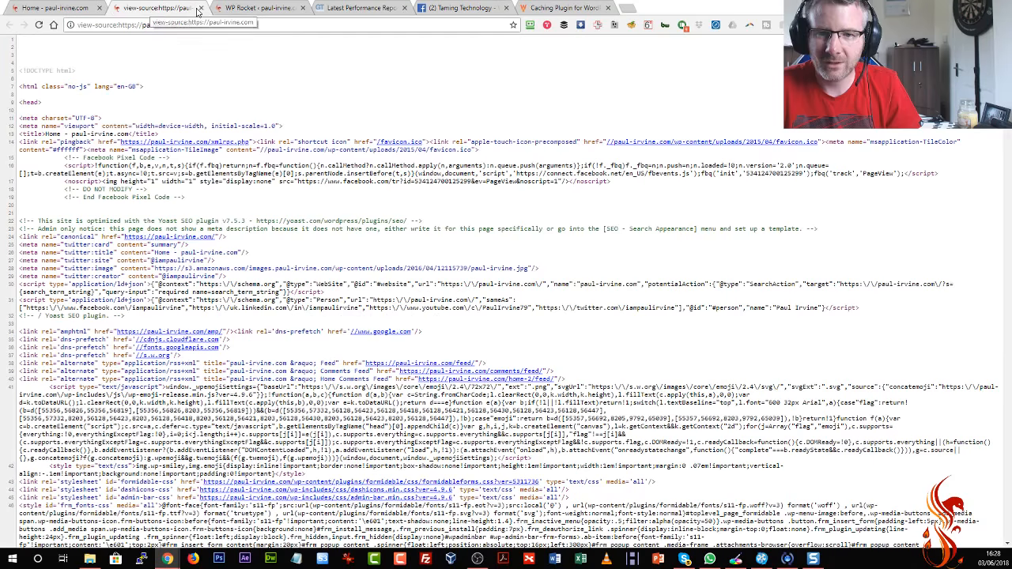
left_click(201, 8)
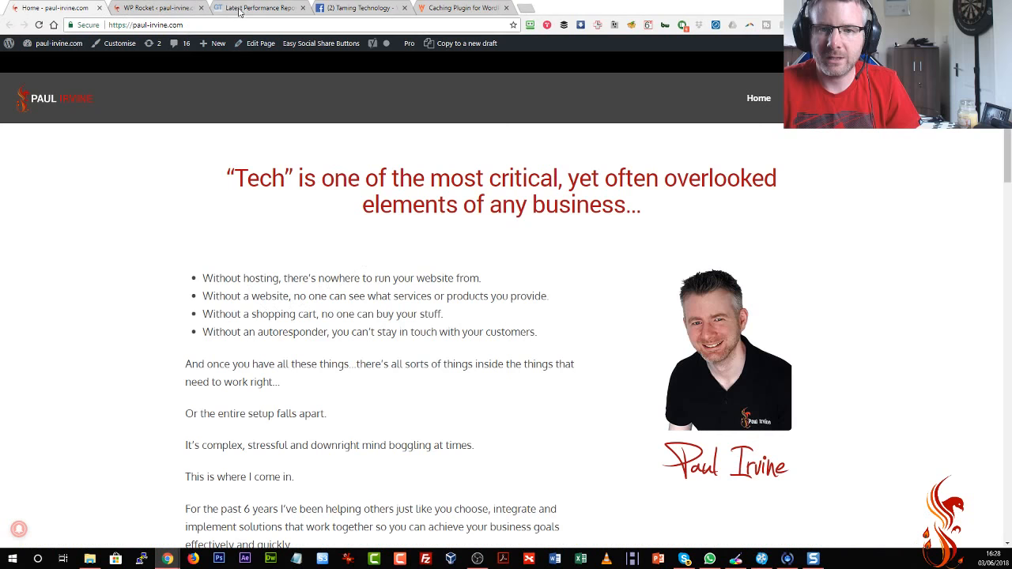
Enable Remove query strings from static resources in WP Rocket's File Optimization settings and save the changes
left_click(163, 9)
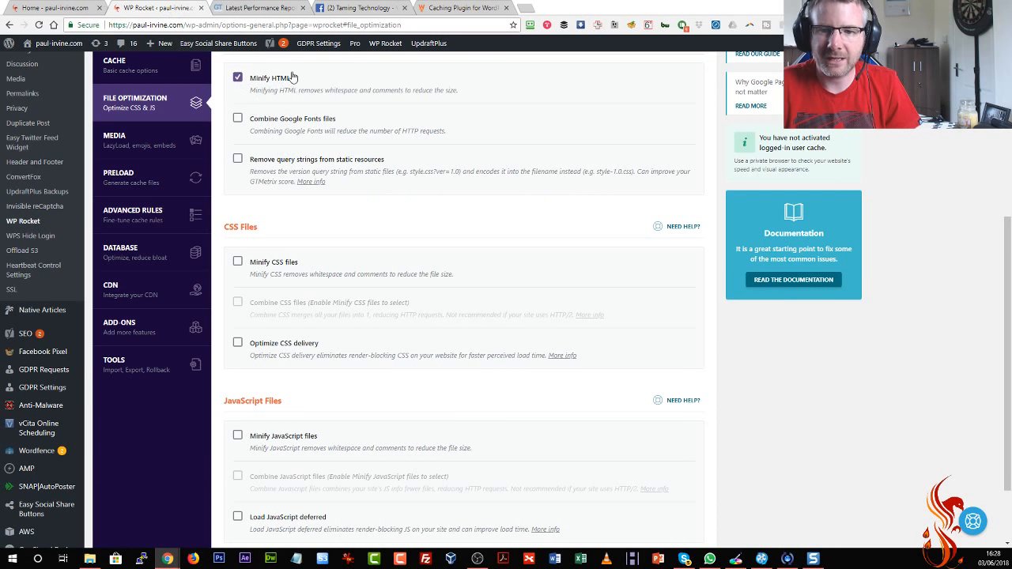
left_click(237, 159)
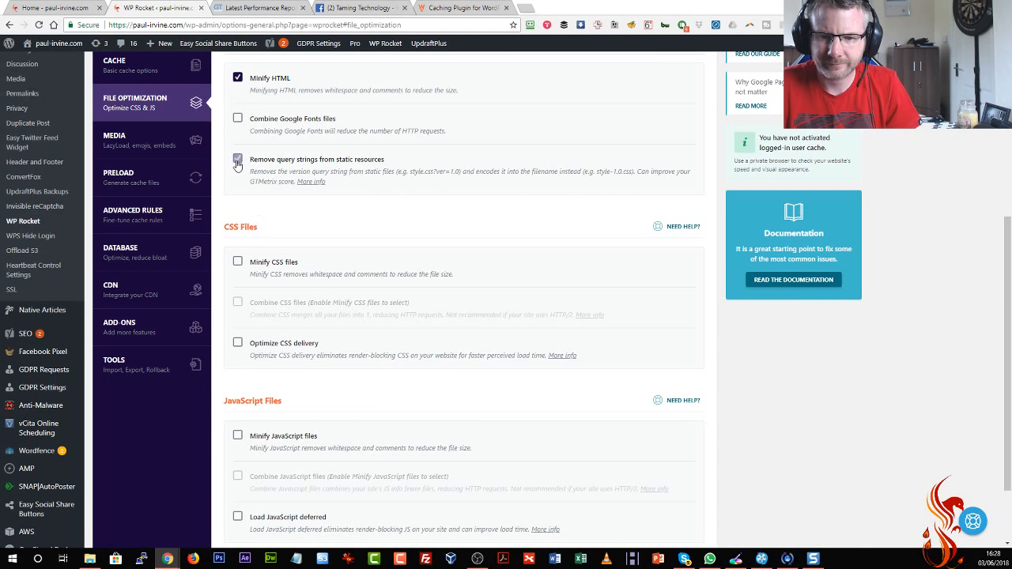
scroll(299, 221, "down", 2)
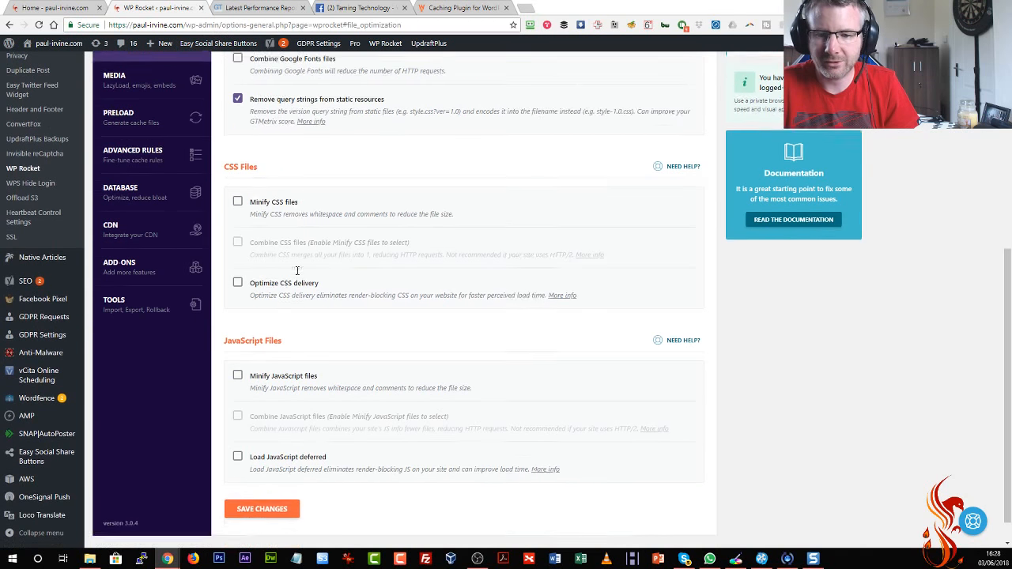
left_click(254, 480)
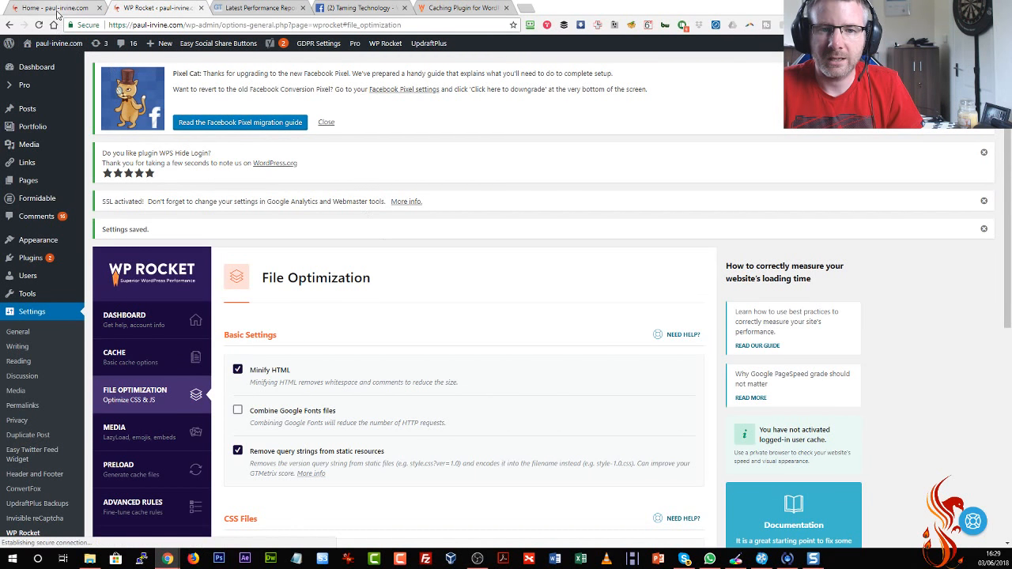
Copy the site's homepage address and load it in a new incognito window
left_click(57, 14)
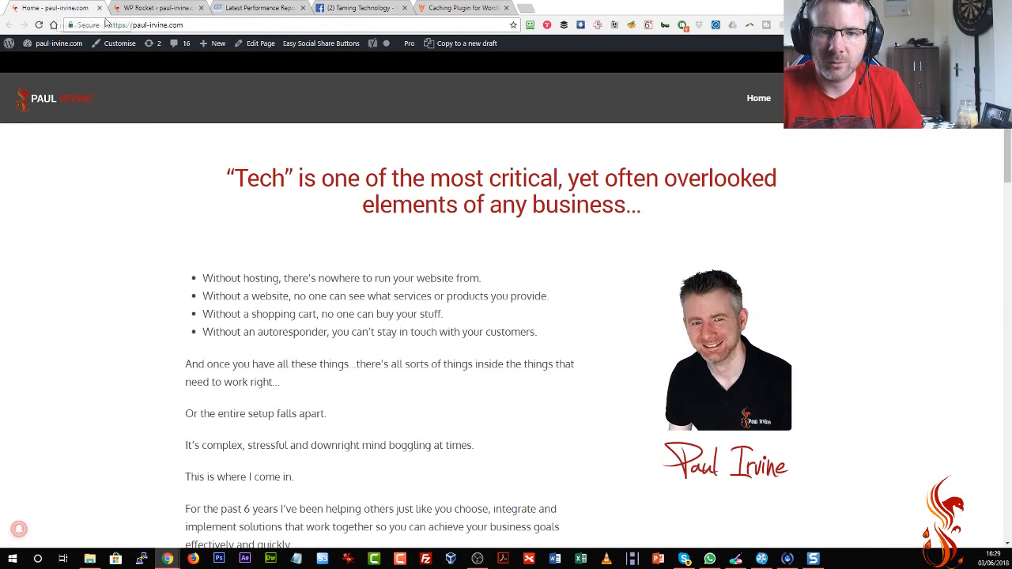
left_click(136, 25)
right_click(136, 24)
left_click(155, 62)
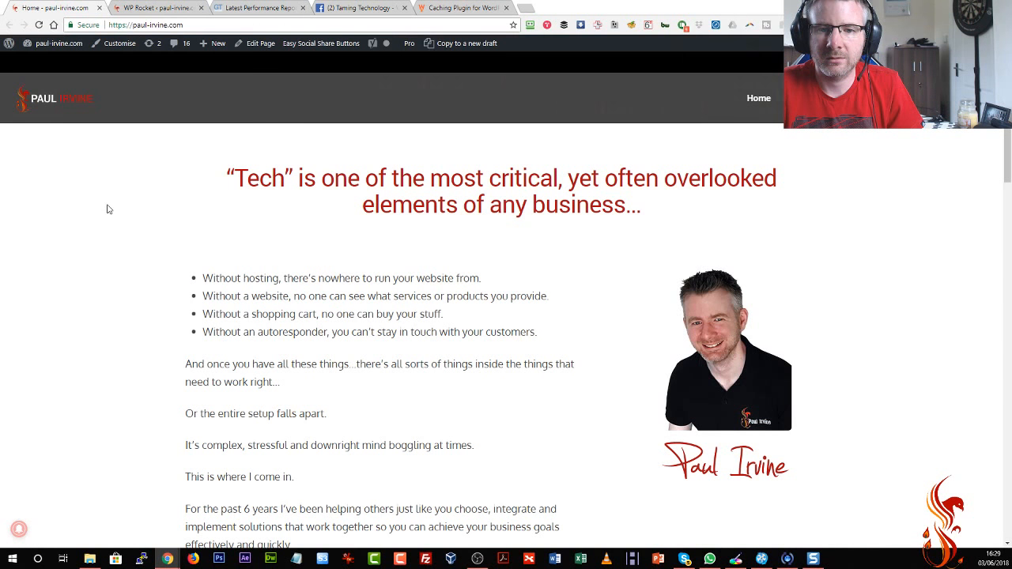
left_click(1003, 25)
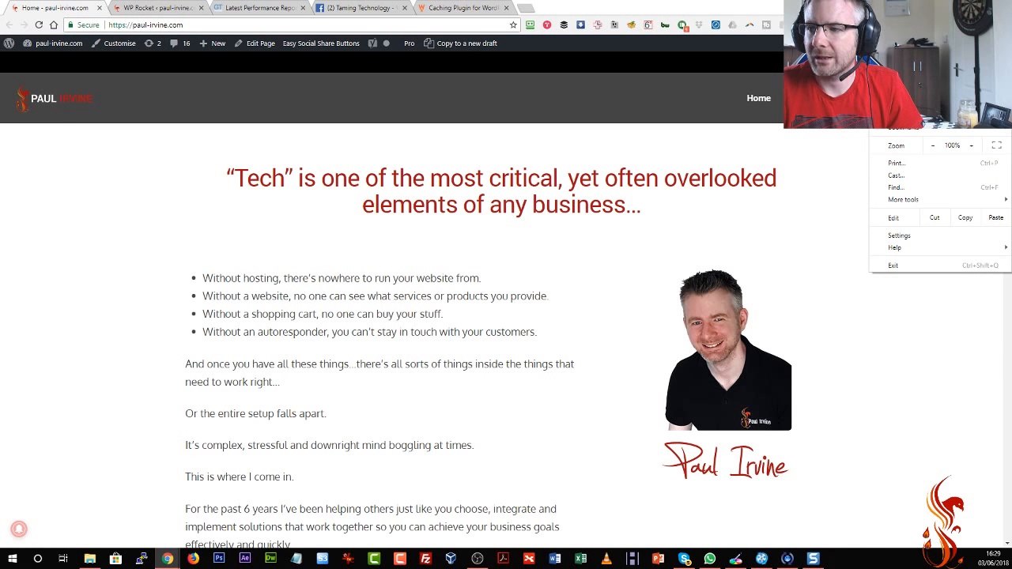
left_click(913, 85)
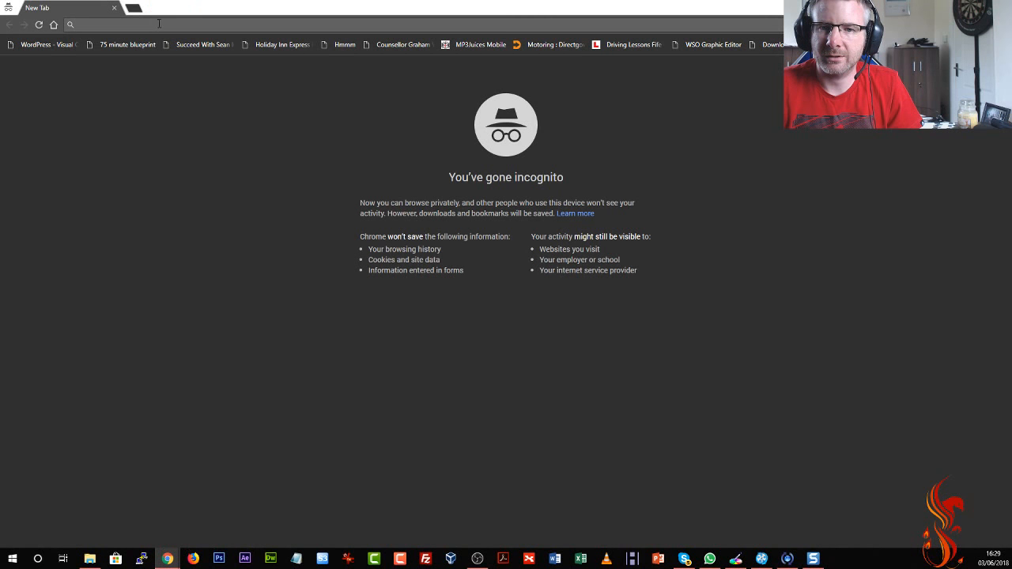
right_click(159, 23)
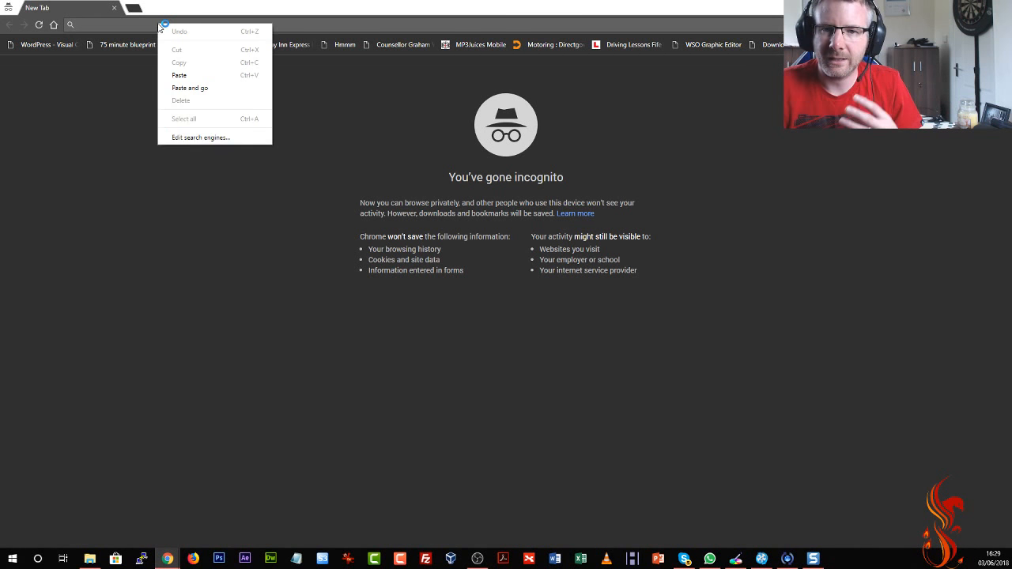
left_click(209, 88)
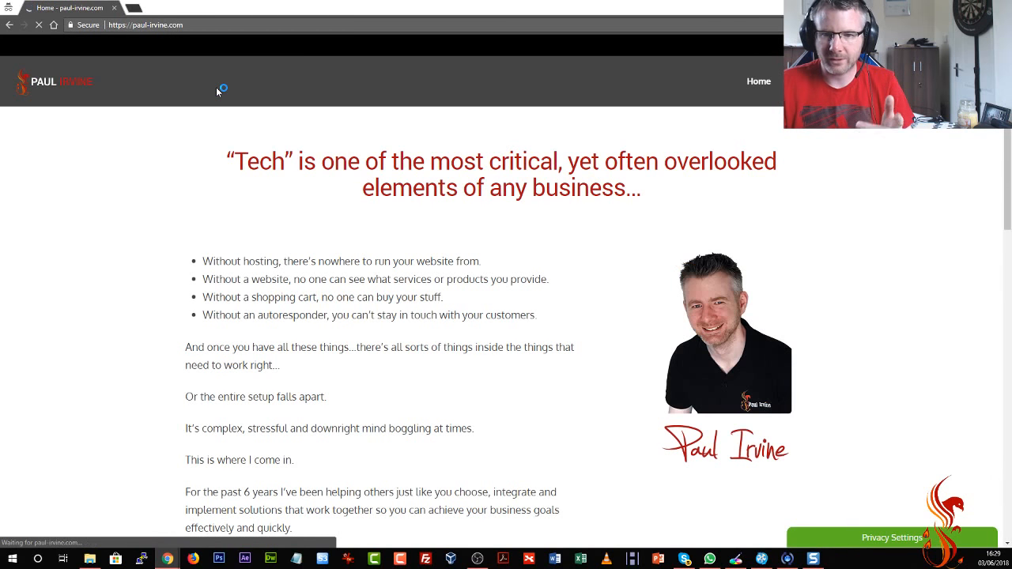
Look over the beginning of the homepage in the incognito window and accept its cookie notice
scroll(269, 200, "down", 1)
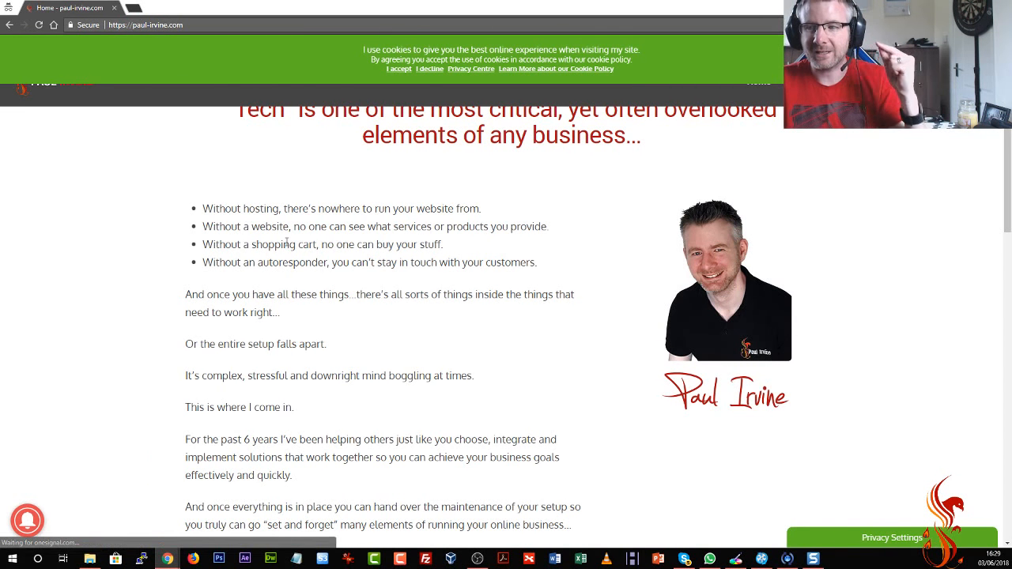
left_click_drag(1007, 150, 1007, 131)
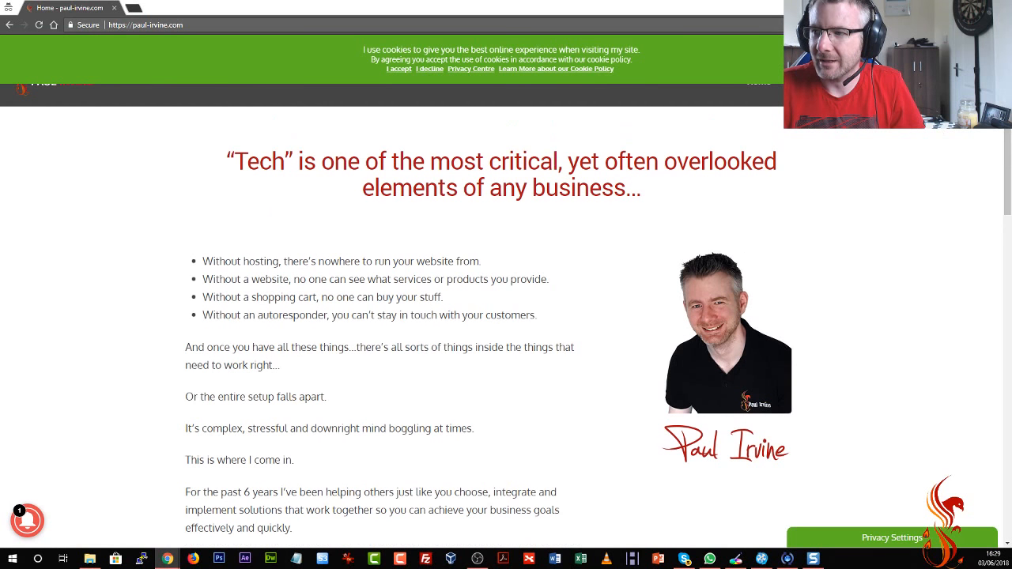
left_click(399, 69)
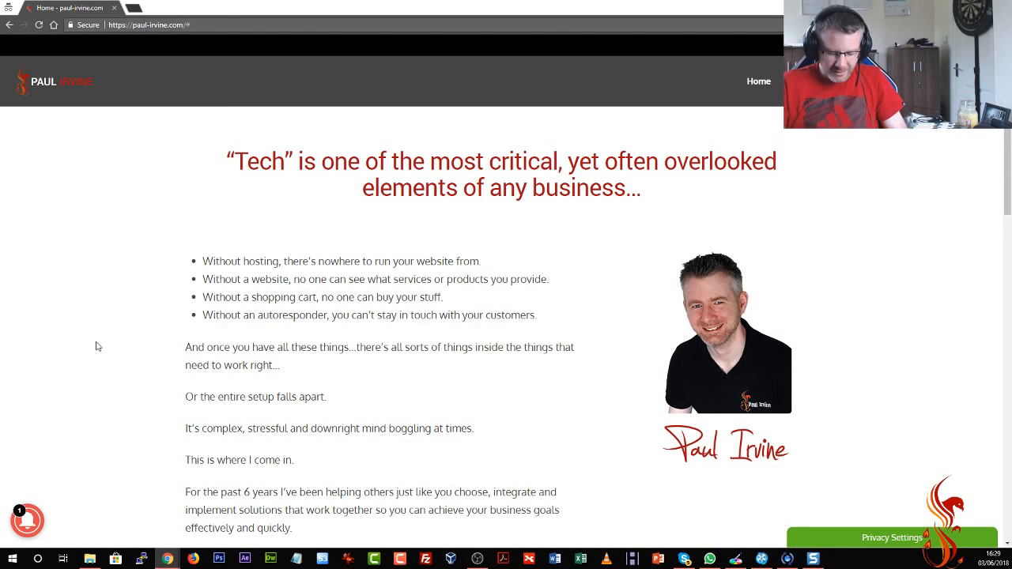
Examine the incognito homepage's HTML source and the WP Rocket comment at its end, and close the private window
key("ctrl+u")
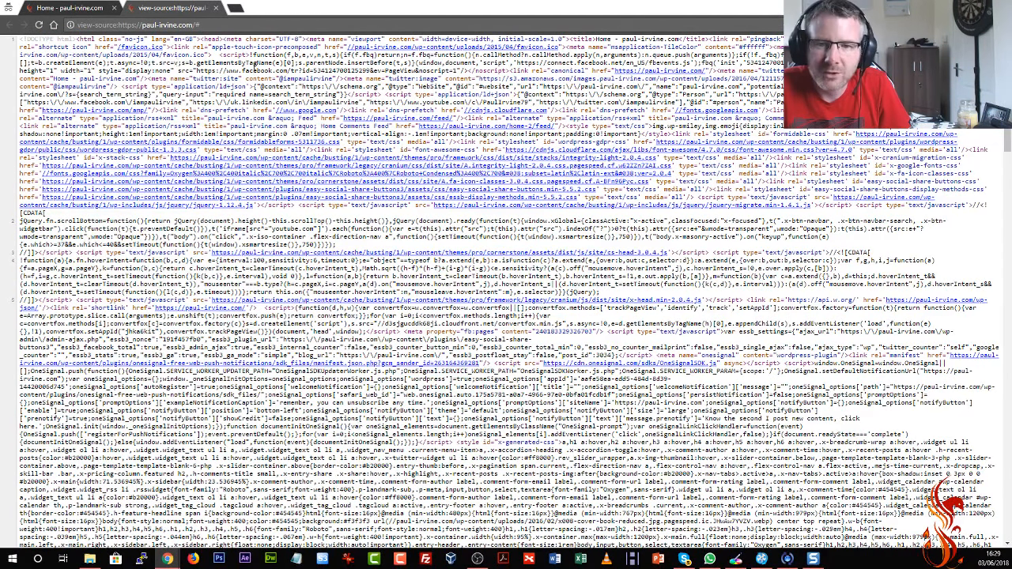
scroll(777, 486, "down", 20)
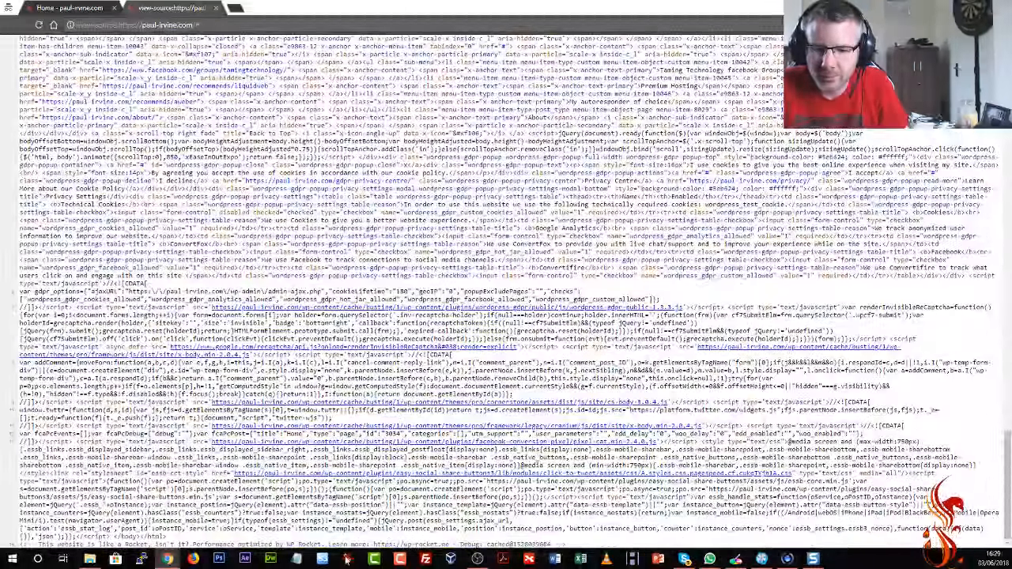
double_click(46, 544)
left_click_drag(55, 545, 198, 545)
left_click(215, 545)
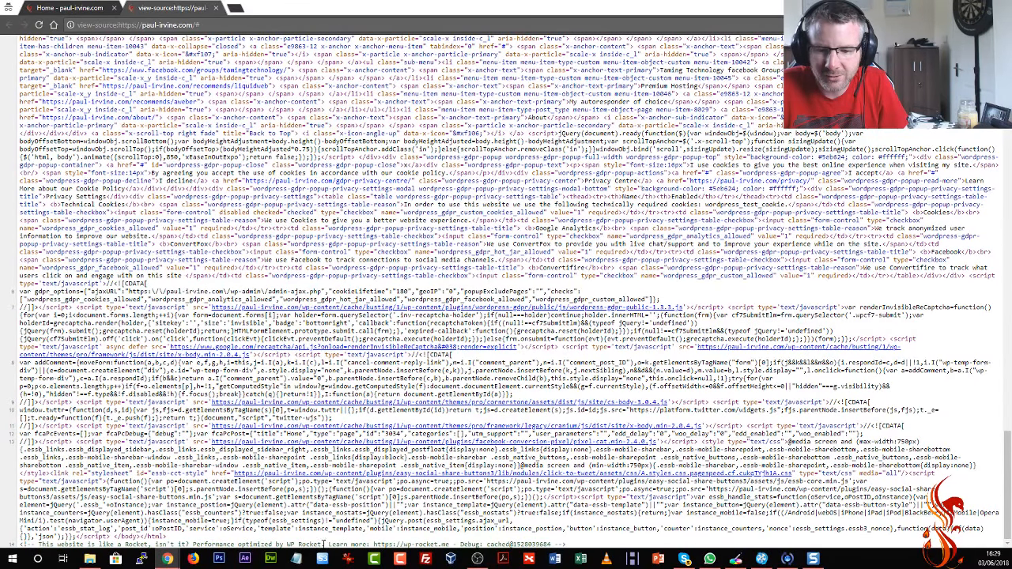
left_click_drag(284, 545, 328, 544)
left_click(325, 544)
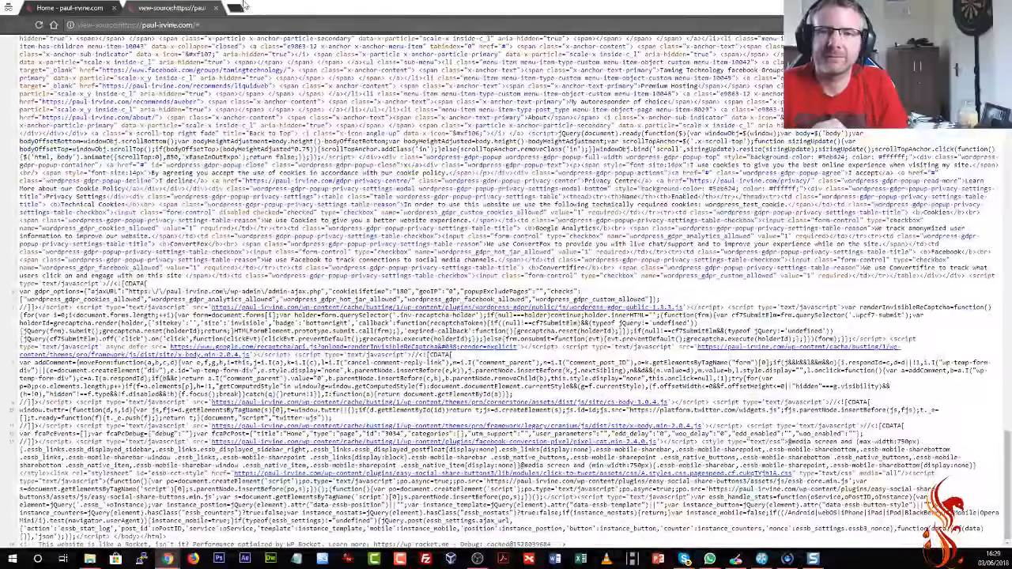
left_click(216, 8)
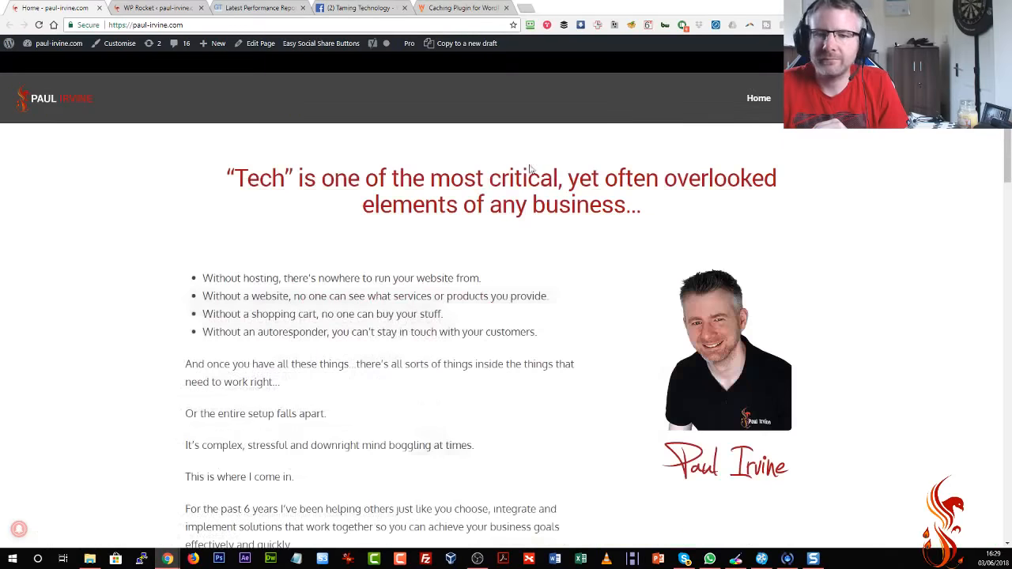
Activate Minify JavaScript files in WP Rocket's File Optimization settings and save the changes
left_click(158, 8)
scroll(342, 311, "down", 5)
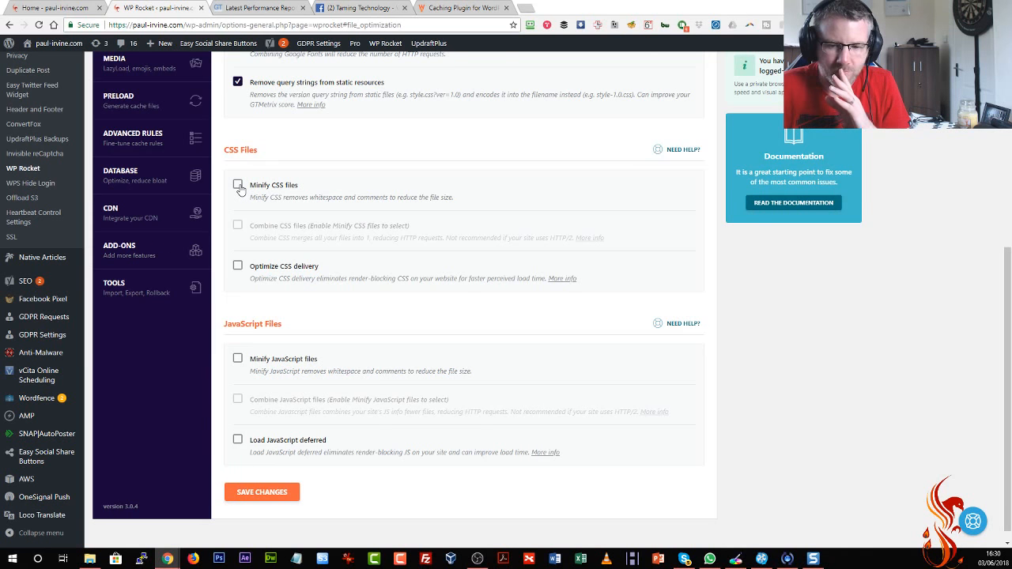
left_click(238, 360)
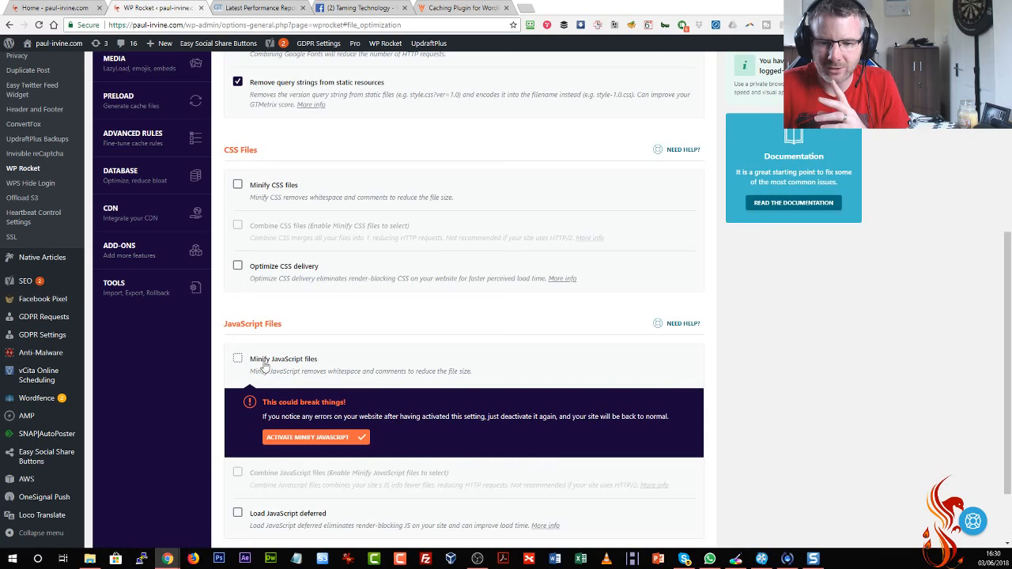
scroll(240, 362, "down", 1)
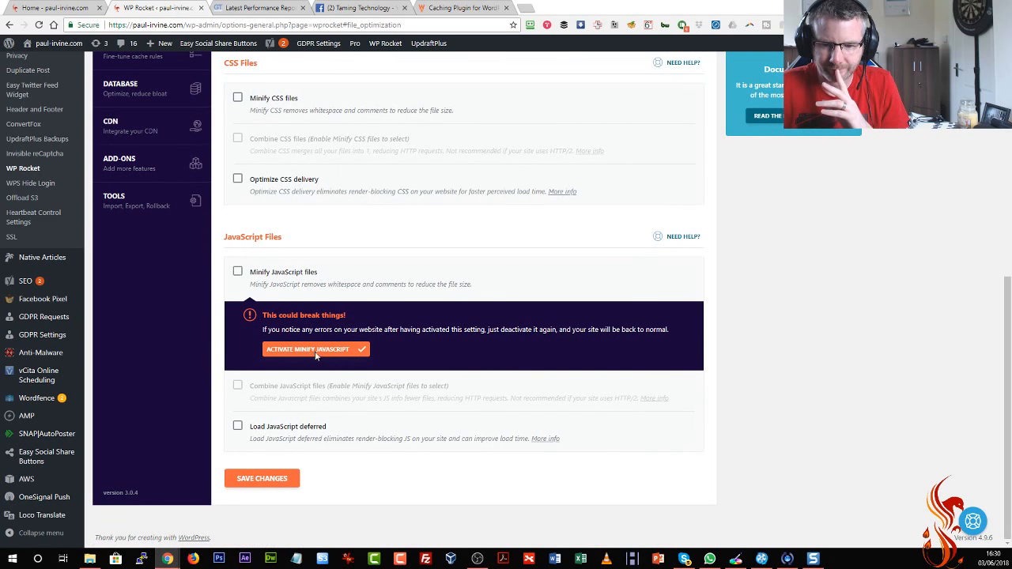
left_click(315, 350)
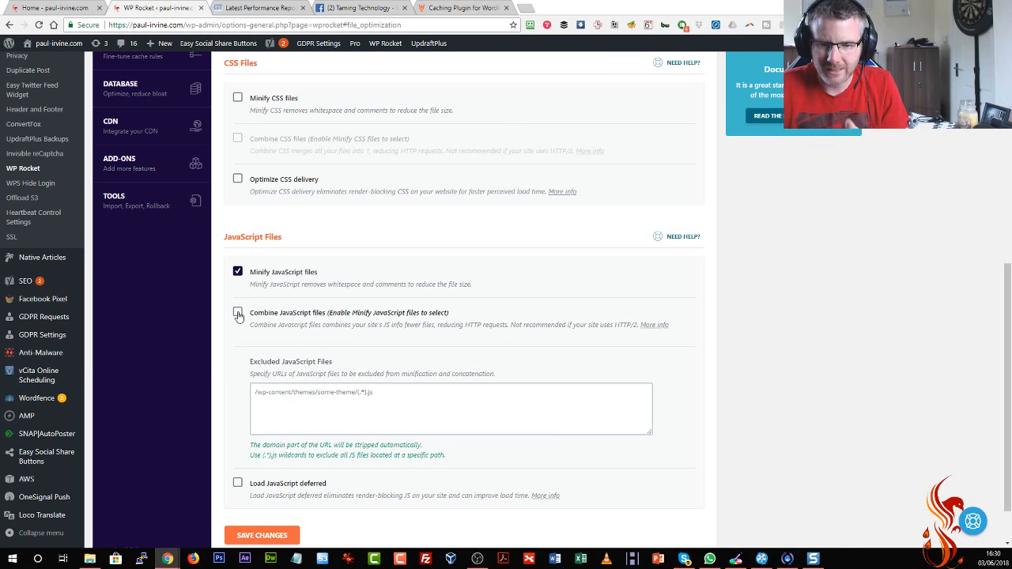
left_click(256, 536)
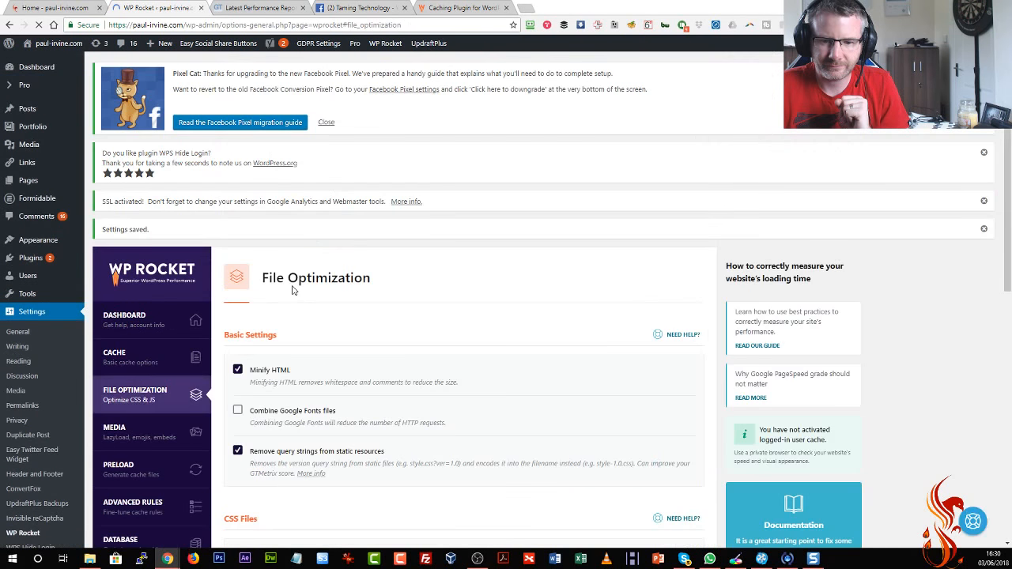
Clear all cached files and start cache preloading from WP Rocket's dashboard
scroll(293, 288, "down", 2)
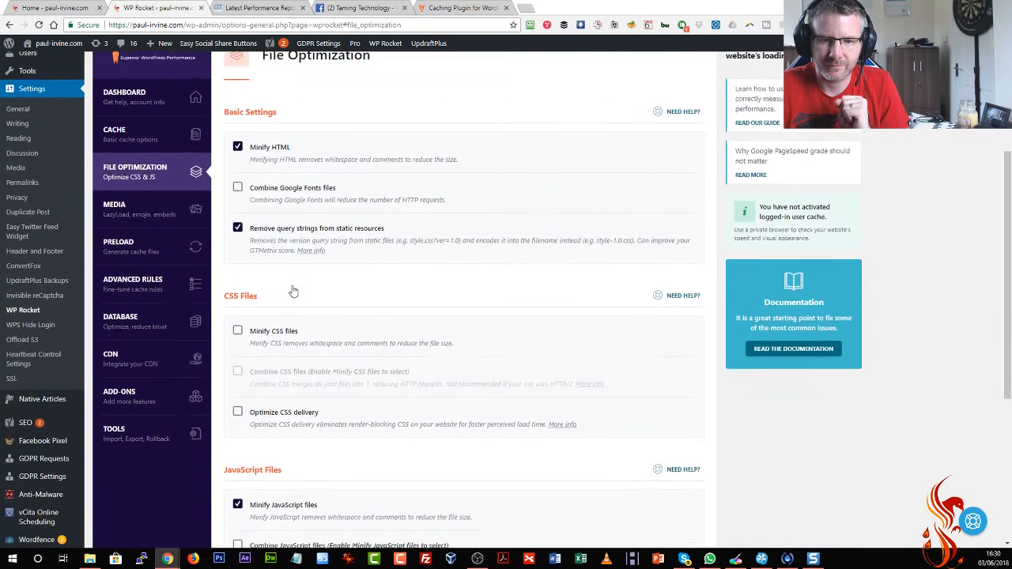
scroll(291, 290, "down", 1)
scroll(119, 198, "up", 3)
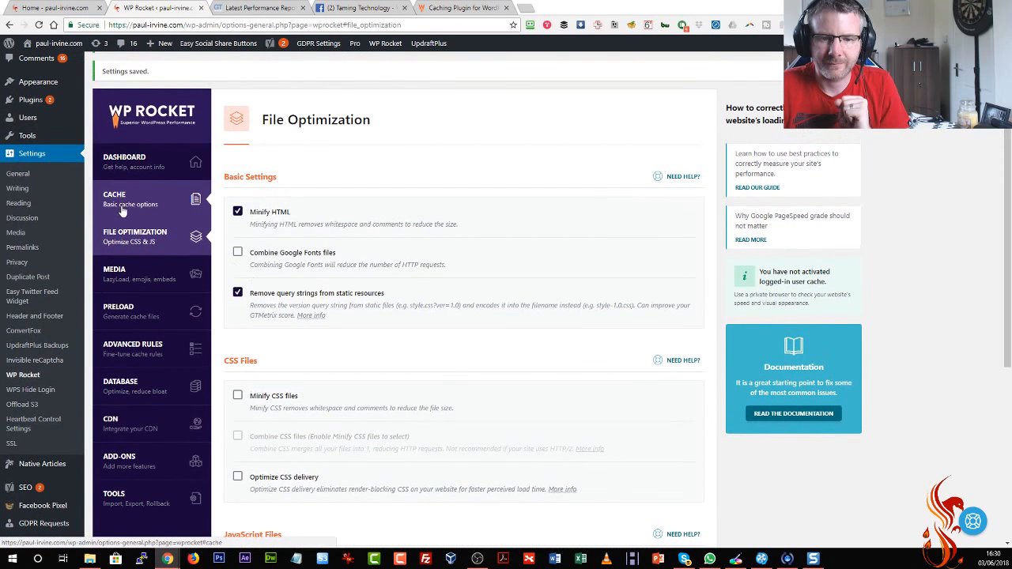
left_click(128, 203)
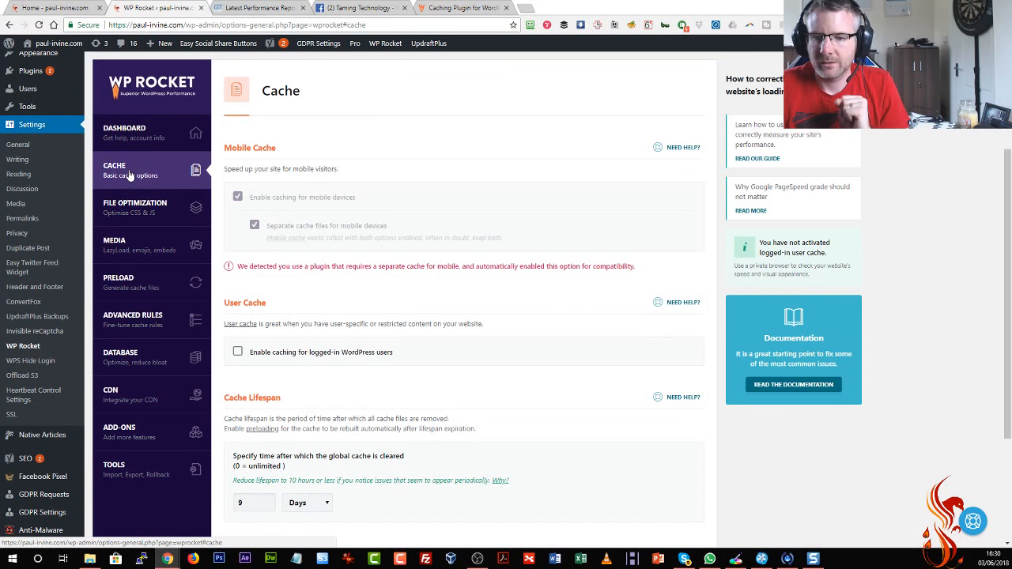
left_click(132, 133)
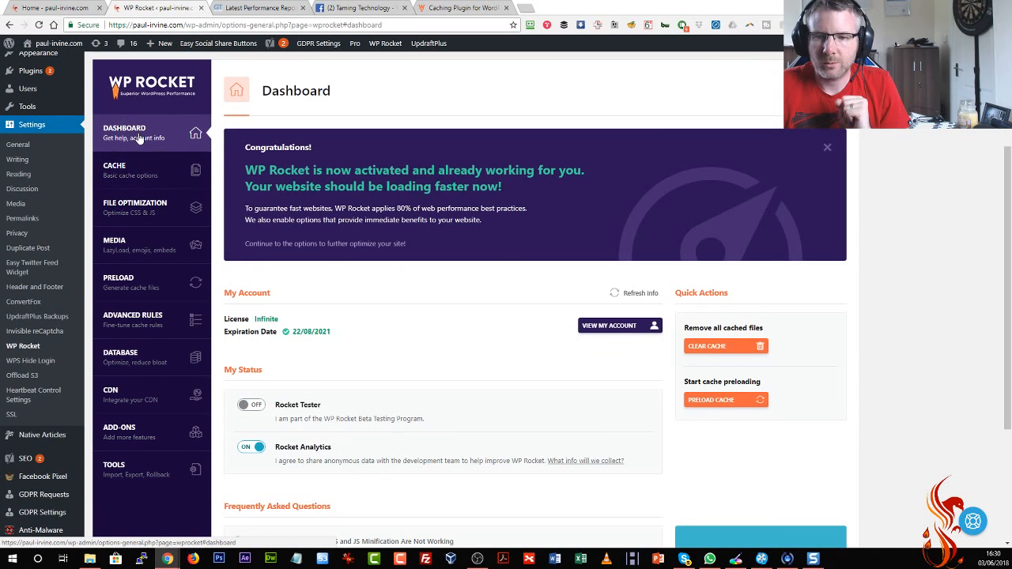
left_click(733, 349)
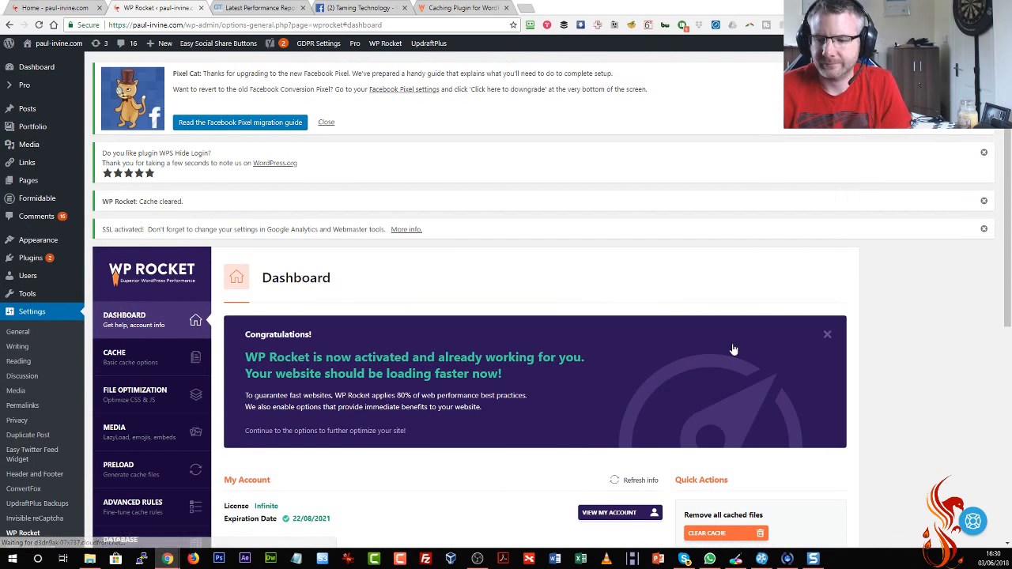
scroll(743, 346, "down", 3)
left_click(712, 377)
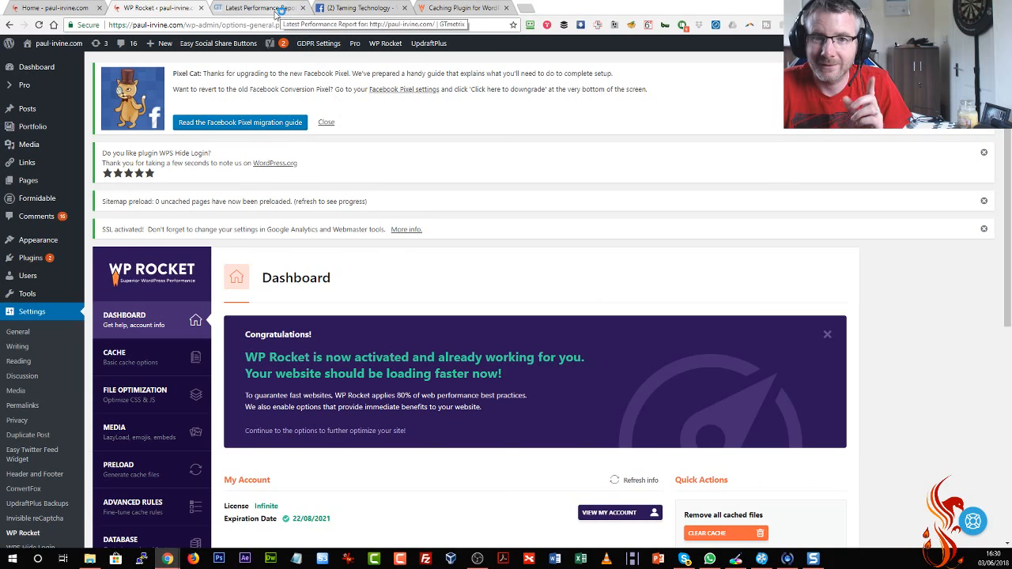
Check the homepage's onload time in the GTmetrix performance report and re-test the page
left_click(277, 9)
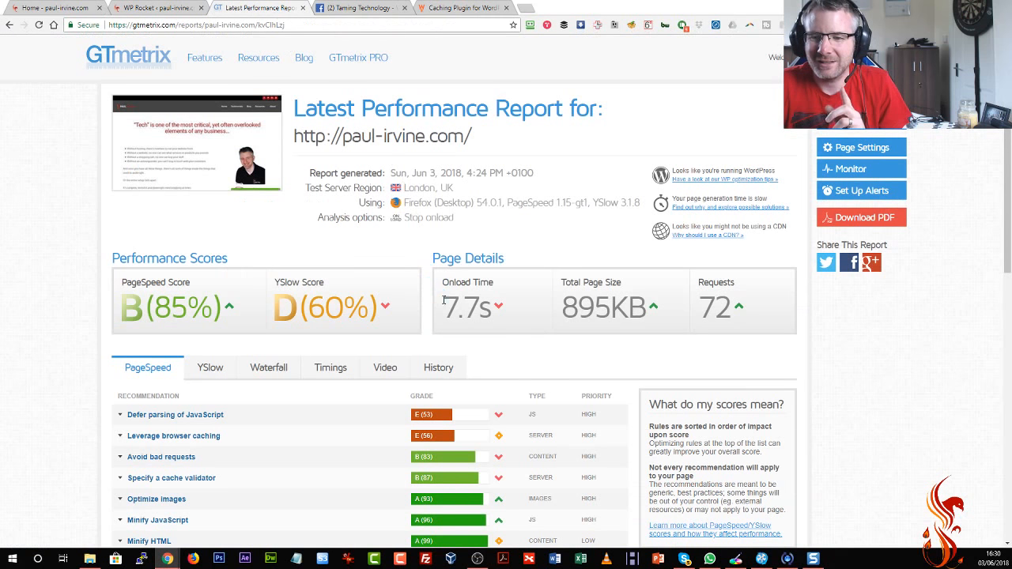
left_click_drag(443, 301, 488, 306)
left_click(488, 307)
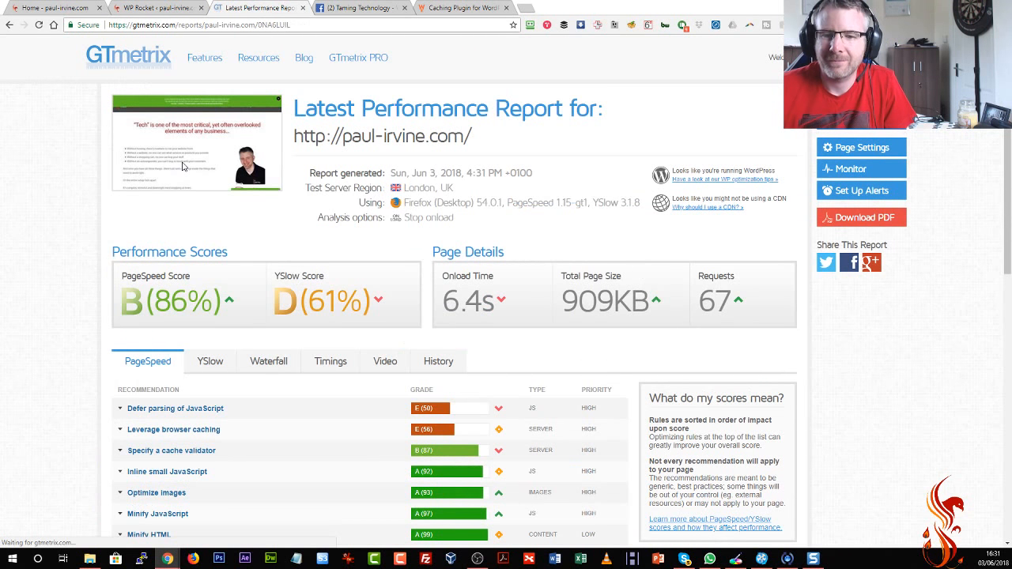
left_click_drag(442, 302, 481, 303)
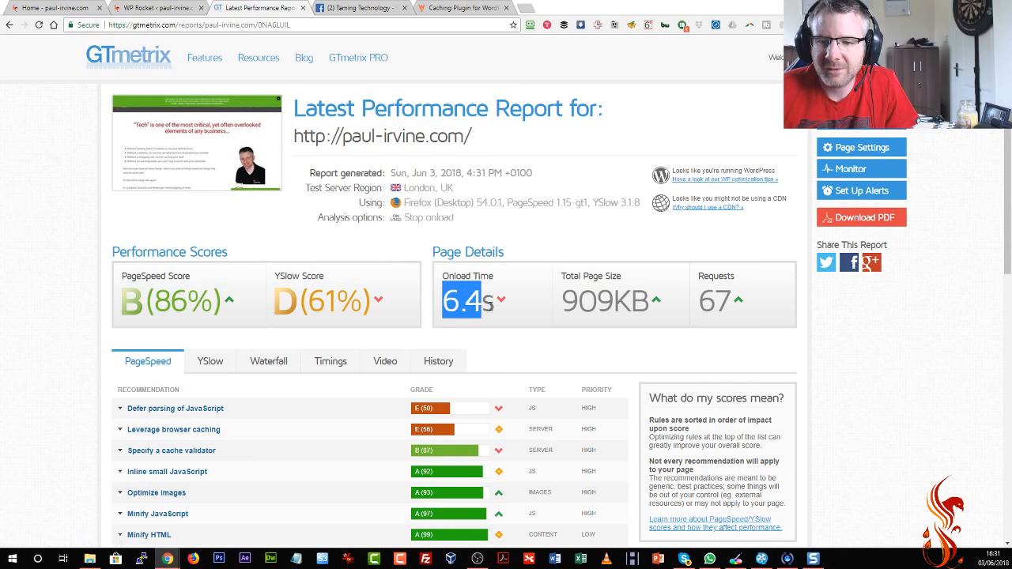
left_click(491, 307)
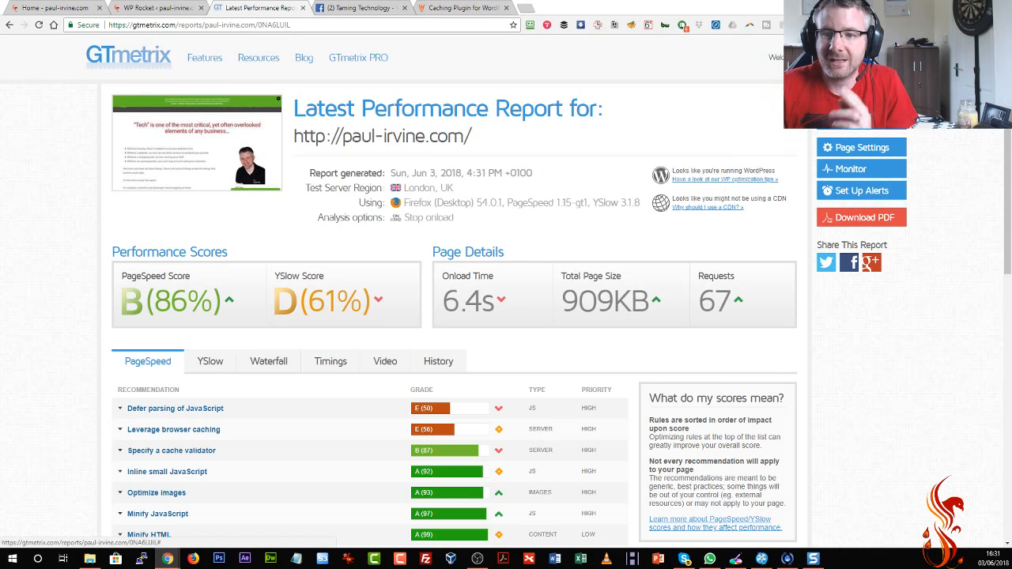
left_click(861, 105)
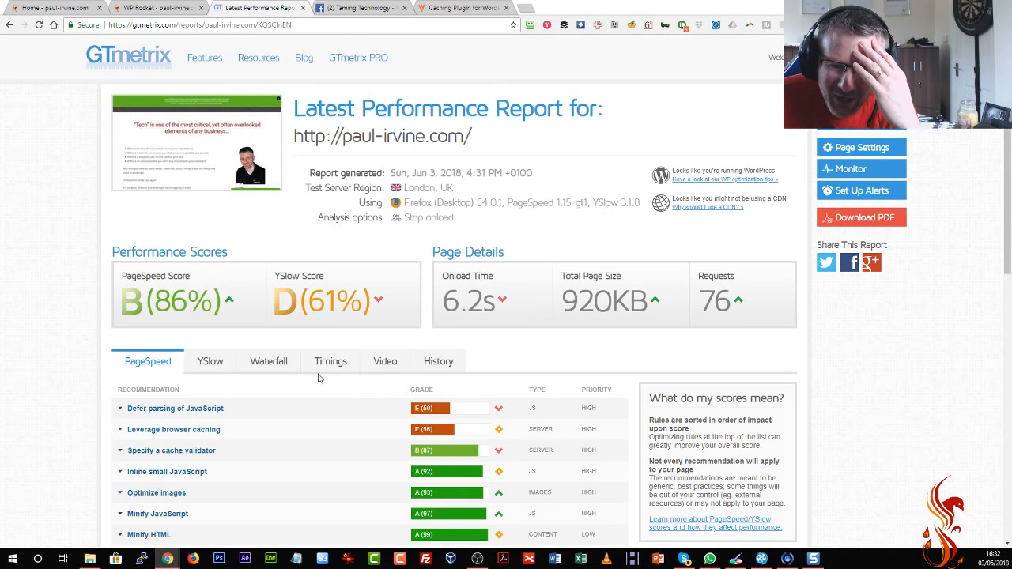
Examine the GTmetrix report's PageSpeed recommendations, YSlow recommendations and waterfall chart for the homepage
scroll(222, 353, "down", 3)
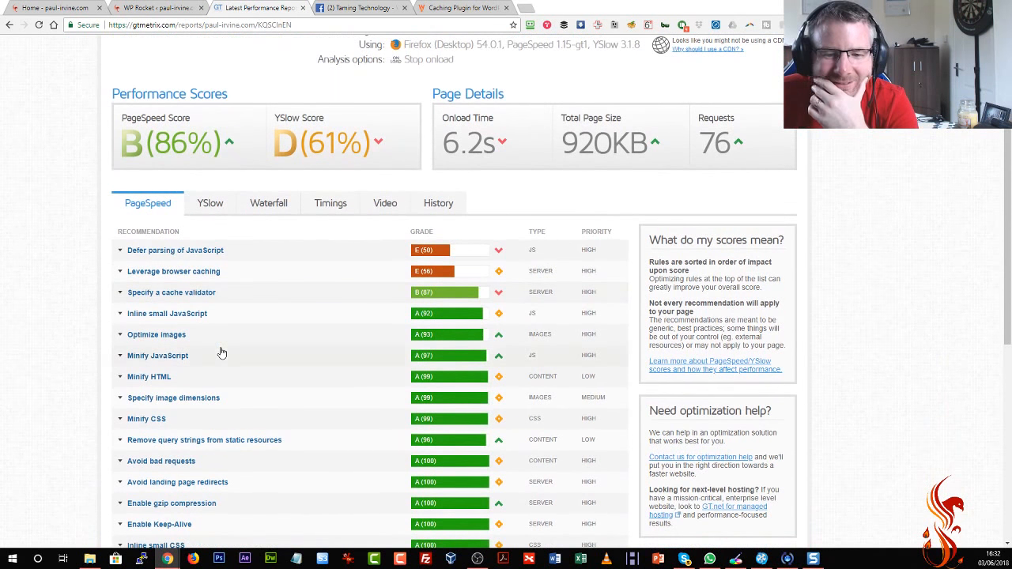
scroll(219, 350, "down", 1)
scroll(219, 350, "up", 3)
left_click(202, 257)
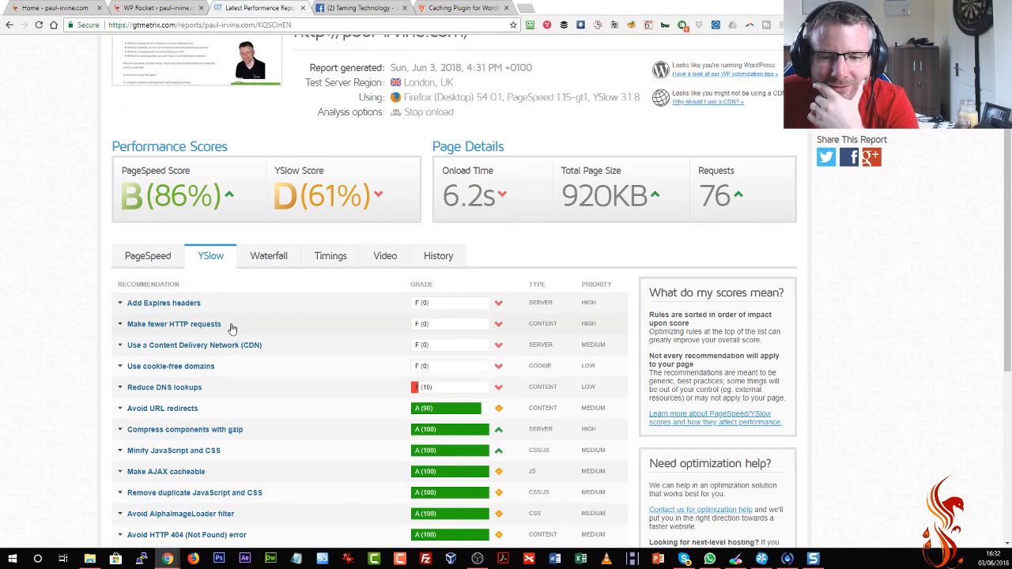
left_click(265, 259)
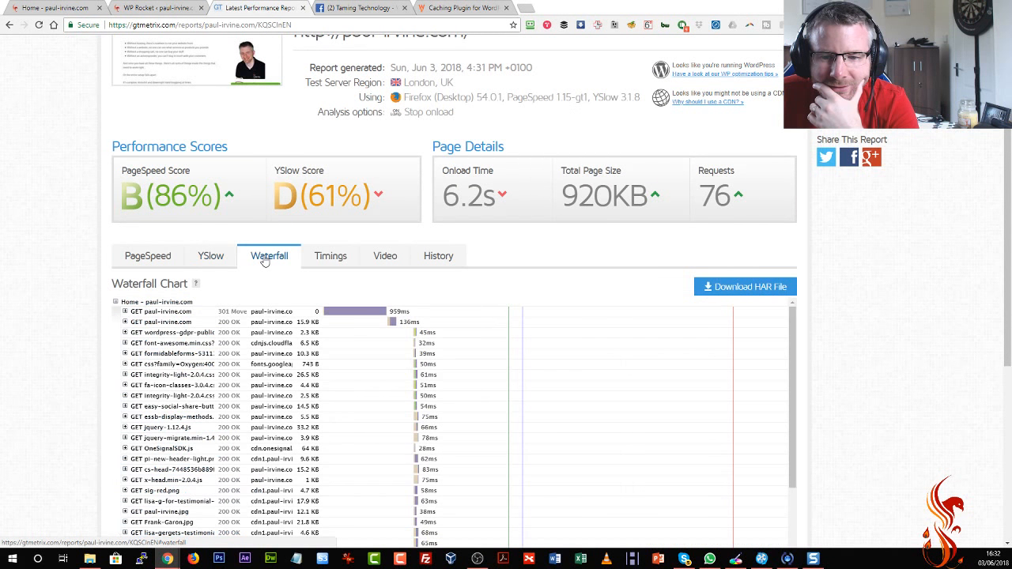
scroll(231, 340, "down", 5)
scroll(231, 340, "up", 5)
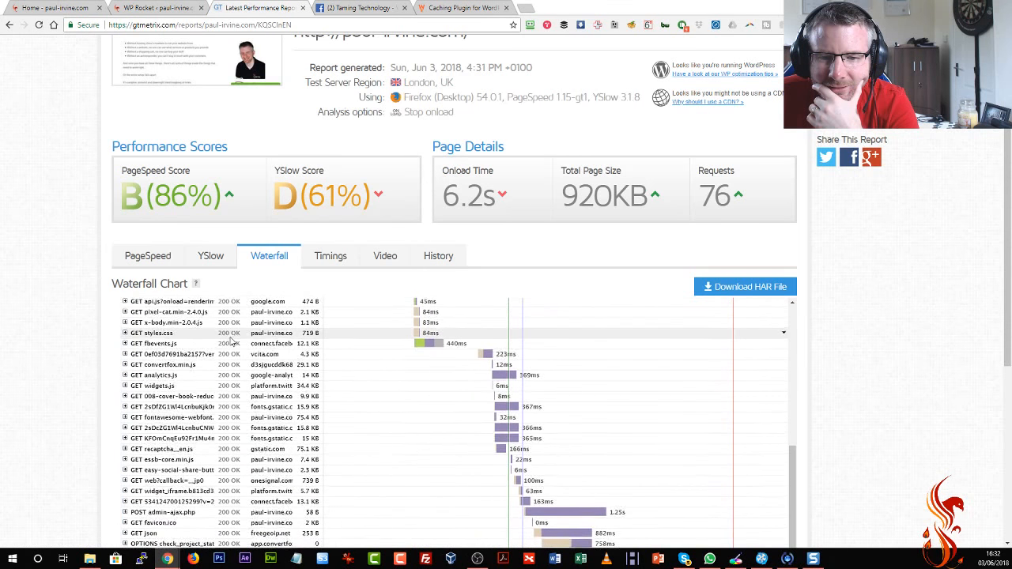
left_click(150, 257)
Activate Combine JavaScript files in WP Rocket's File Optimization settings and save the changes
left_click(162, 10)
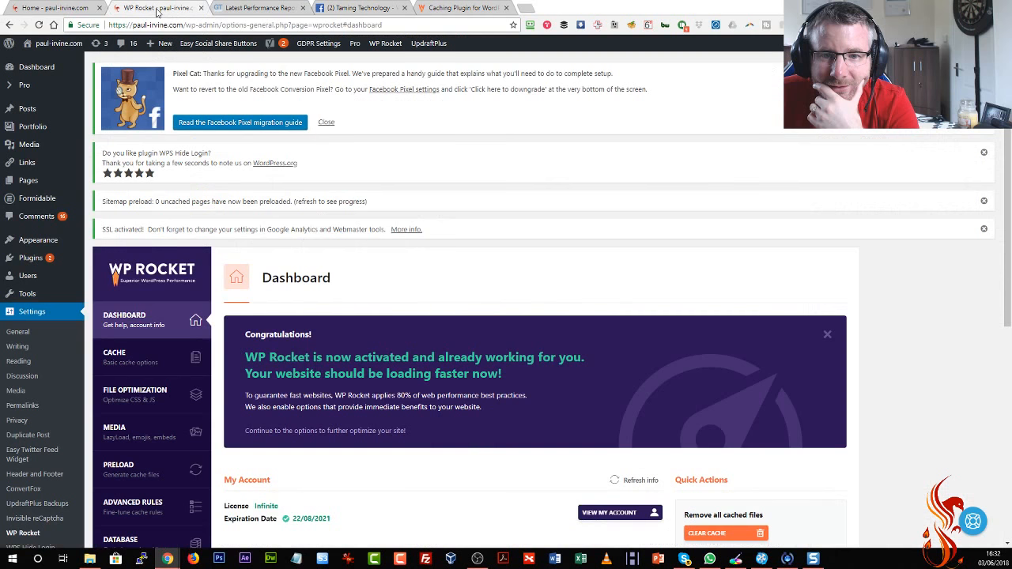
scroll(152, 156, "down", 1)
left_click(153, 156)
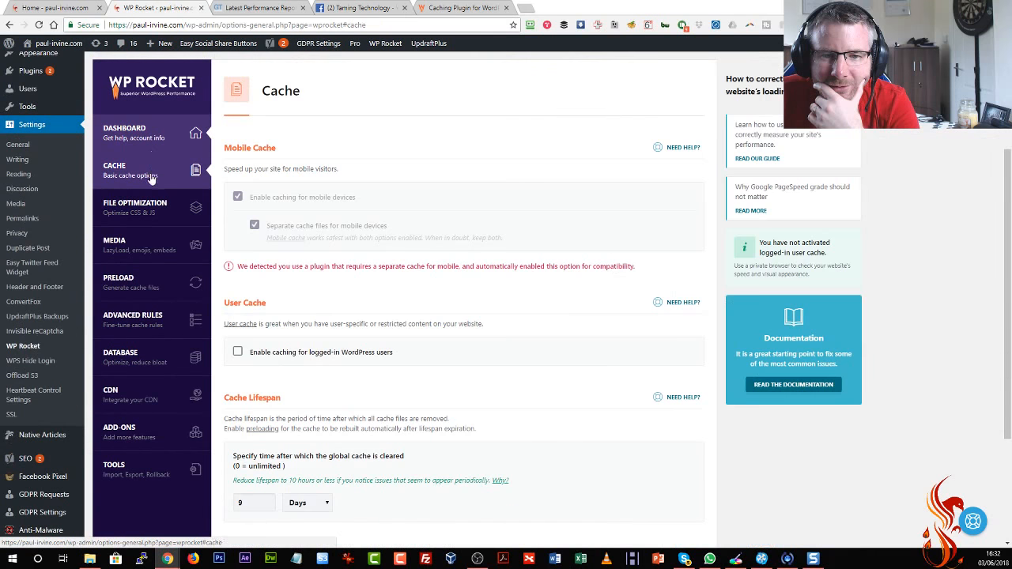
left_click(135, 204)
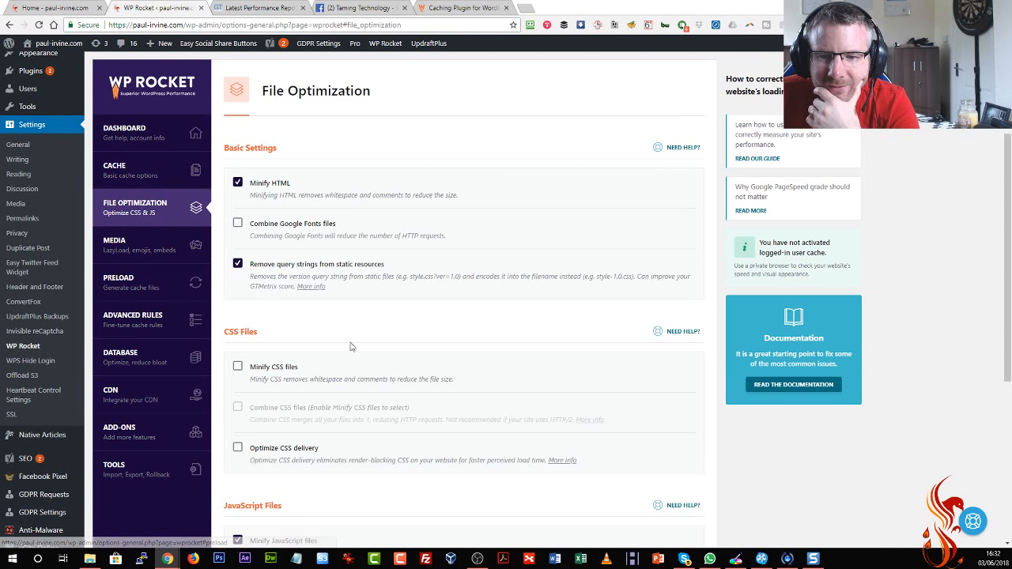
scroll(413, 316, "down", 2)
scroll(412, 320, "down", 1)
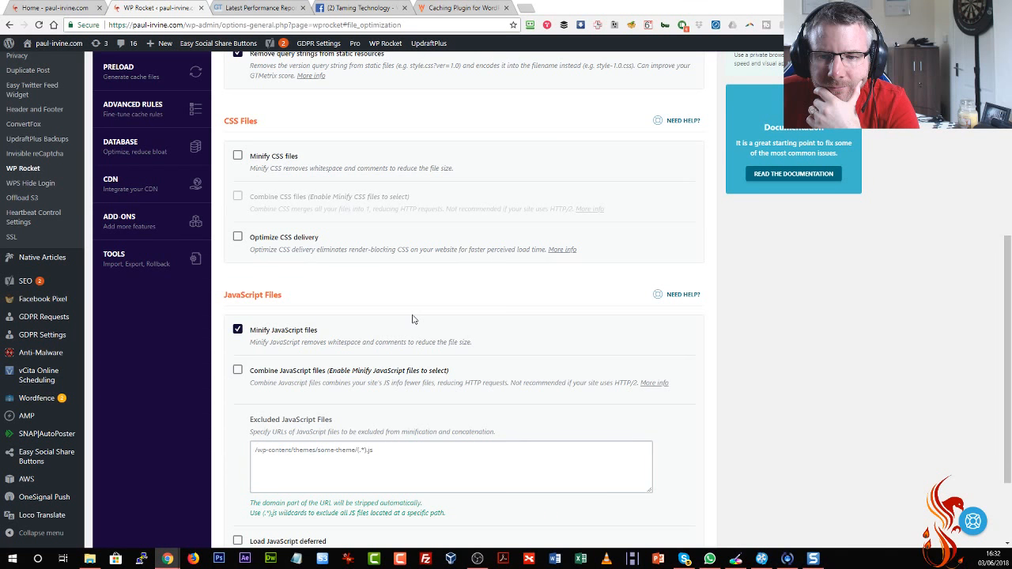
scroll(397, 324, "down", 2)
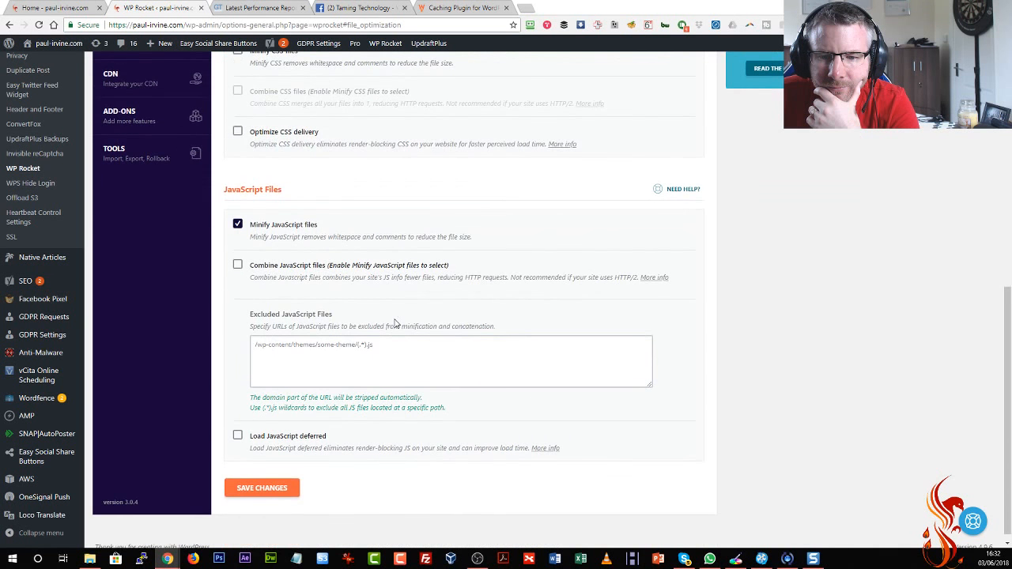
left_click(238, 265)
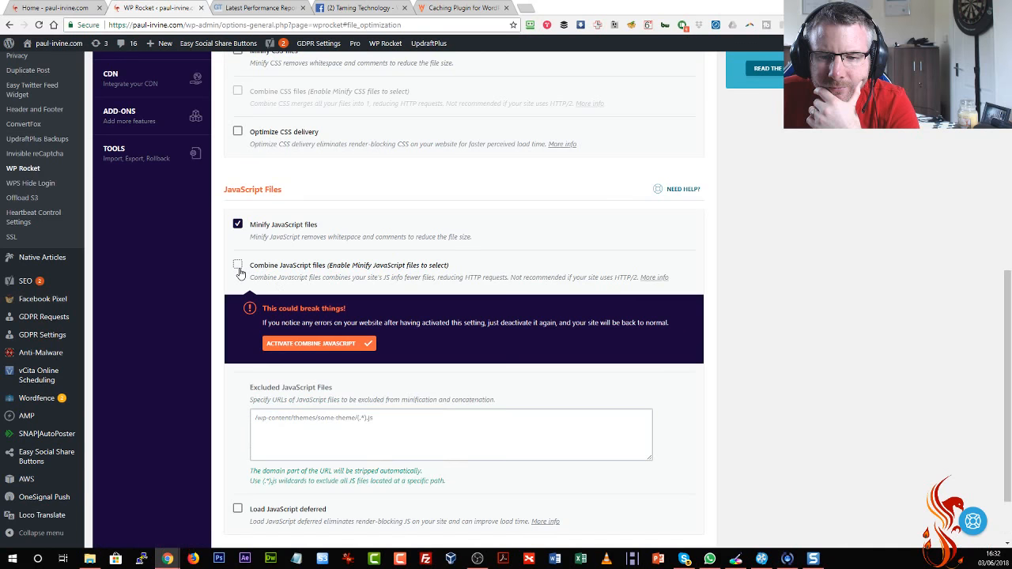
left_click(334, 342)
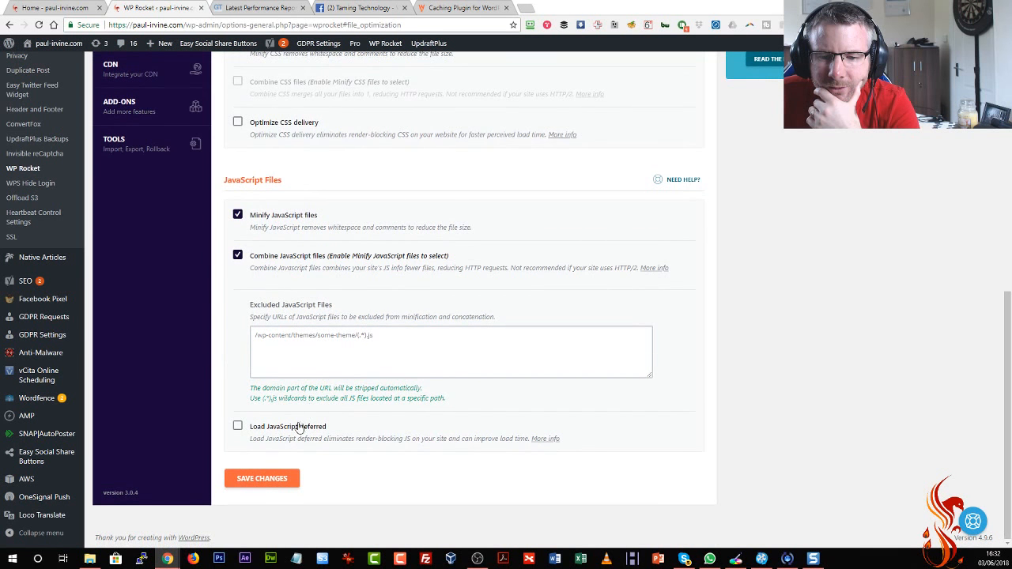
left_click(275, 482)
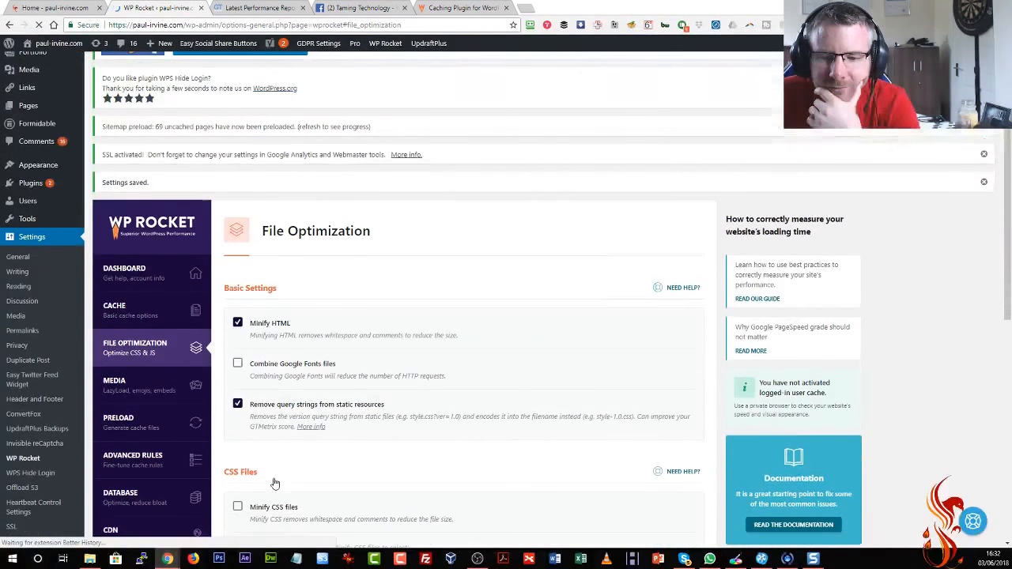
Activate Minify CSS files in WP Rocket's File Optimization settings and save the changes
scroll(274, 484, "down", 4)
left_click(238, 213)
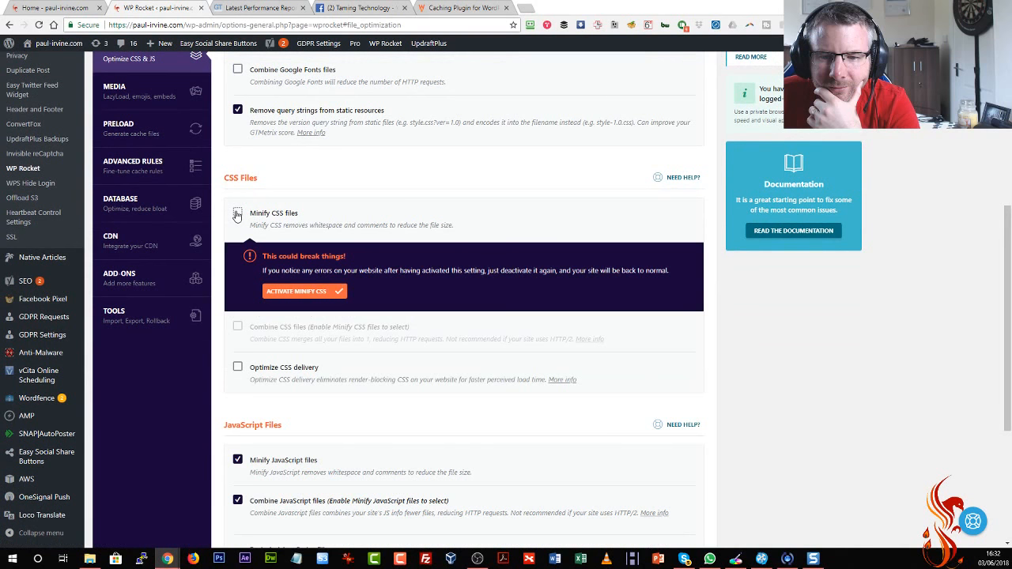
left_click(302, 294)
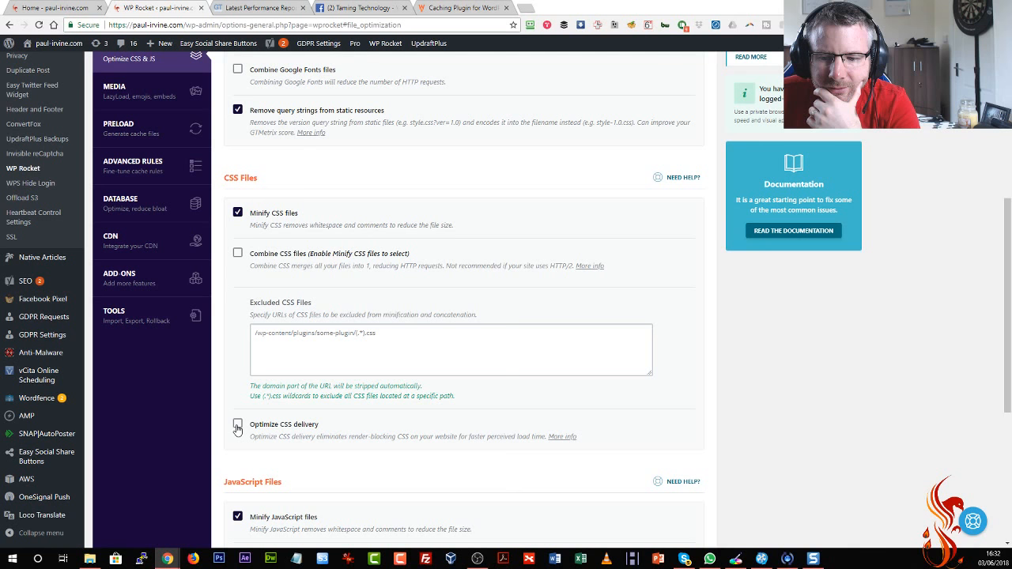
scroll(237, 429, "down", 4)
left_click(261, 477)
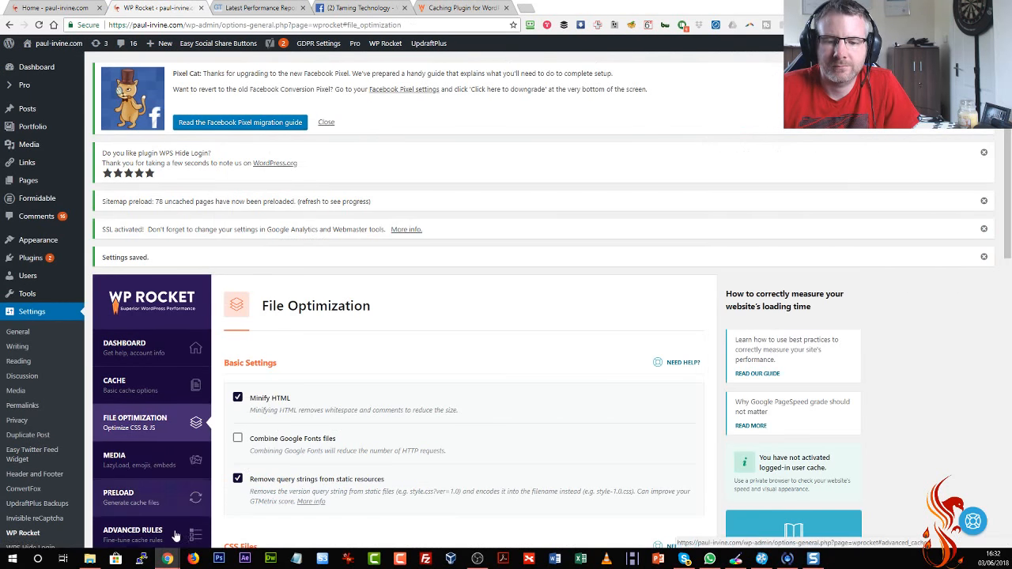
View the homepage in the incognito window, and return to the WP Rocket settings to clear the site's cache
mouse_move(168, 559)
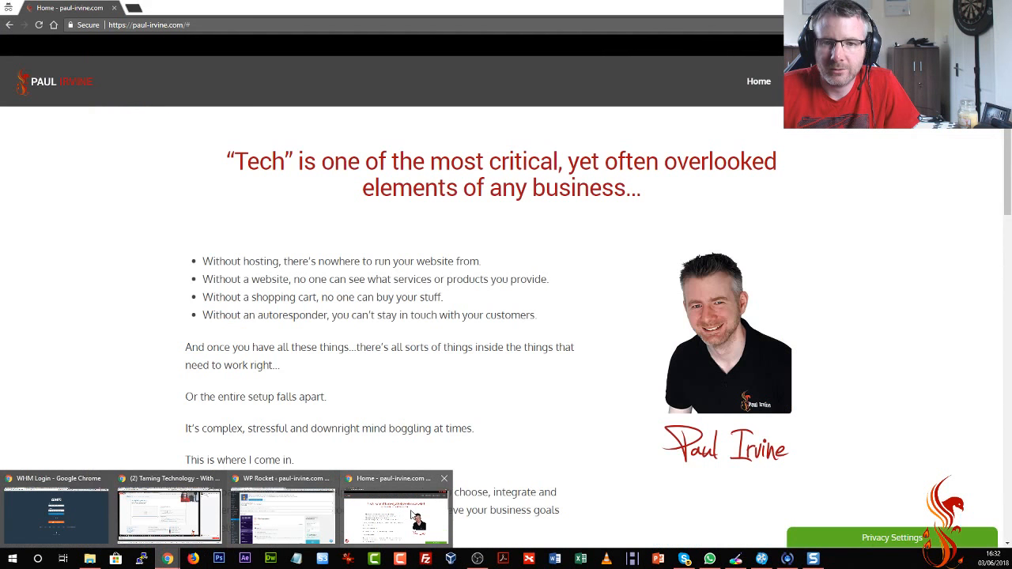
left_click(411, 515)
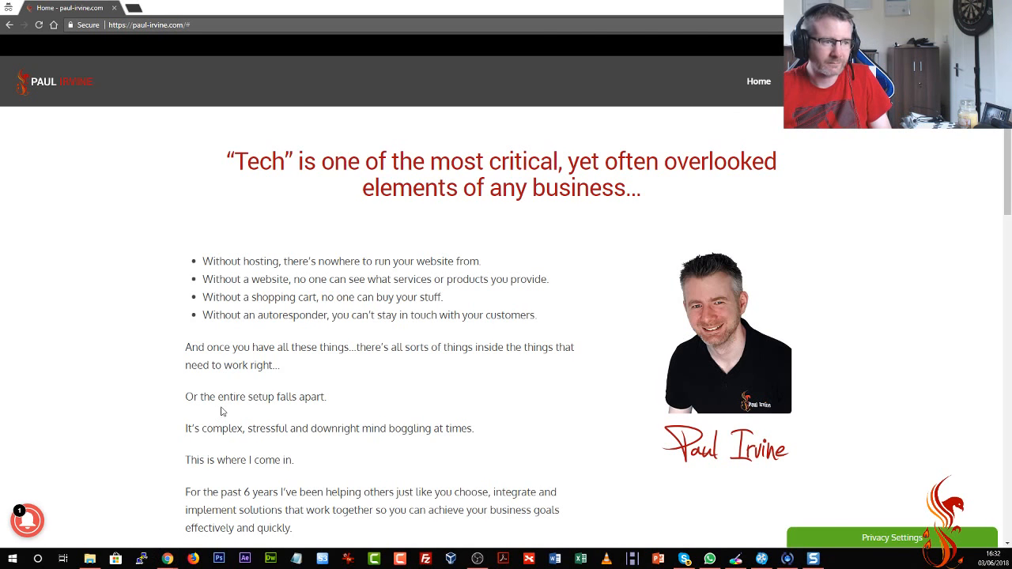
key("alt+Tab")
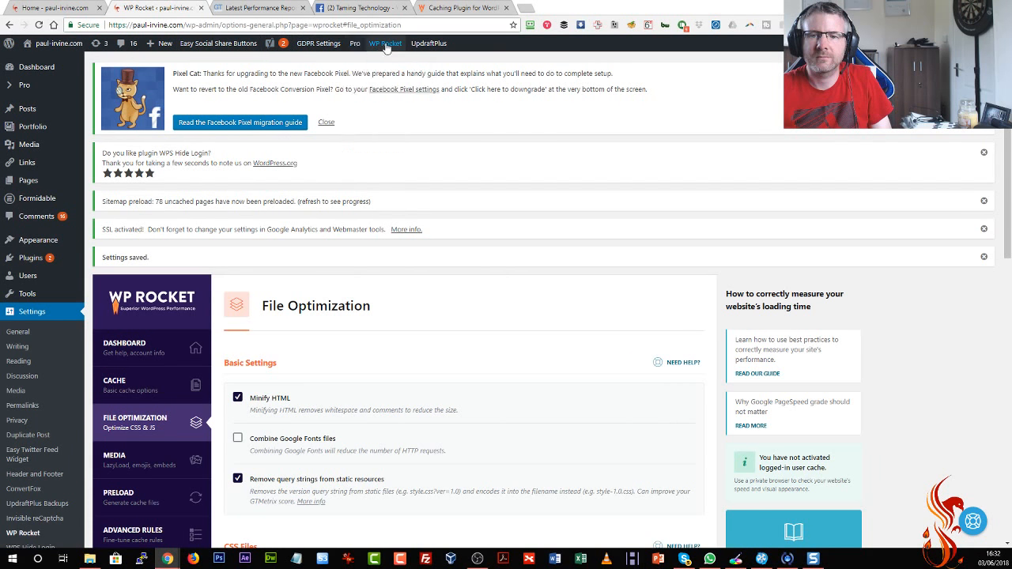
mouse_move(386, 47)
left_click(393, 75)
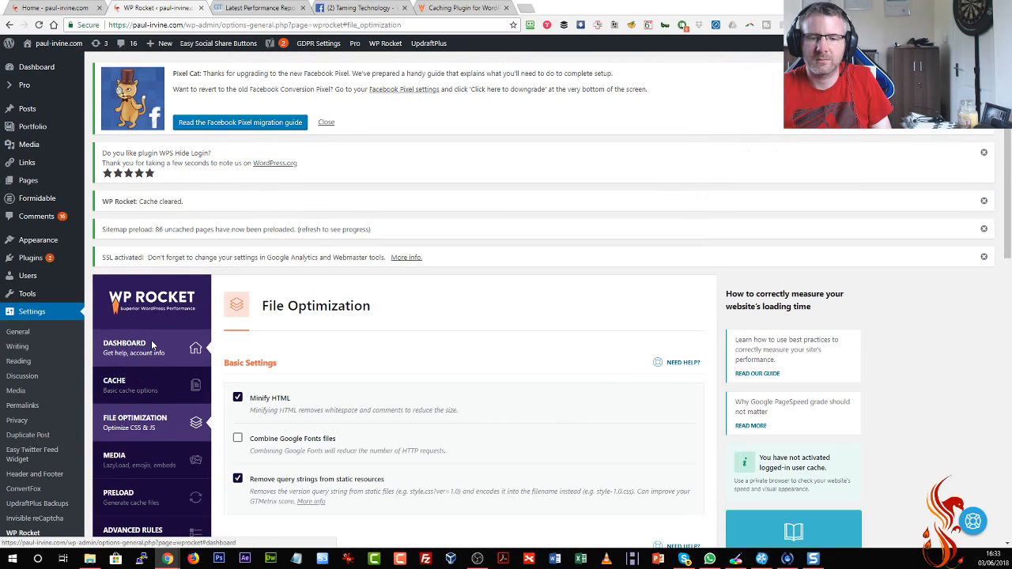
Start preloading the cache from the WP Rocket dashboard, and check the reloaded homepage from header to footer in the incognito window
left_click(138, 348)
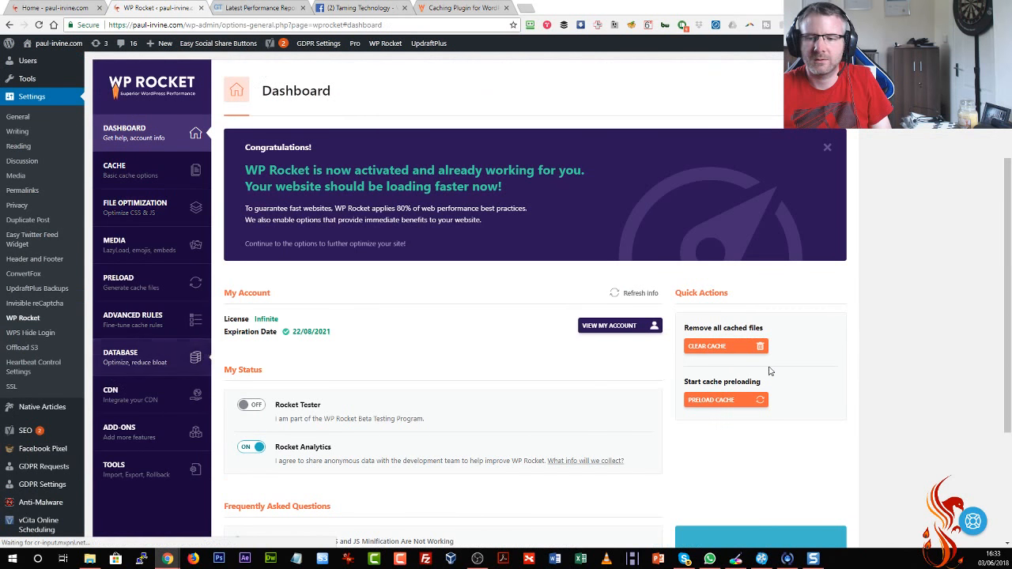
left_click(721, 401)
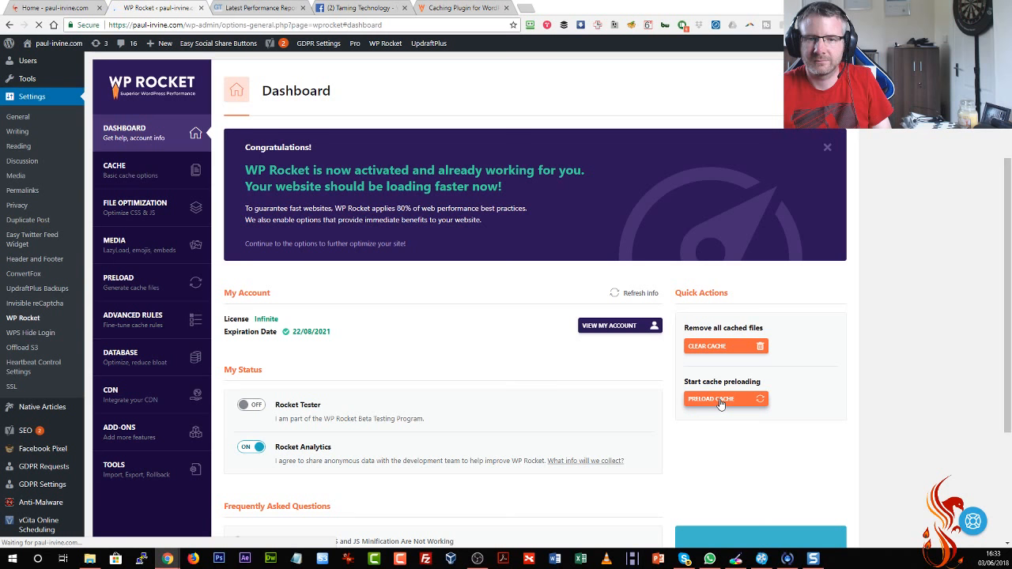
key("alt+Tab")
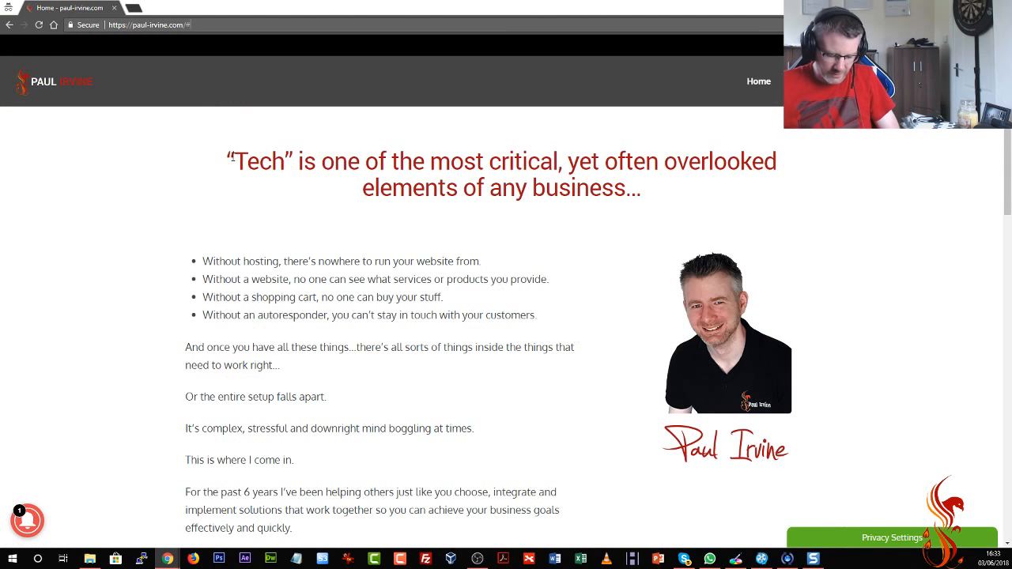
key("F5")
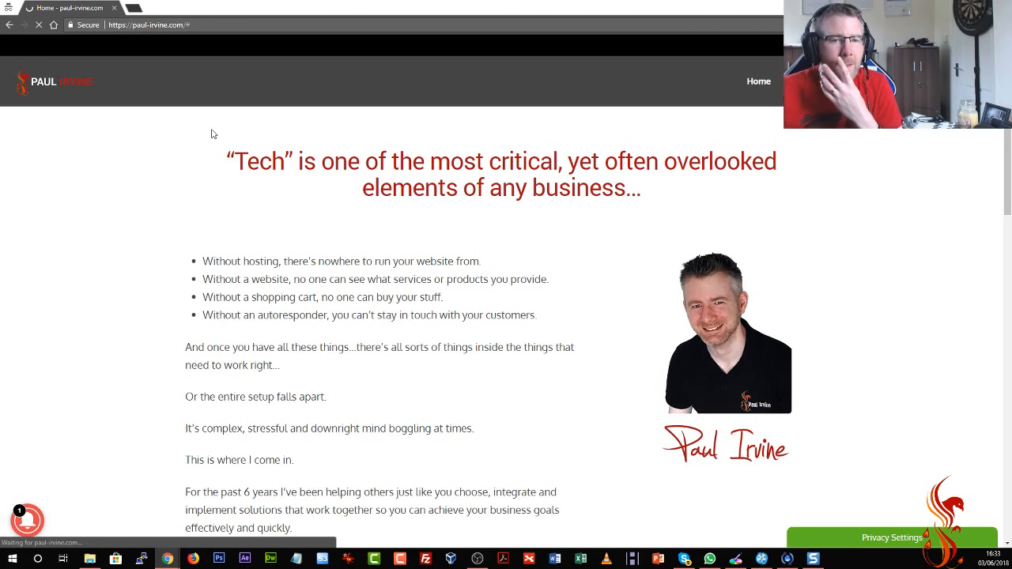
scroll(360, 253, "down", 10)
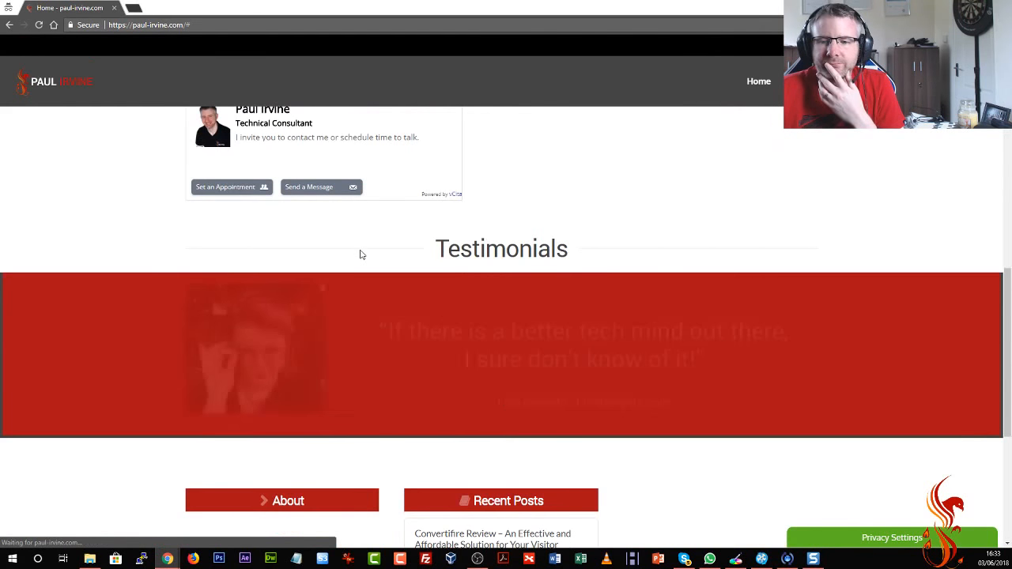
scroll(360, 254, "down", 5)
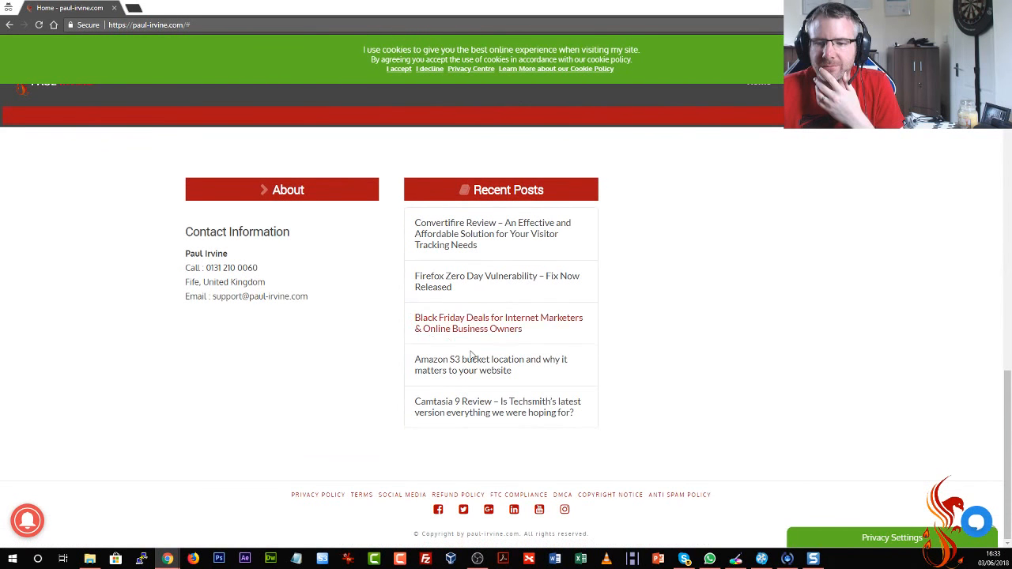
scroll(473, 355, "up", 15)
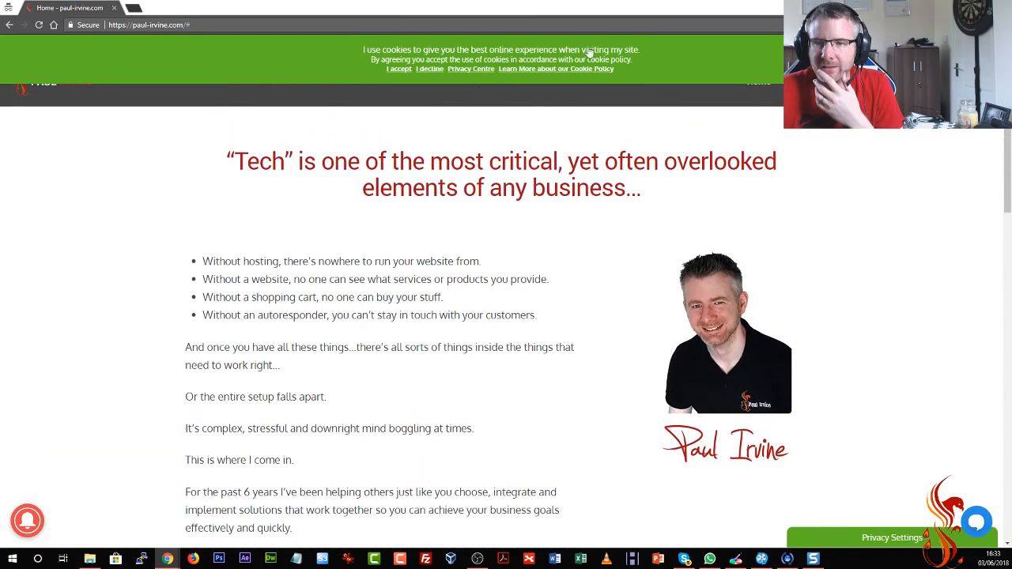
Return to the homepage's GTmetrix report and retest the page
left_click(952, 8)
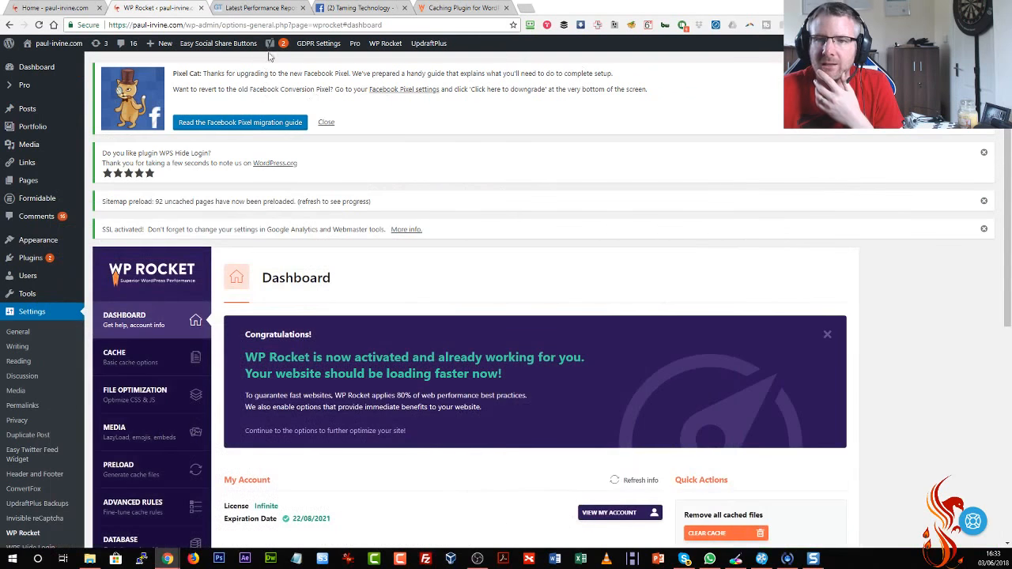
left_click(271, 8)
scroll(894, 328, "up", 2)
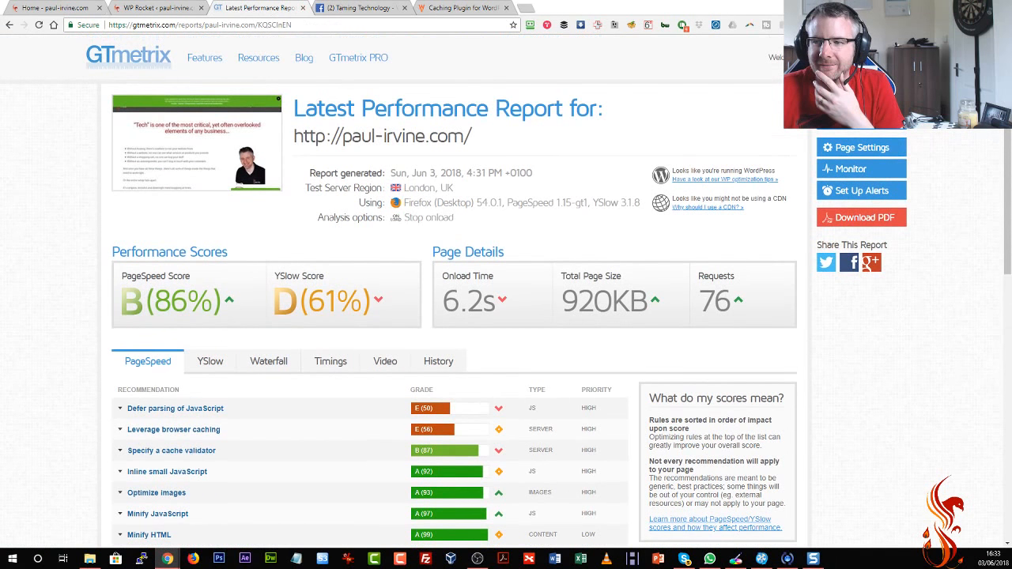
left_click(861, 100)
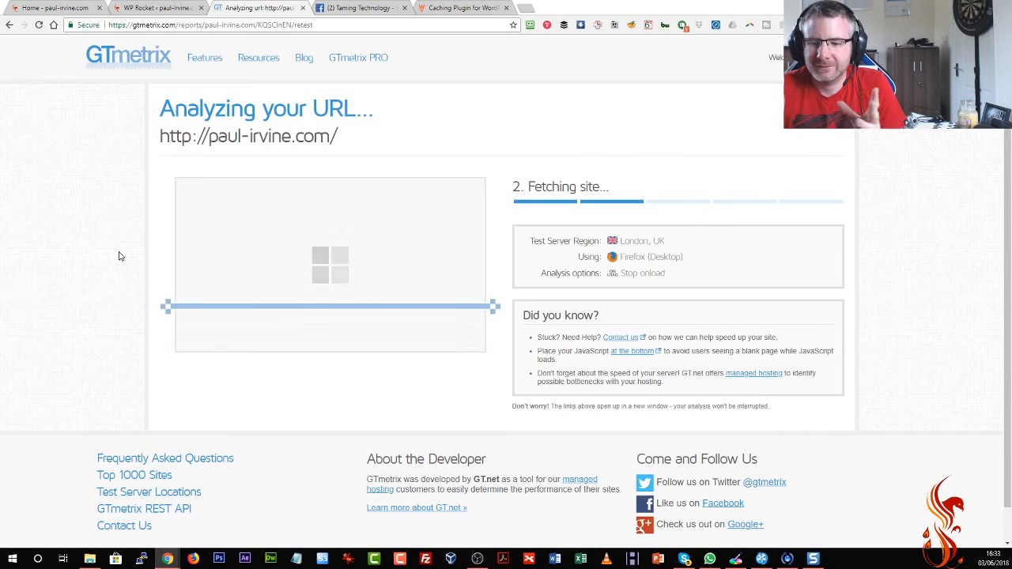
Compare the GTmetrix results with the earlier report capture in Snagit Editor, and run the homepage test once more
left_click(819, 560)
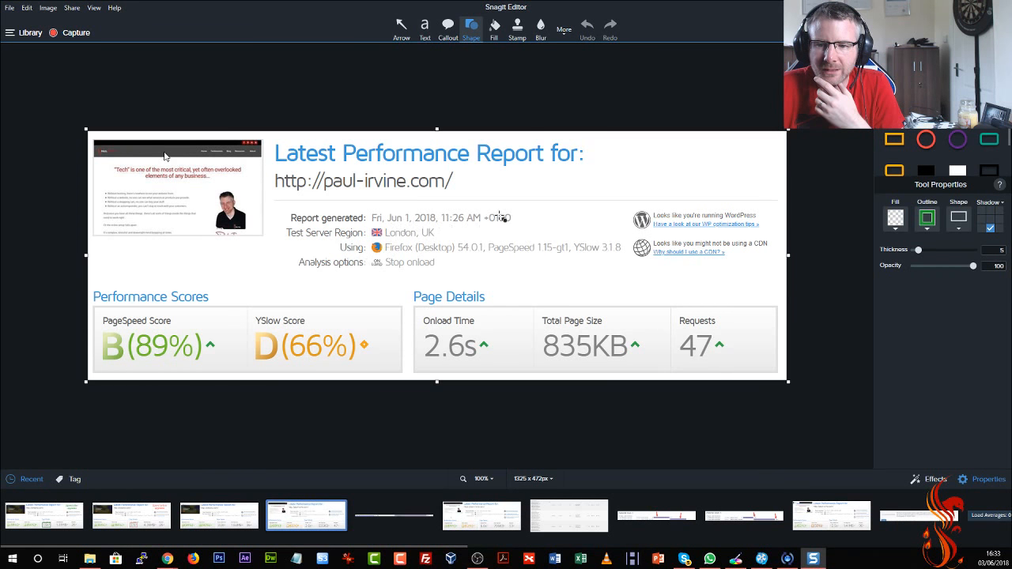
key("alt+Tab")
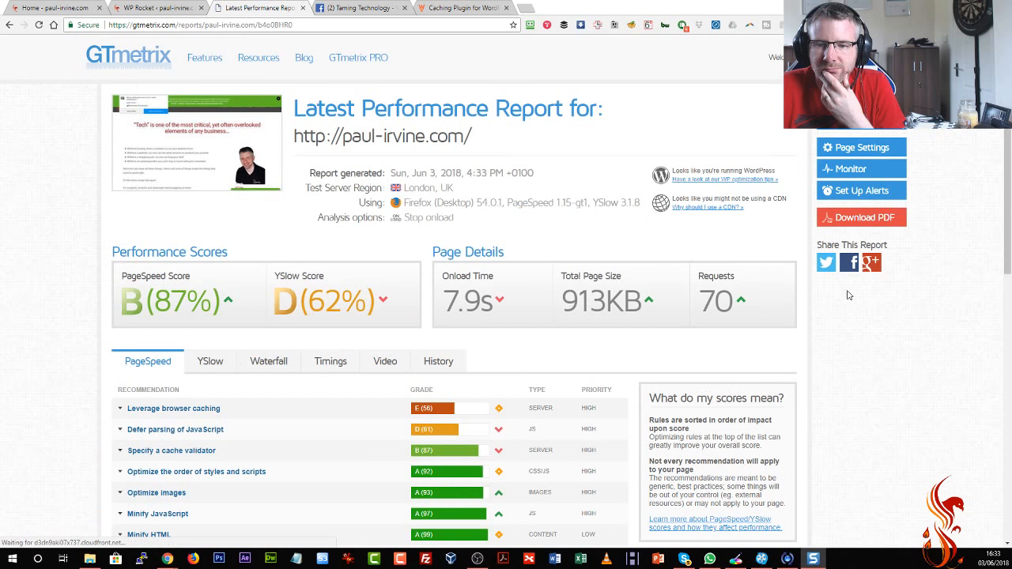
left_click(862, 104)
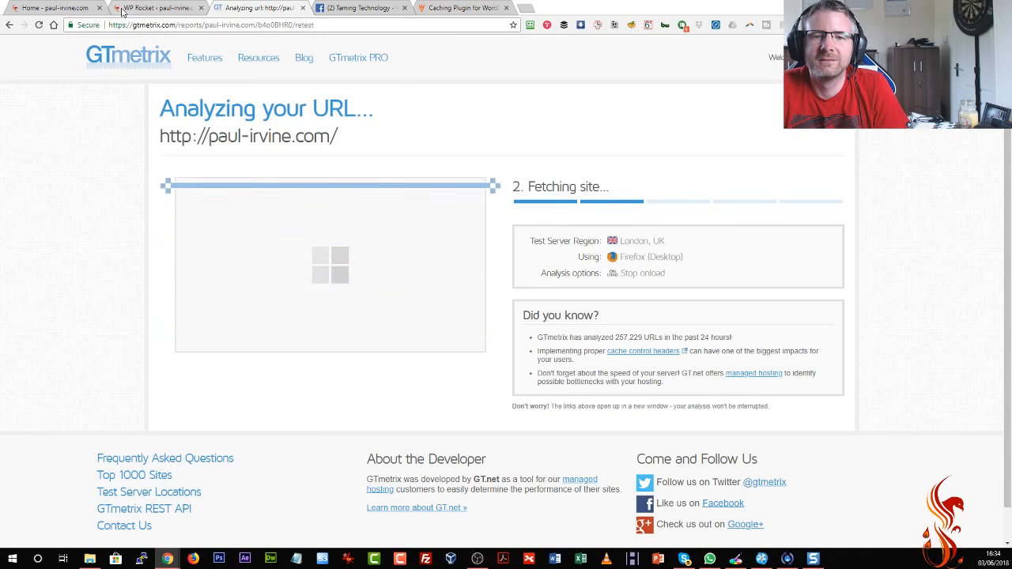
Look through WP Rocket's Media, Database and Add-ons settings, and return to its dashboard
left_click(157, 8)
scroll(174, 285, "down", 3)
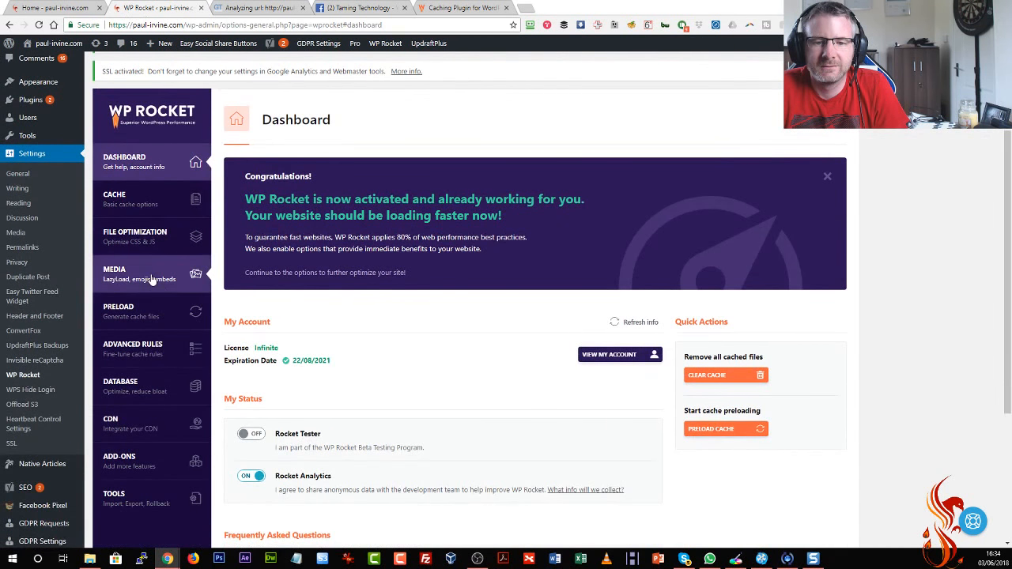
left_click(150, 273)
scroll(152, 281, "down", 1)
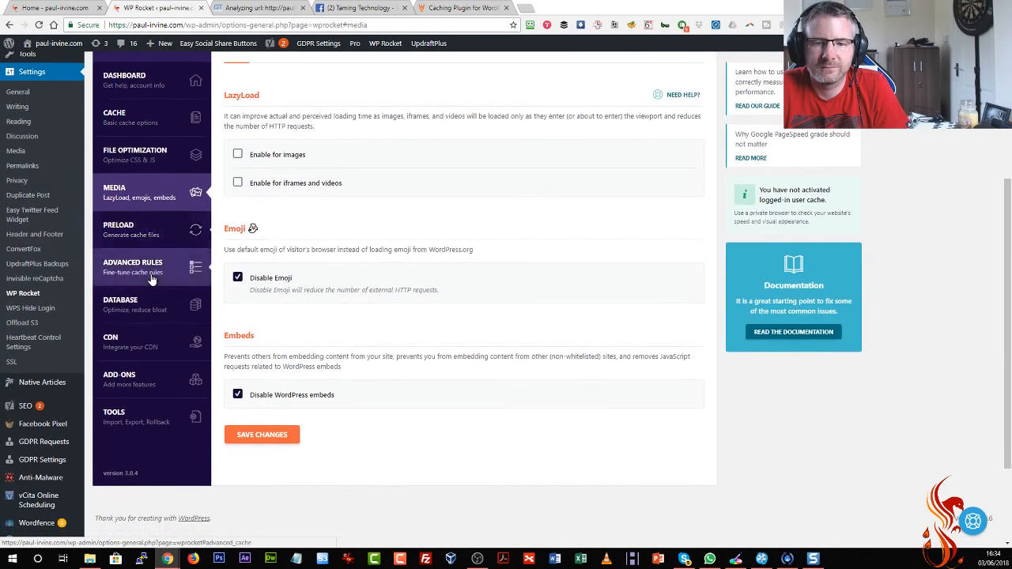
left_click(159, 321)
scroll(166, 348, "down", 1)
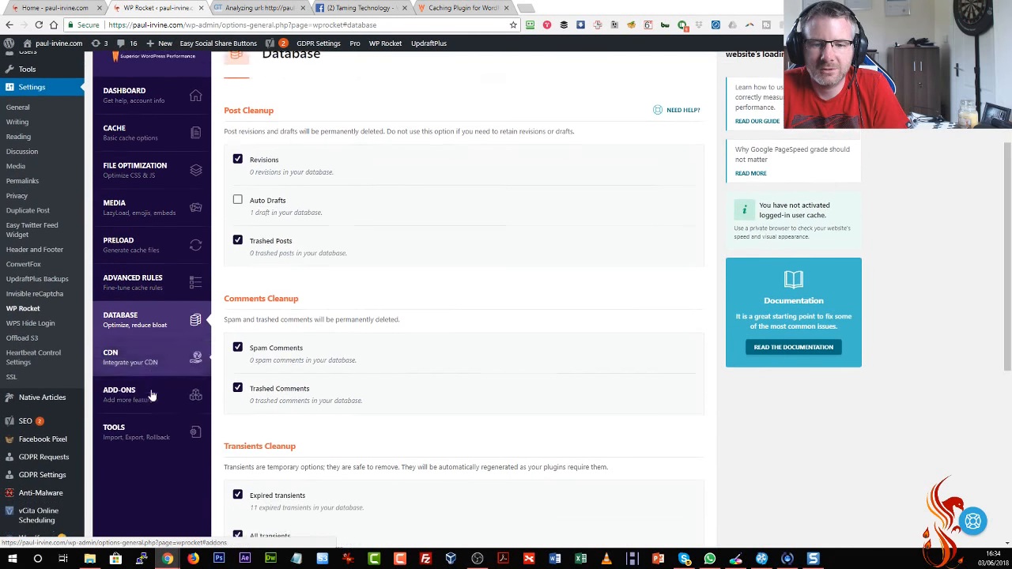
left_click(150, 380)
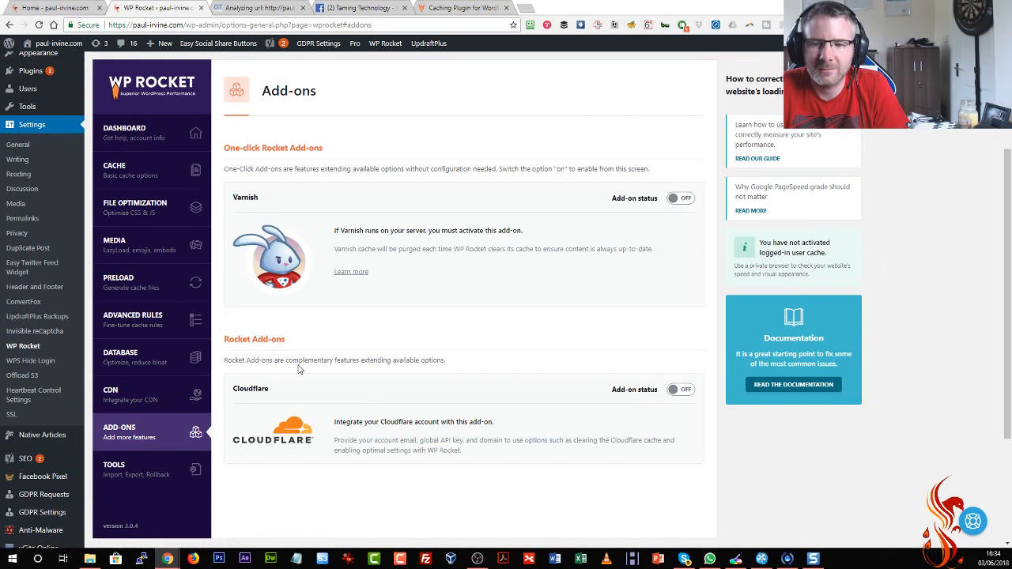
scroll(174, 340, "up", 4)
left_click(151, 352)
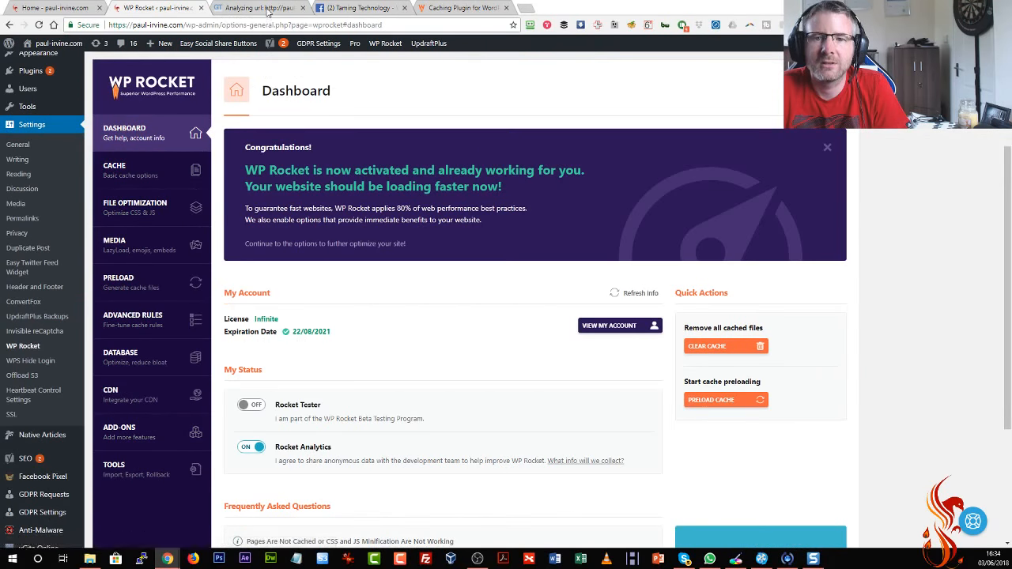
Review the new GTmetrix report against the capture in Snagit Editor, and clear the site's WP Rocket cache
left_click(245, 8)
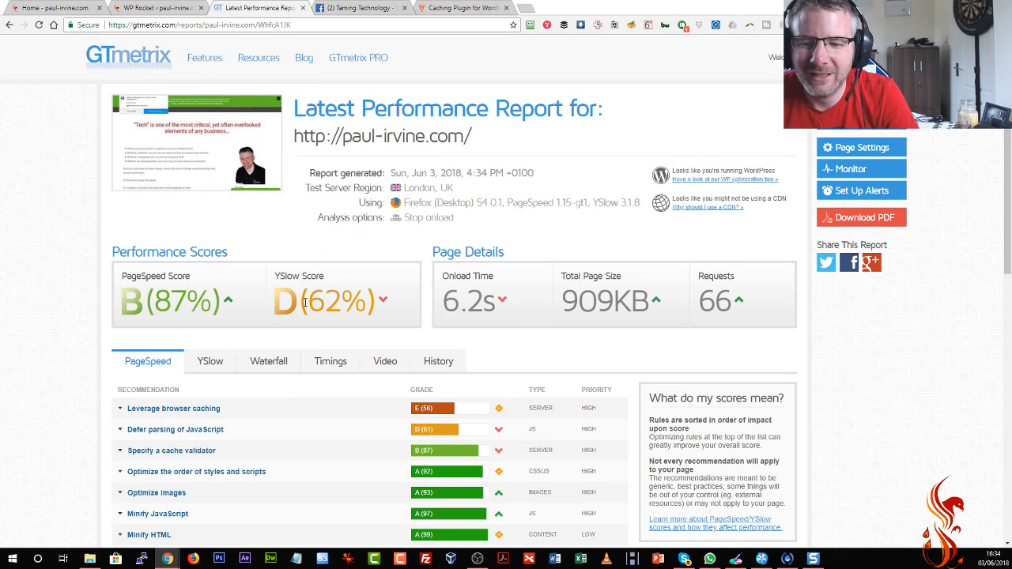
left_click(813, 559)
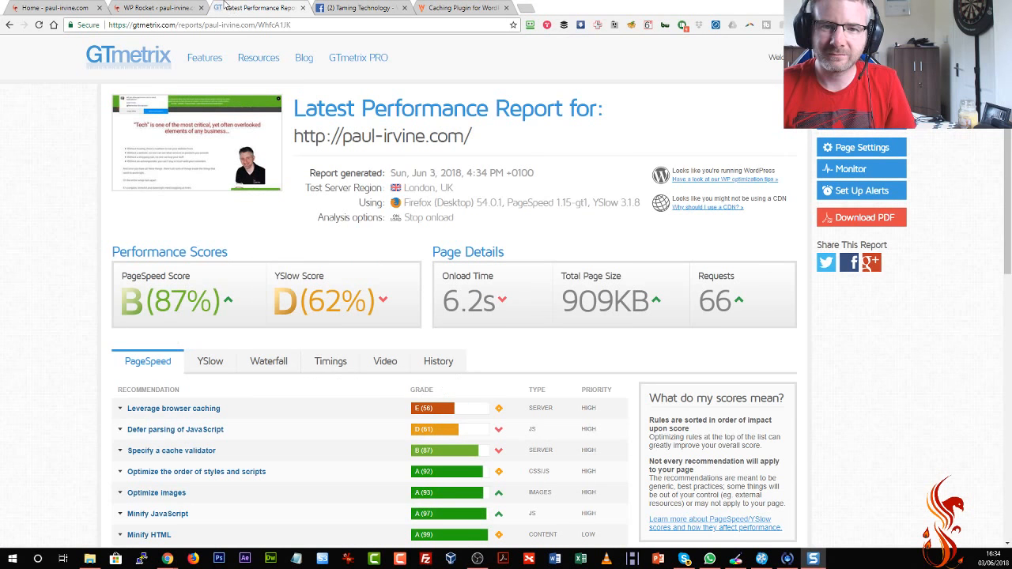
left_click(150, 8)
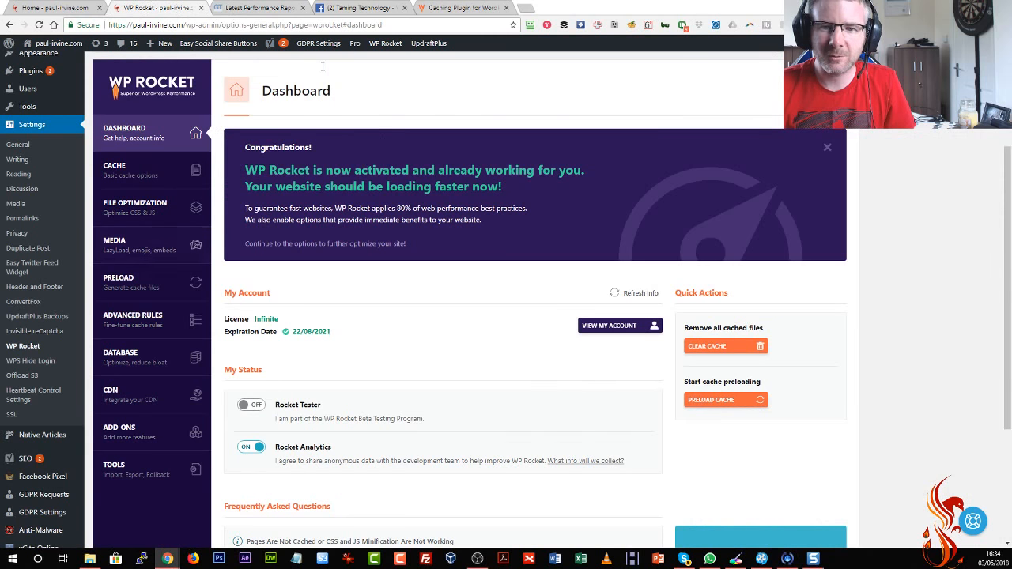
mouse_move(390, 48)
left_click(398, 78)
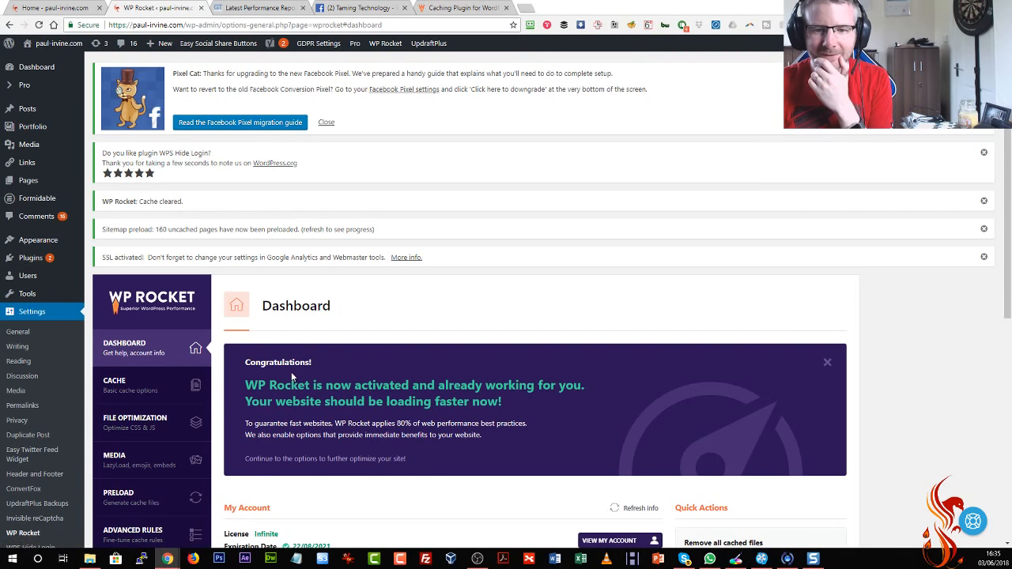
Deactivate the WP Rocket plugin, sending "It is a temporary deactivation" as the feedback reason
scroll(291, 377, "down", 2)
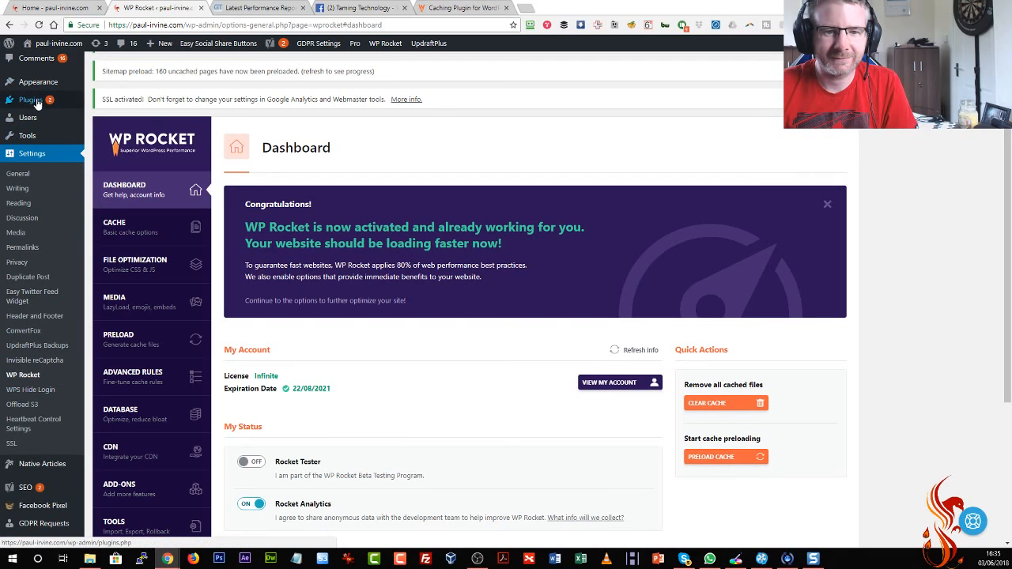
left_click(115, 102)
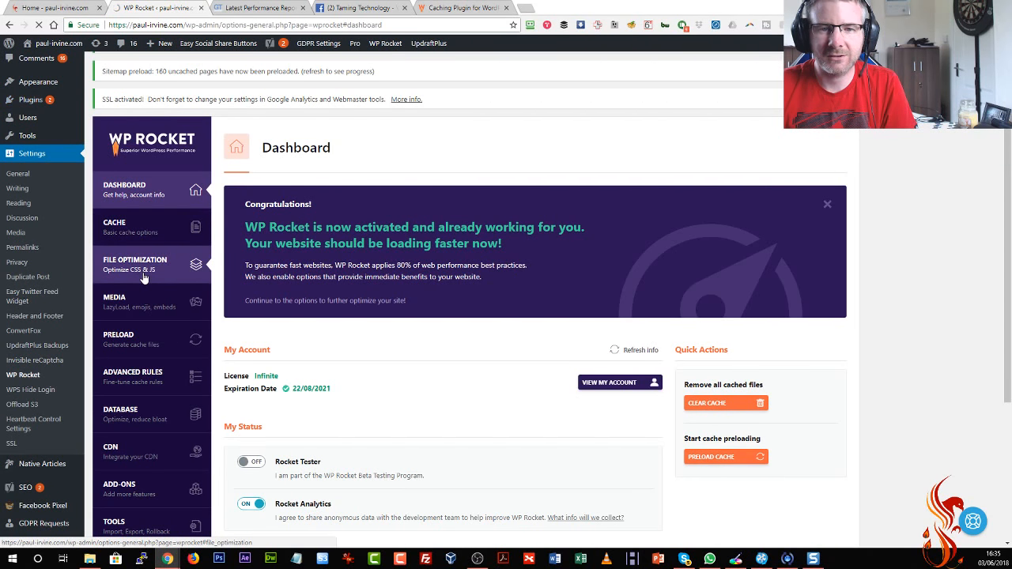
scroll(418, 339, "down", 10)
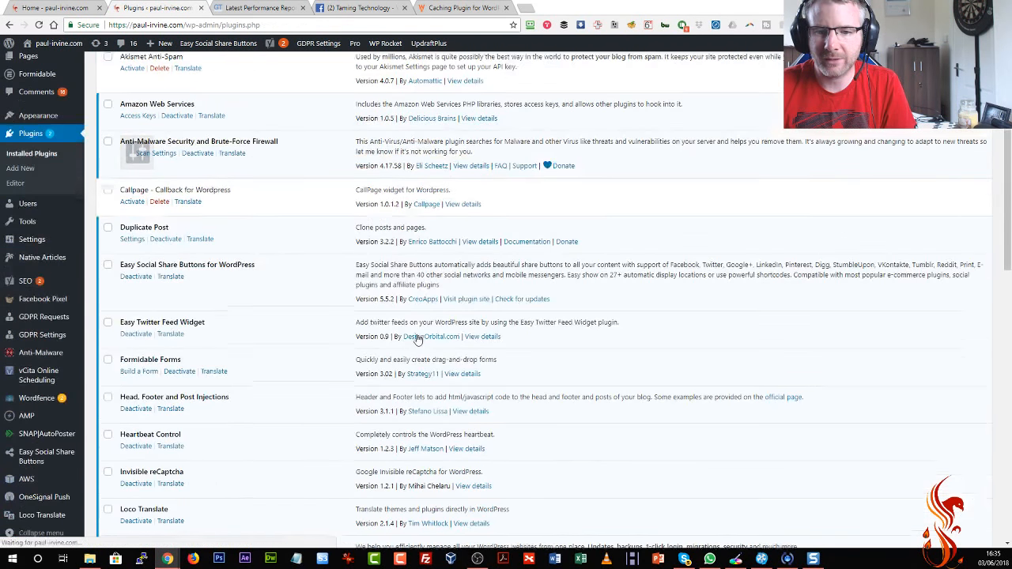
scroll(417, 339, "down", 10)
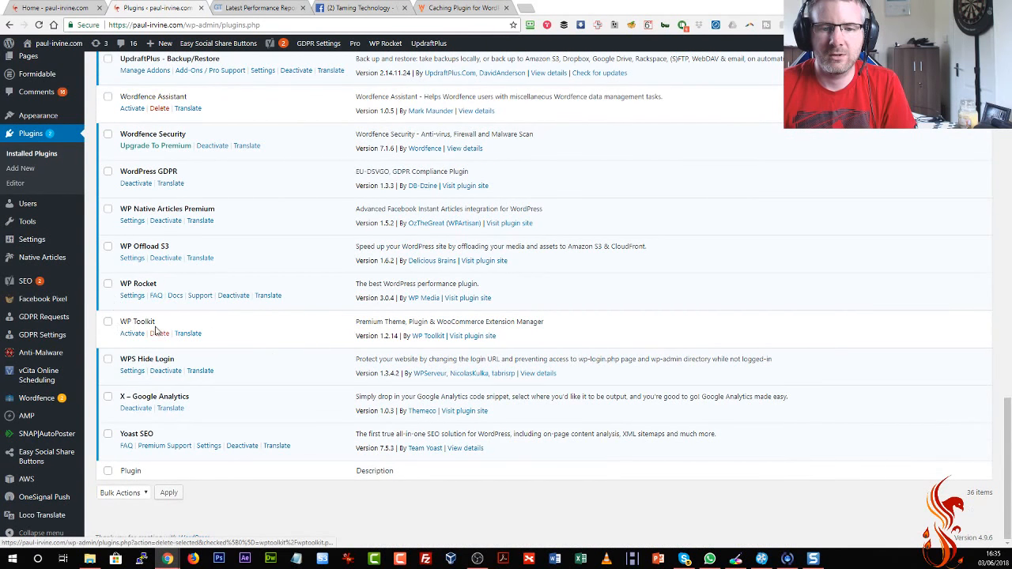
left_click(233, 296)
left_click(414, 245)
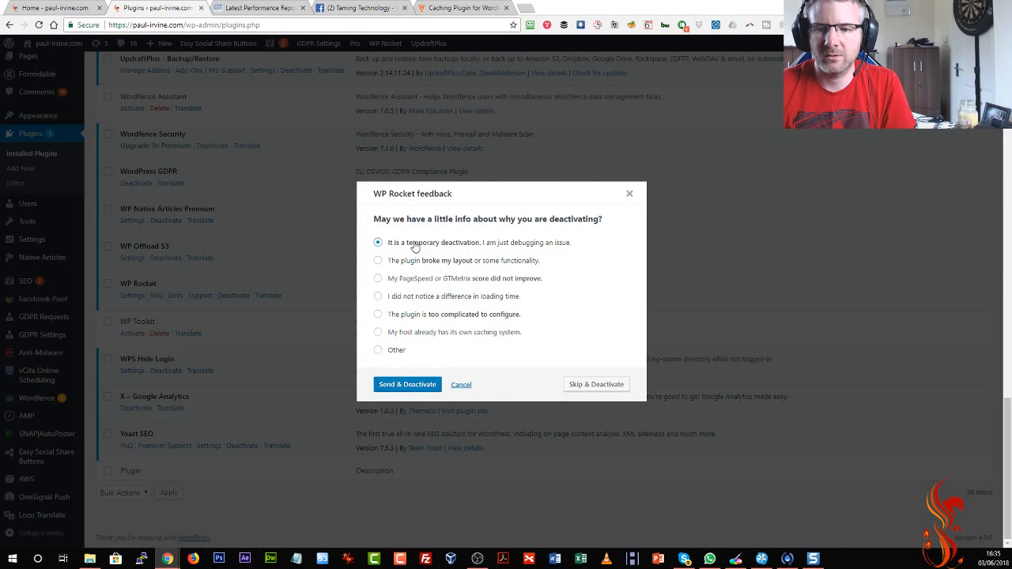
left_click(408, 386)
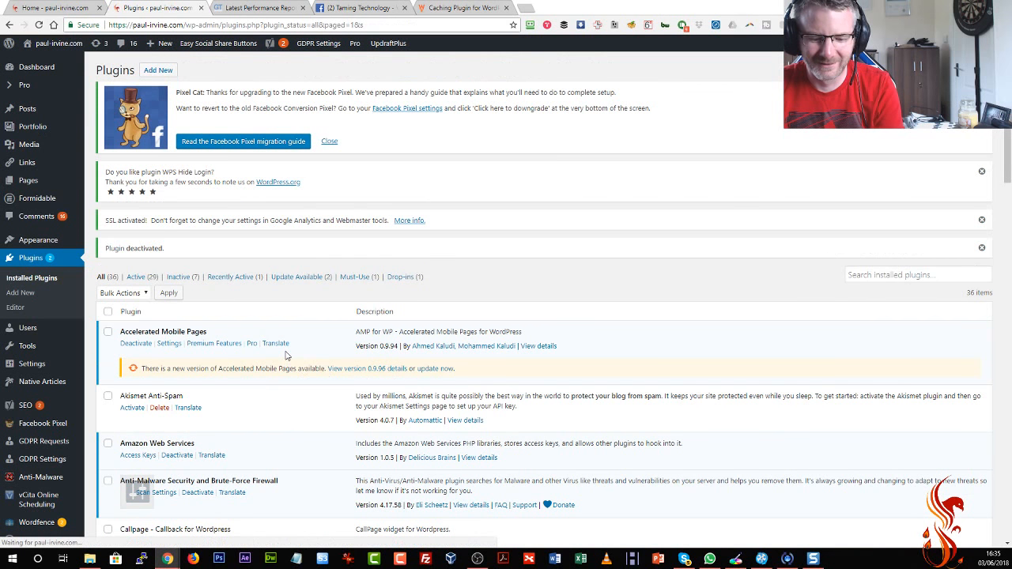
Open the plugin upload form on the Add Plugins page, and dismiss its file picker without choosing a file
scroll(363, 364, "down", 2)
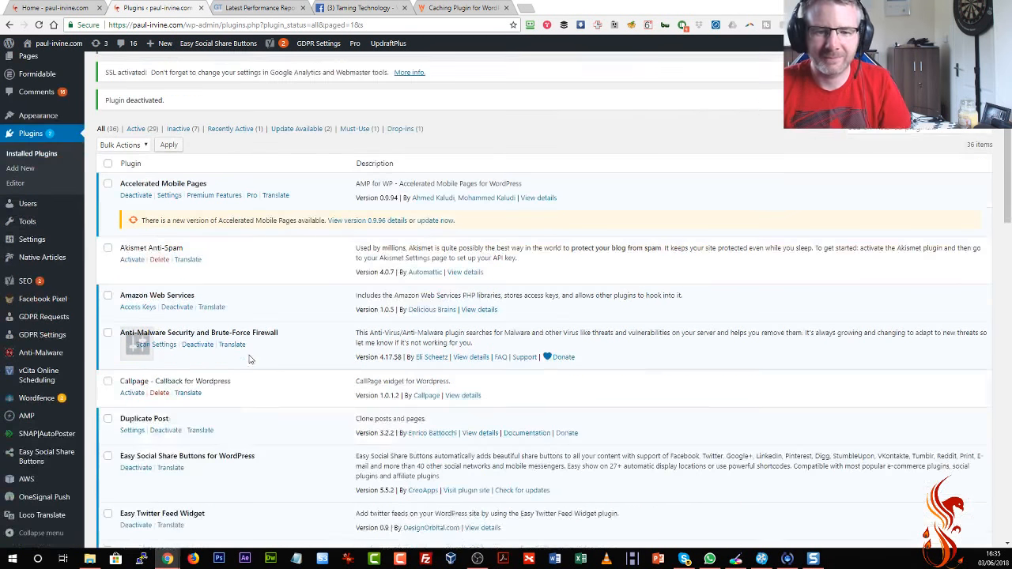
scroll(248, 356, "up", 2)
left_click(158, 70)
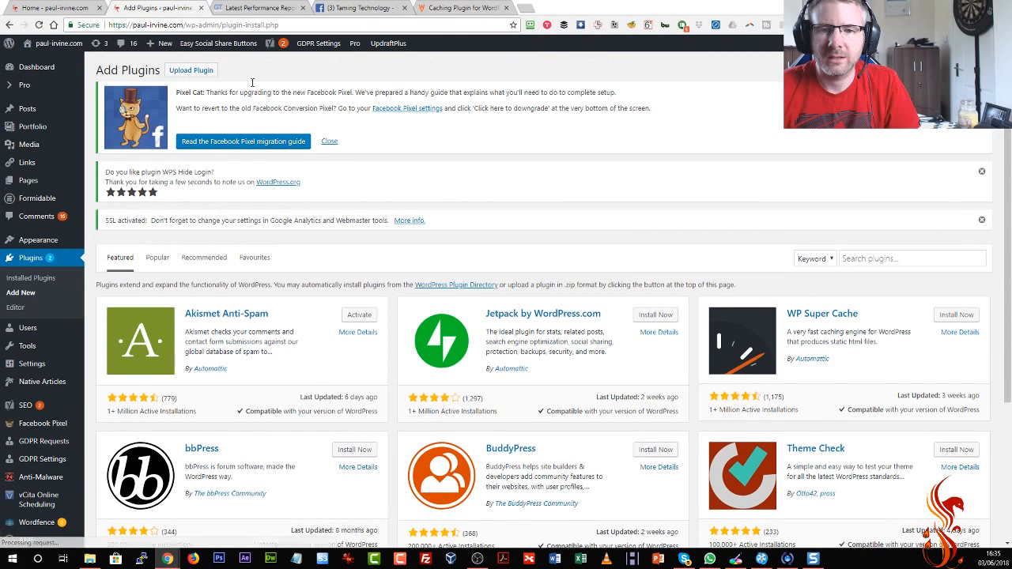
left_click(204, 72)
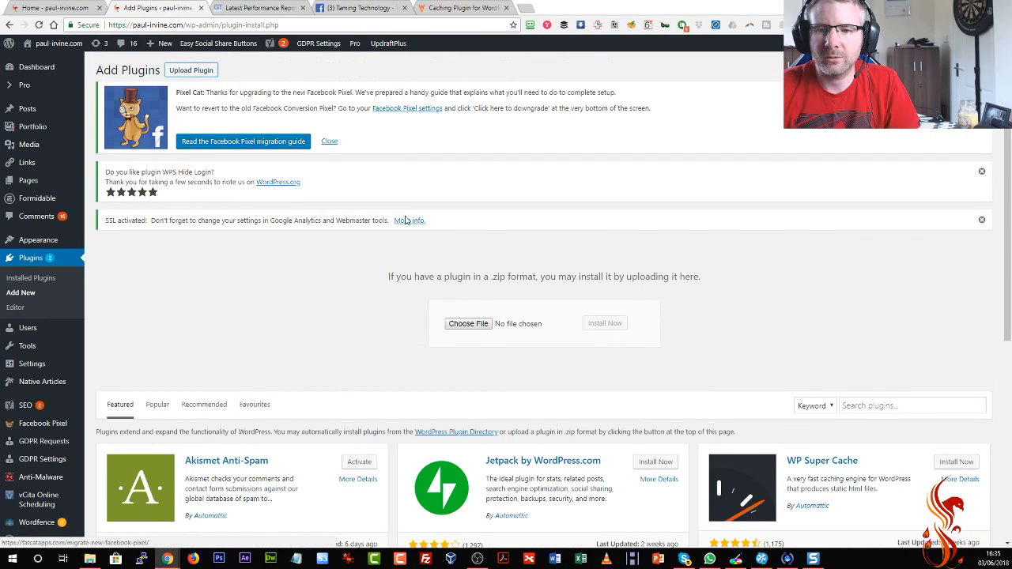
left_click(472, 325)
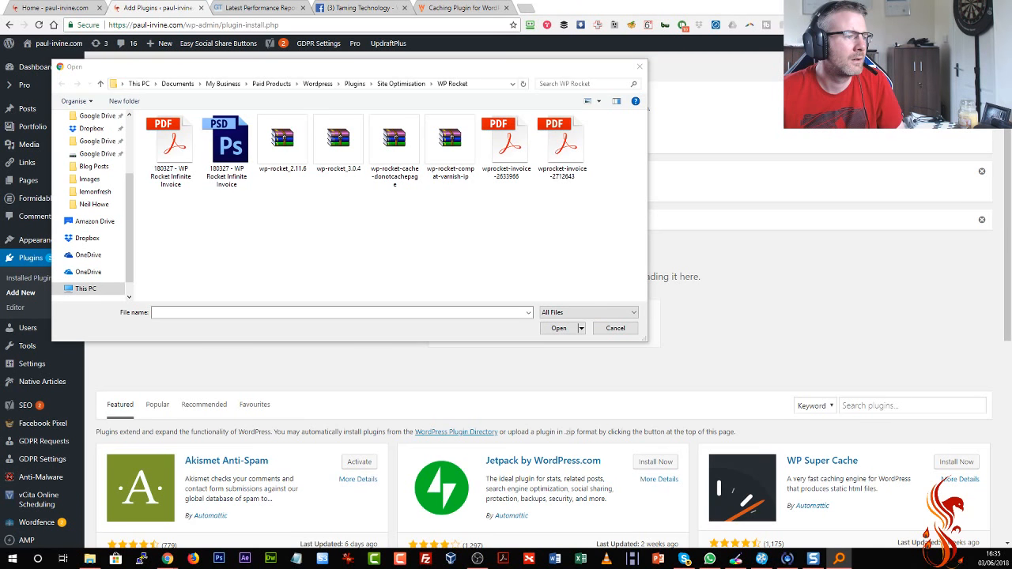
left_click(639, 68)
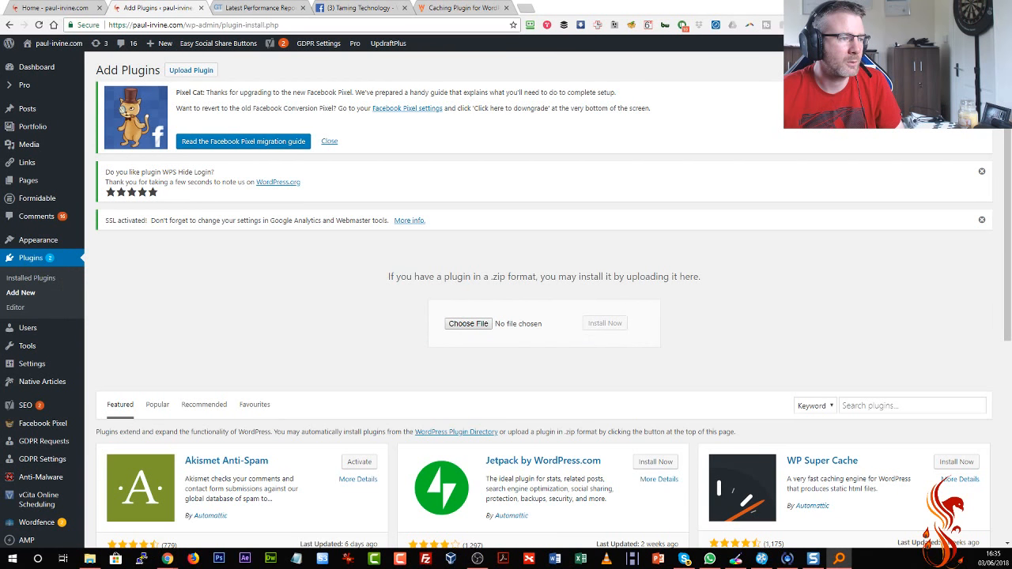
left_click_drag(0, 269, 602, 325)
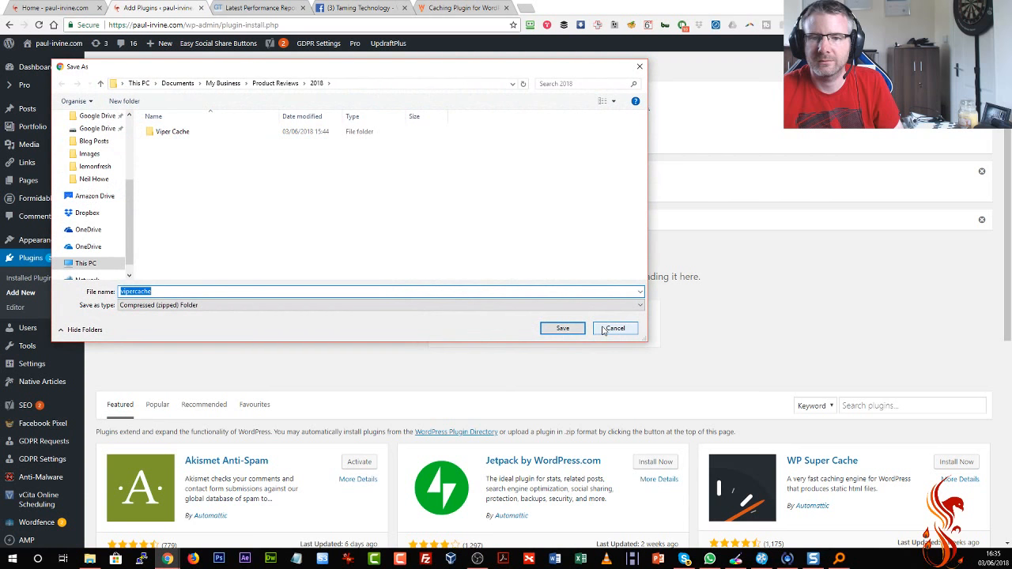
double_click(189, 131)
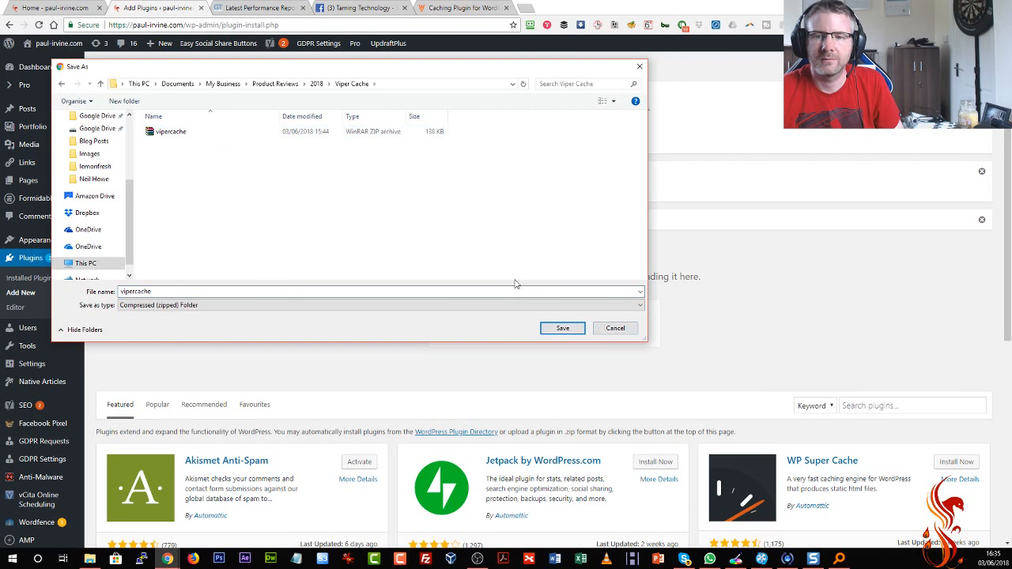
left_click(614, 328)
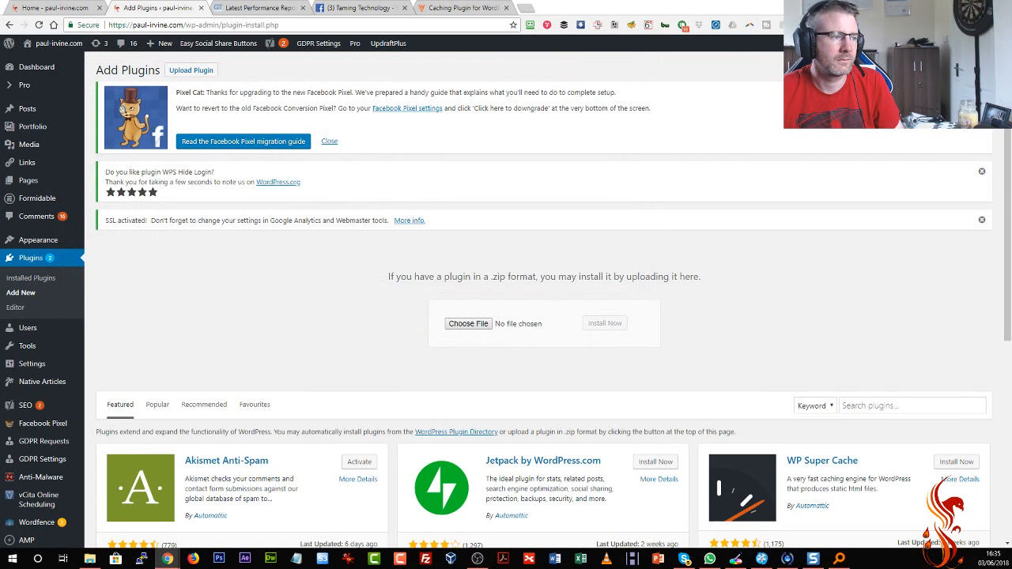
Open the plugin upload's file picker and go to the pasted vipercache path under Product Reviews, 2018, Viper Cache
left_click(468, 323)
left_click(496, 84)
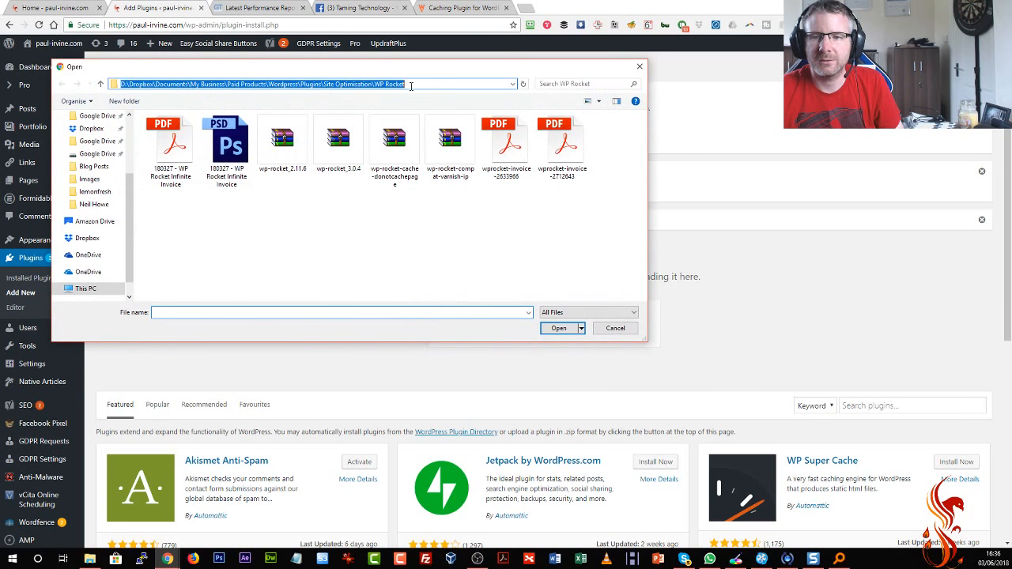
right_click(328, 84)
left_click(355, 132)
left_click(523, 84)
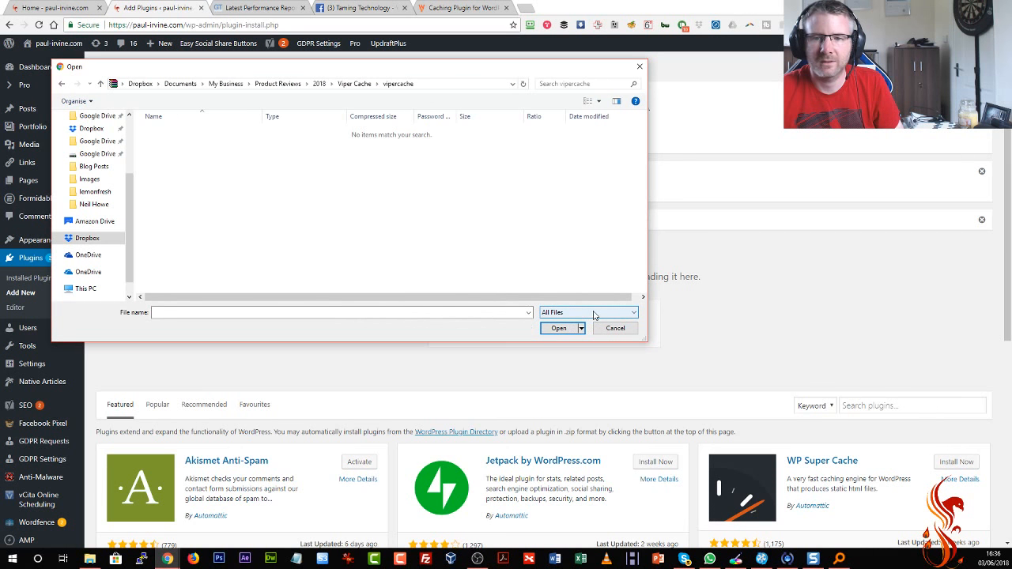
Try to list every file inside the vipercache archive with the file name filter *.*
key("alt+Tab")
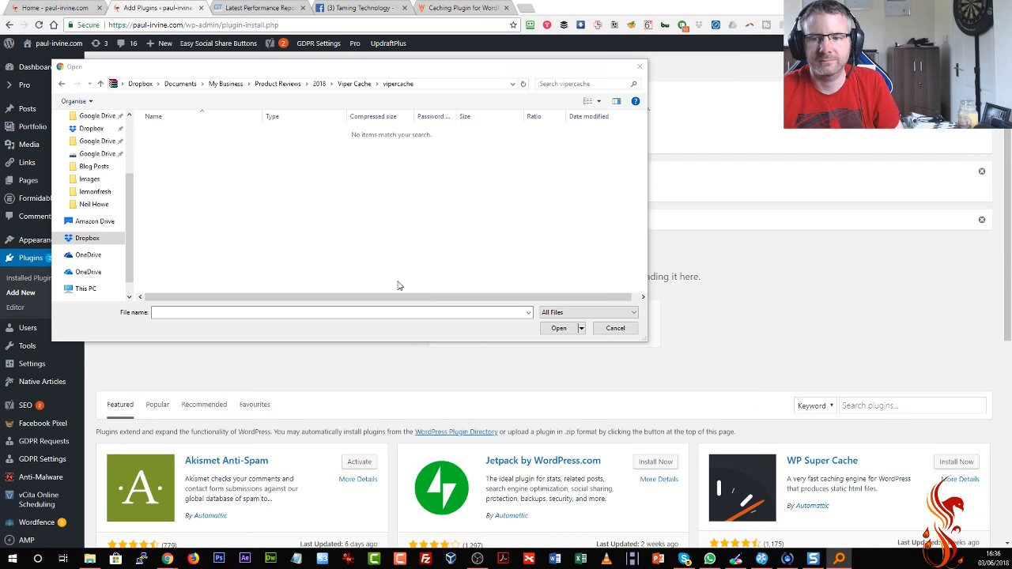
left_click(513, 312)
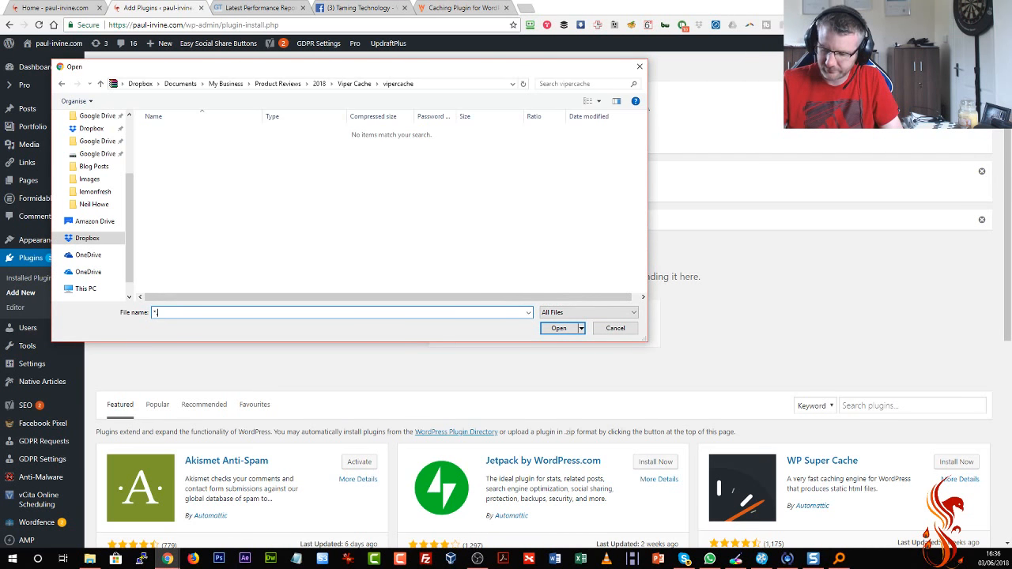
type("*.*")
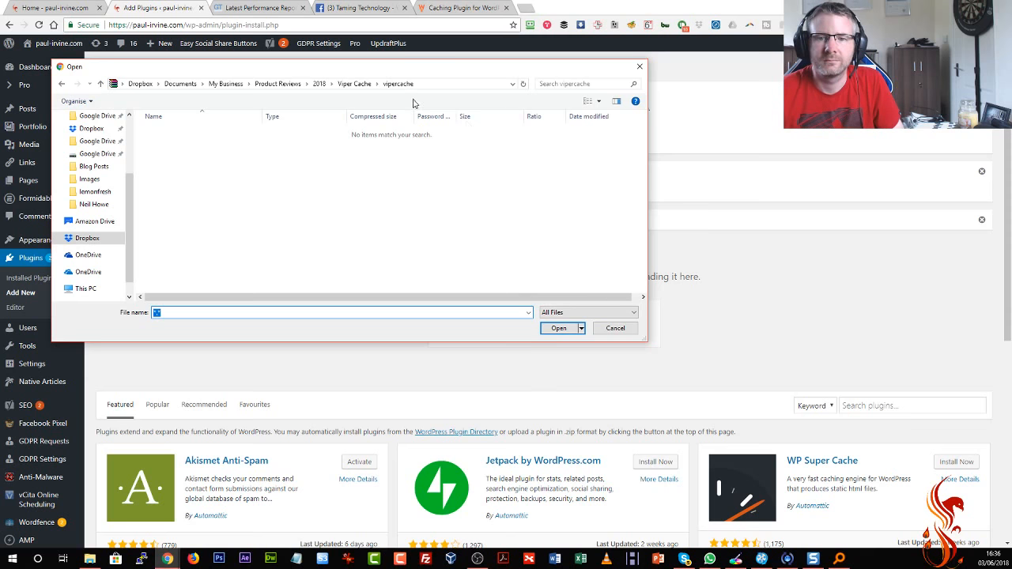
key("Return")
Install the plugin from the vipercache archive in the Viper Cache folder, and activate it
left_click(356, 84)
left_click(175, 132)
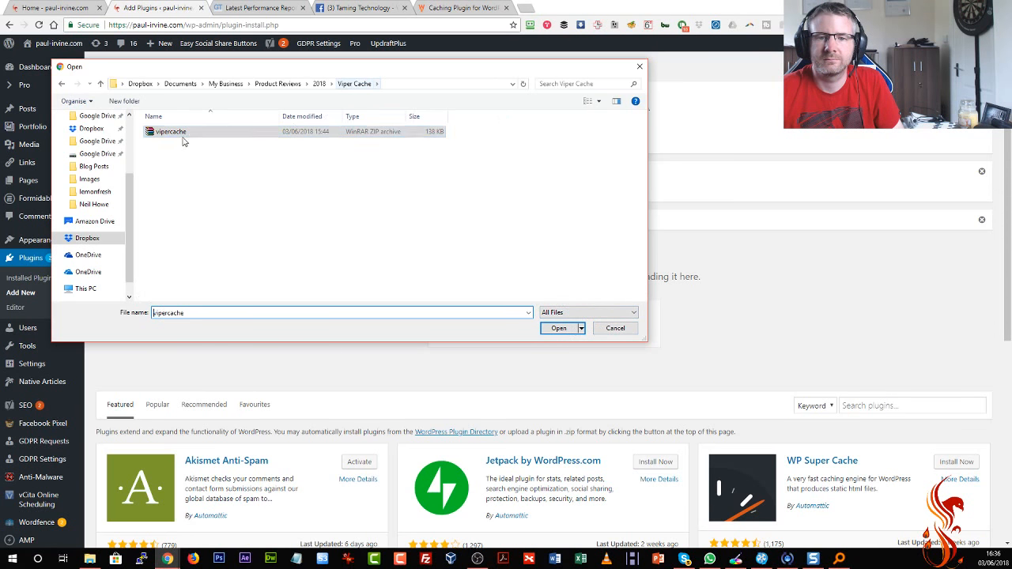
double_click(176, 132)
left_click(604, 324)
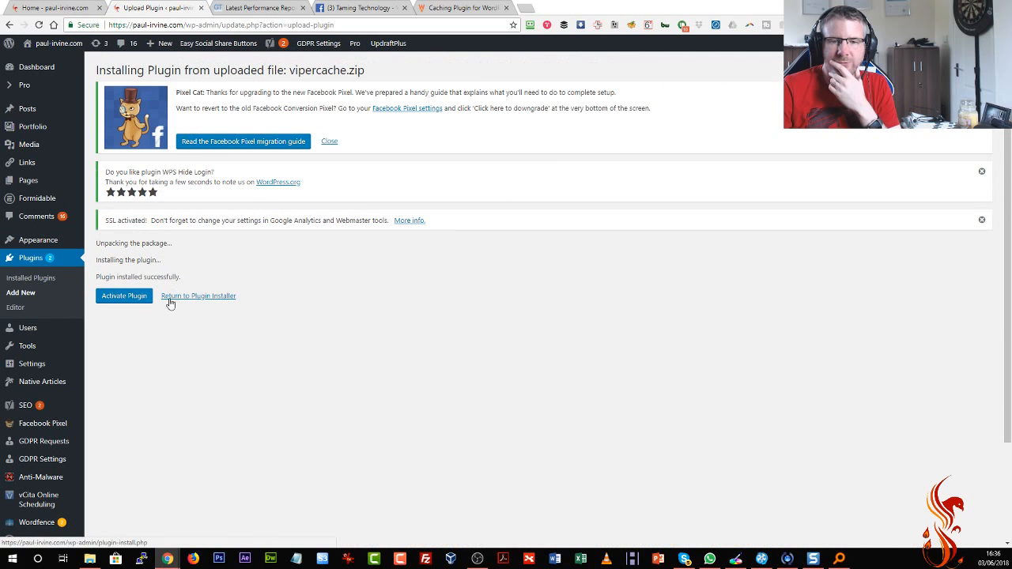
left_click(122, 298)
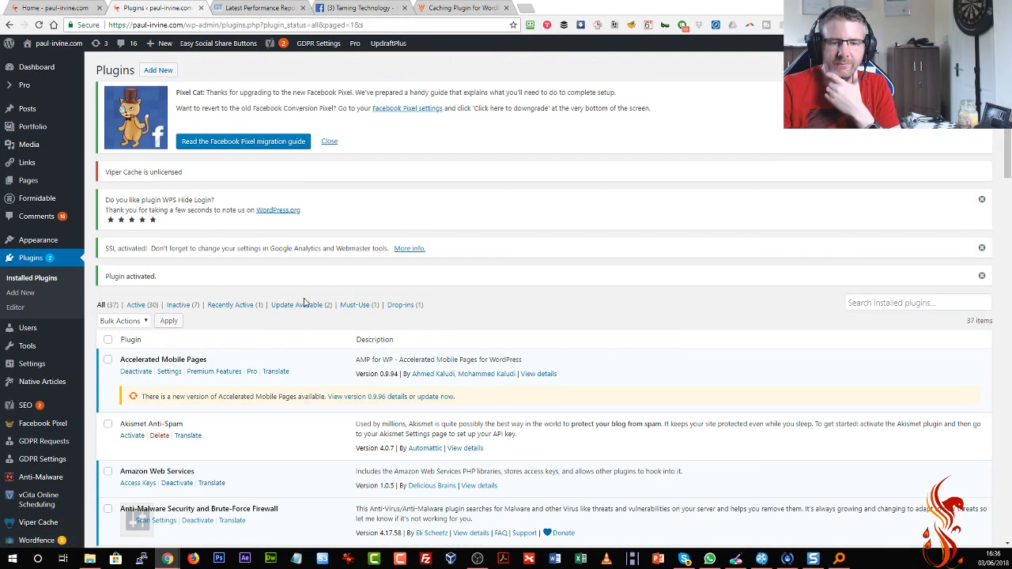
Check the ViperCache entry in the installed plugins list, and open the Viper Cache settings page
scroll(303, 302, "down", 10)
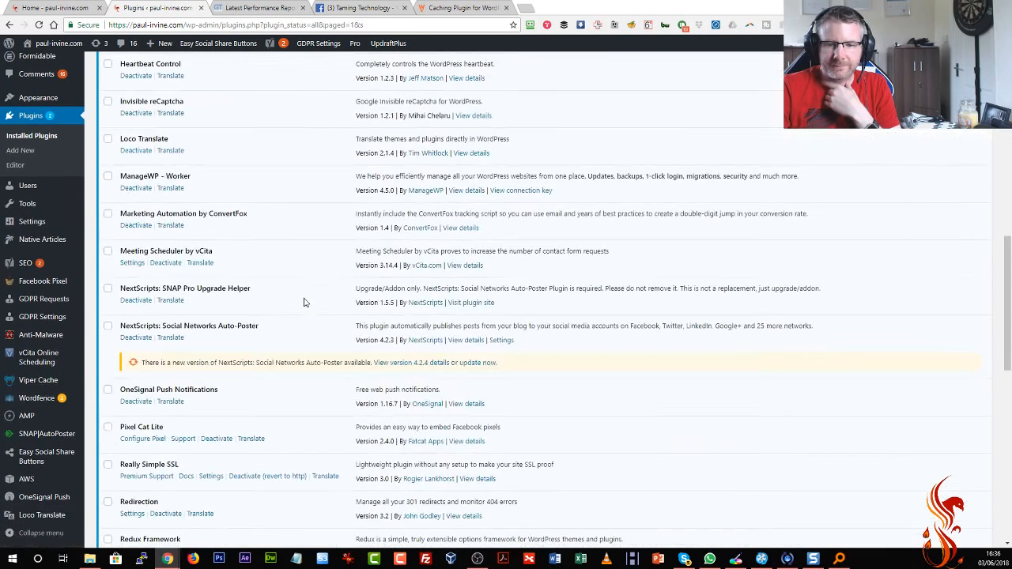
scroll(303, 303, "down", 10)
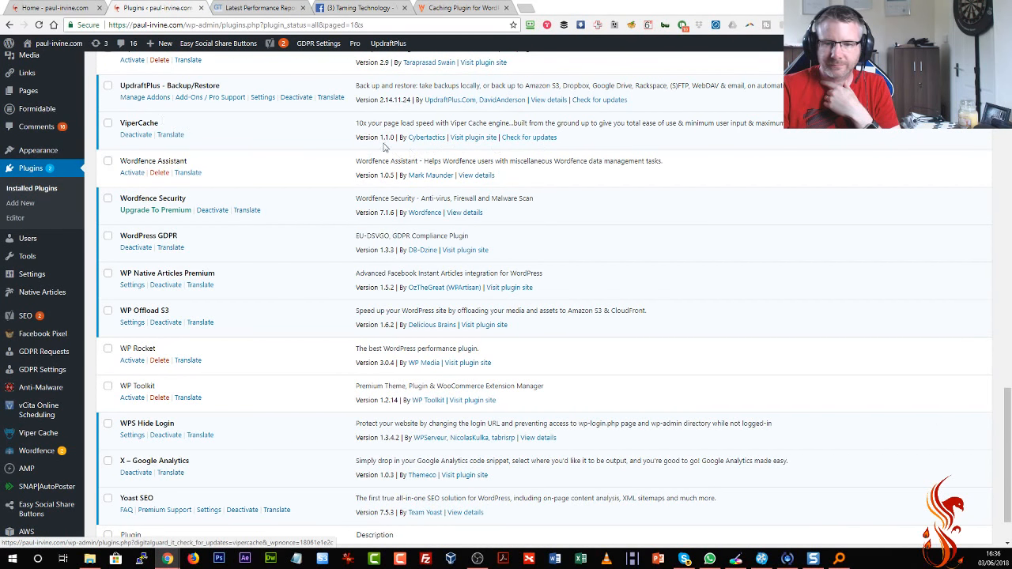
scroll(57, 314, "down", 1)
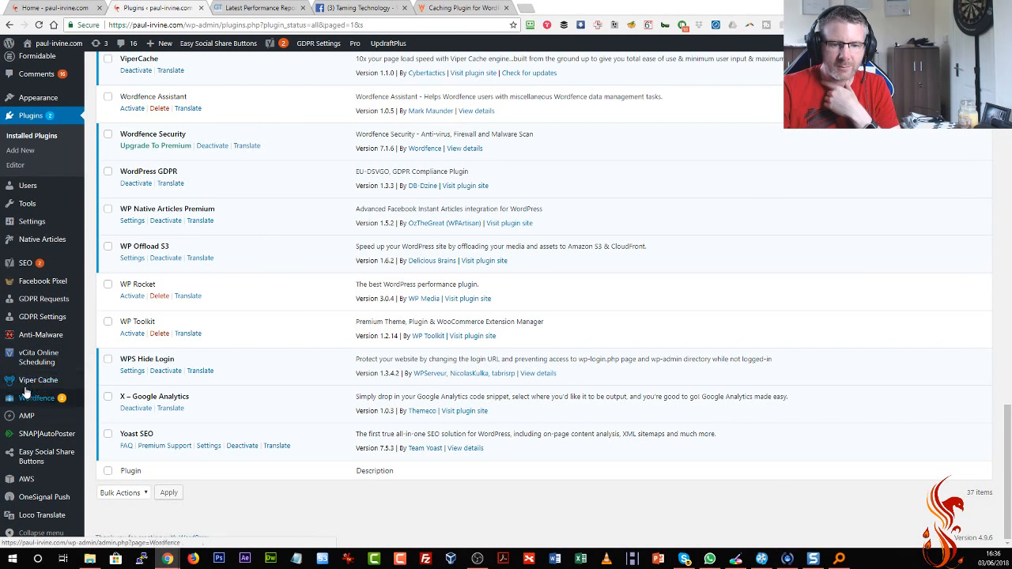
left_click(12, 383)
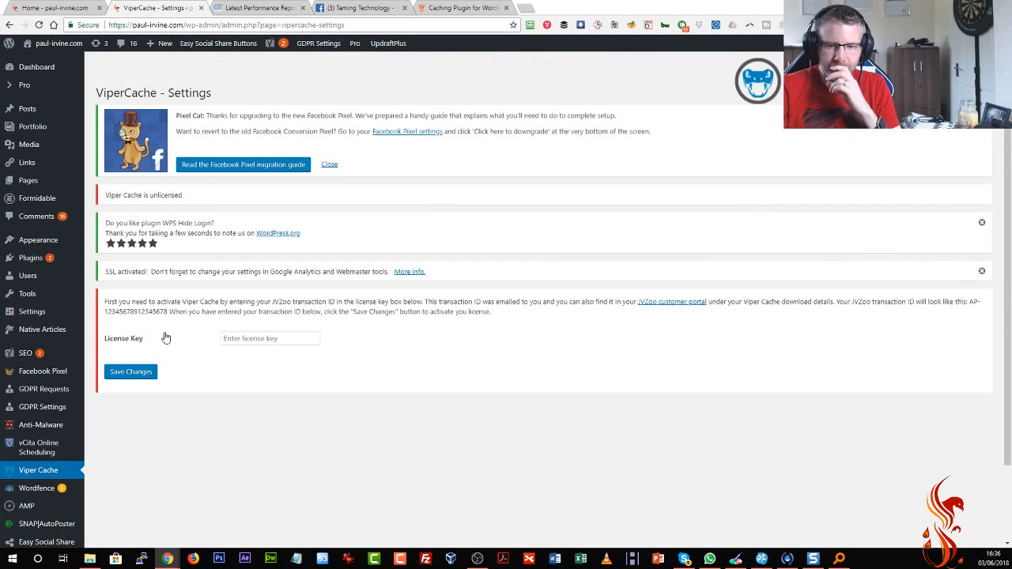
Try to license Viper Cache by entering the license key and saving the changes
left_click(291, 340)
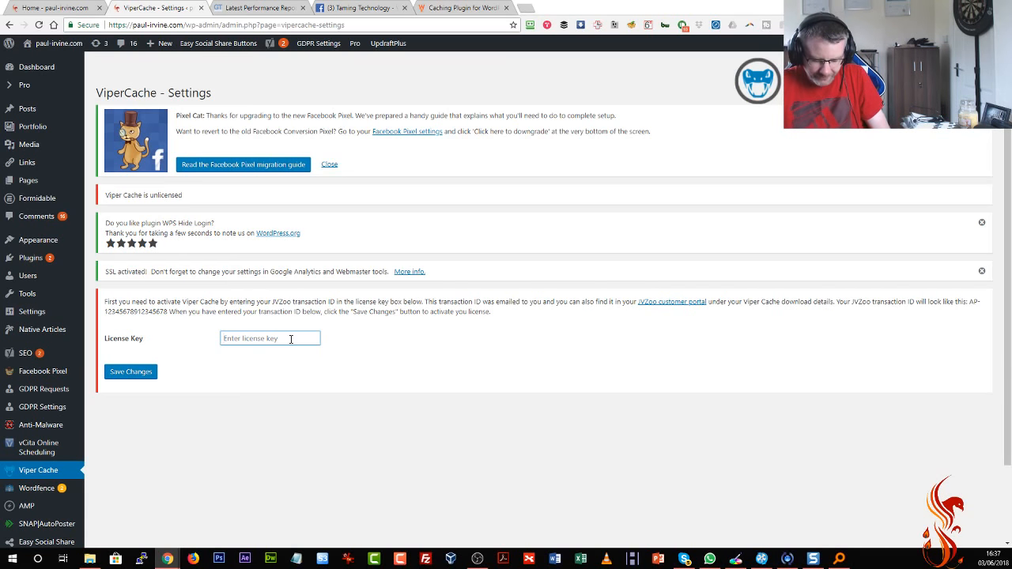
type("••••••••••••")
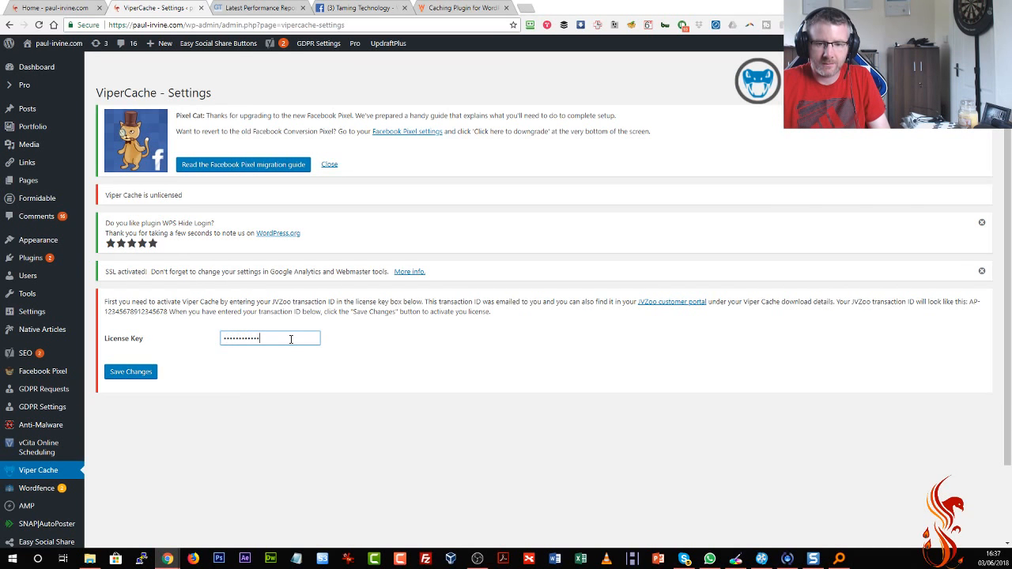
key("ctrl+a")
type("•••••••••••")
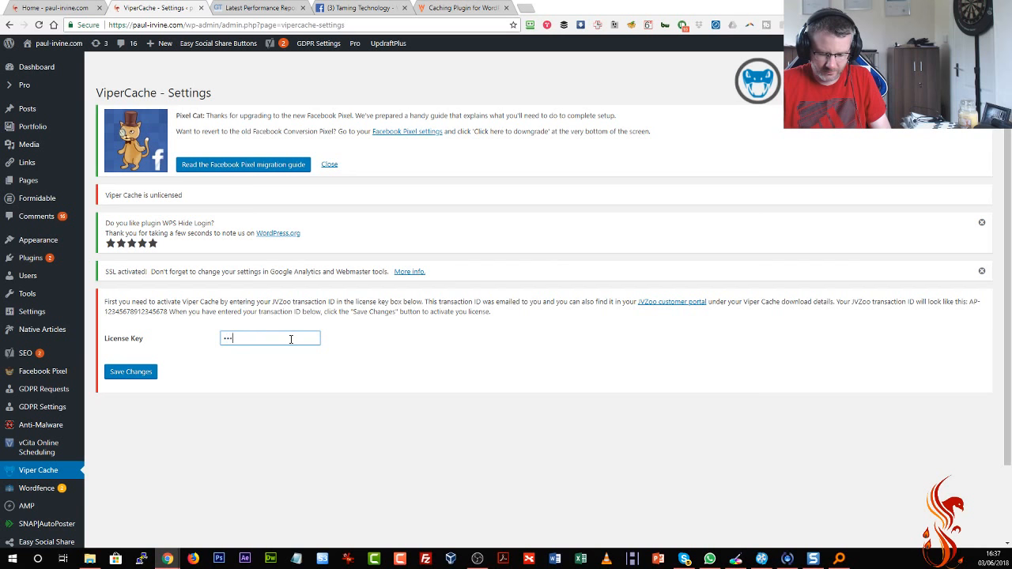
type("••••••••••")
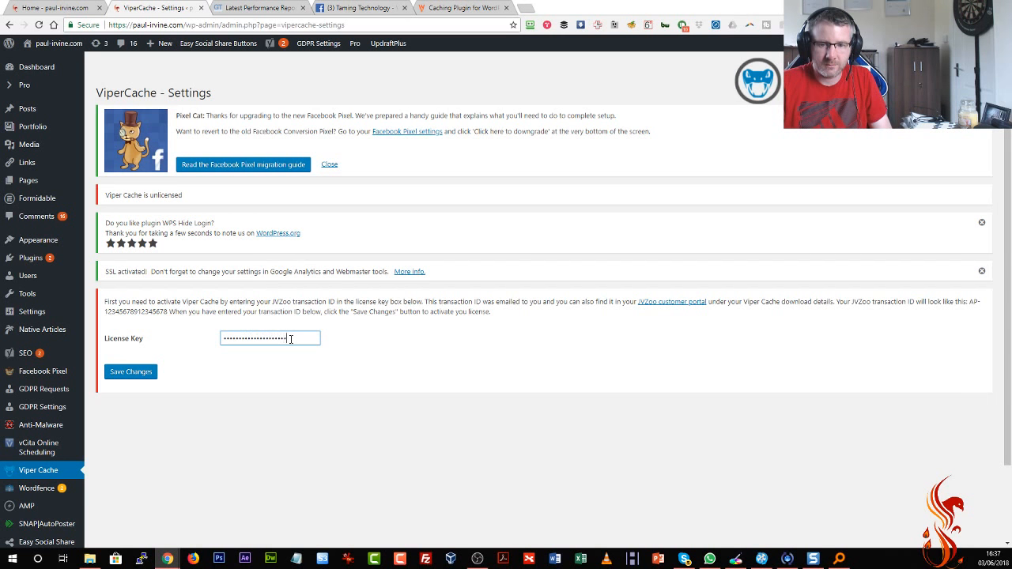
key("ctrl+a")
type("•••••")
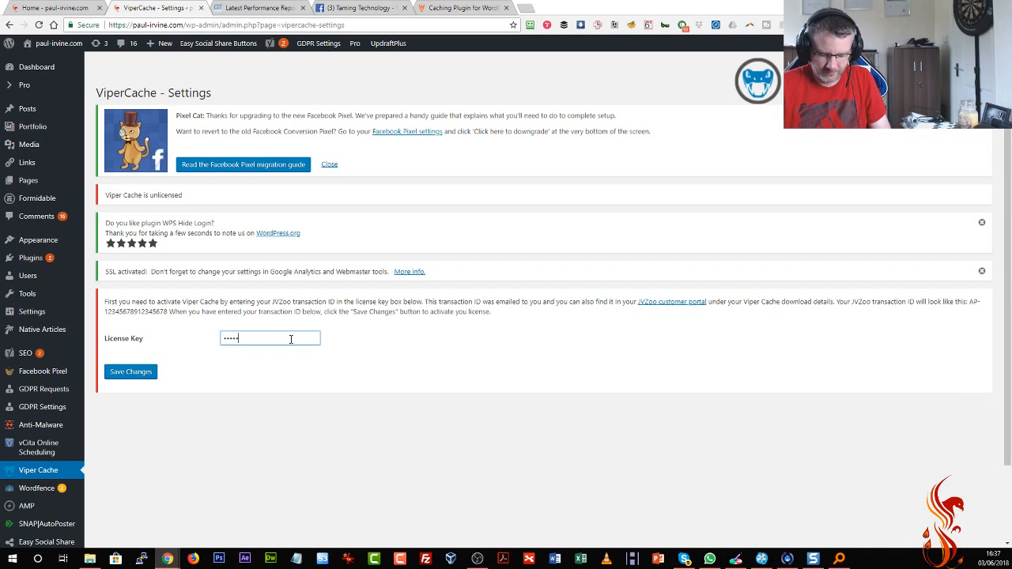
type("••••••••••••••")
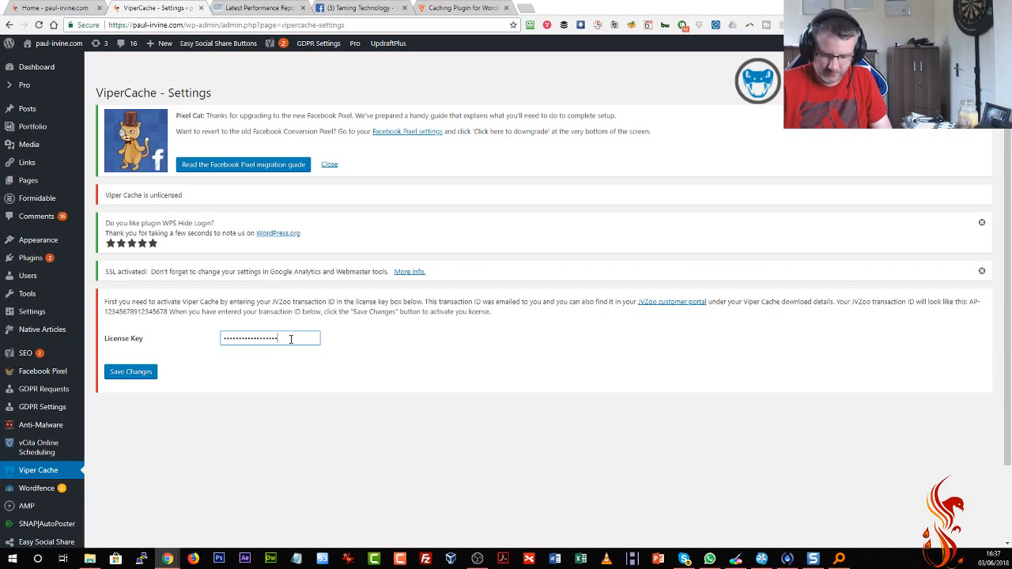
left_click(125, 374)
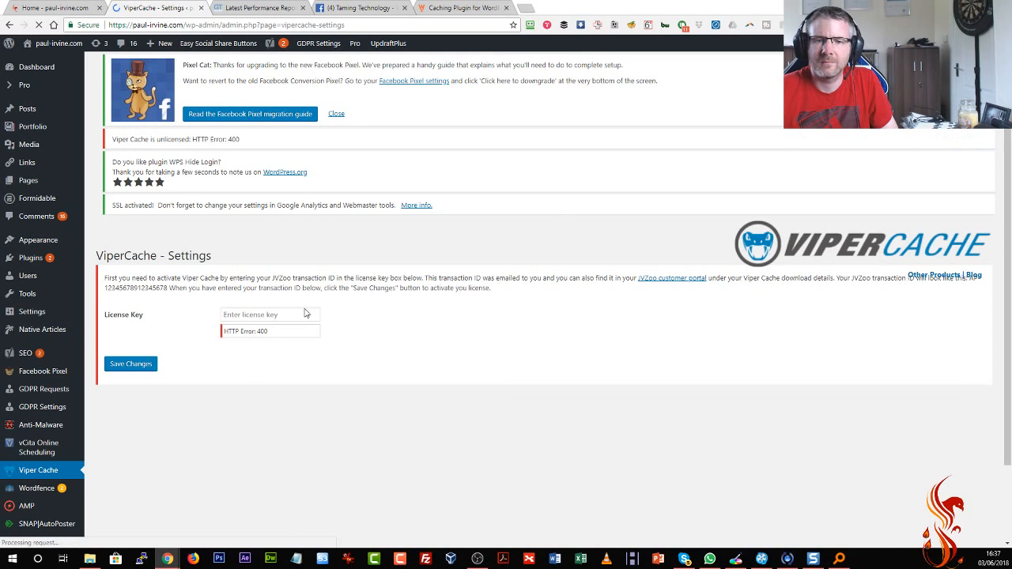
Paste the license key into Viper Cache's License Key field and save the changes
left_click(286, 338)
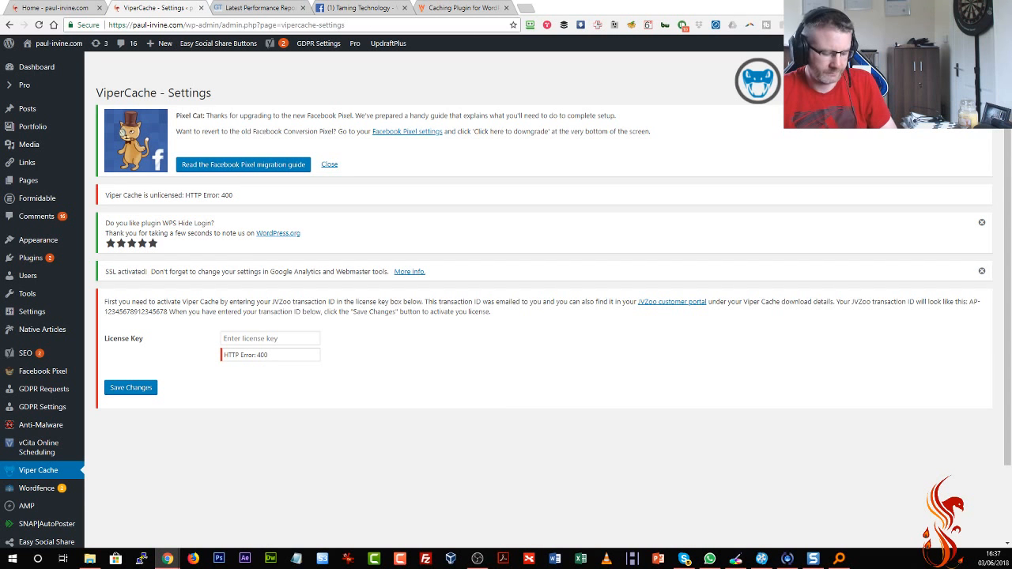
left_click(286, 340)
key("ctrl+v")
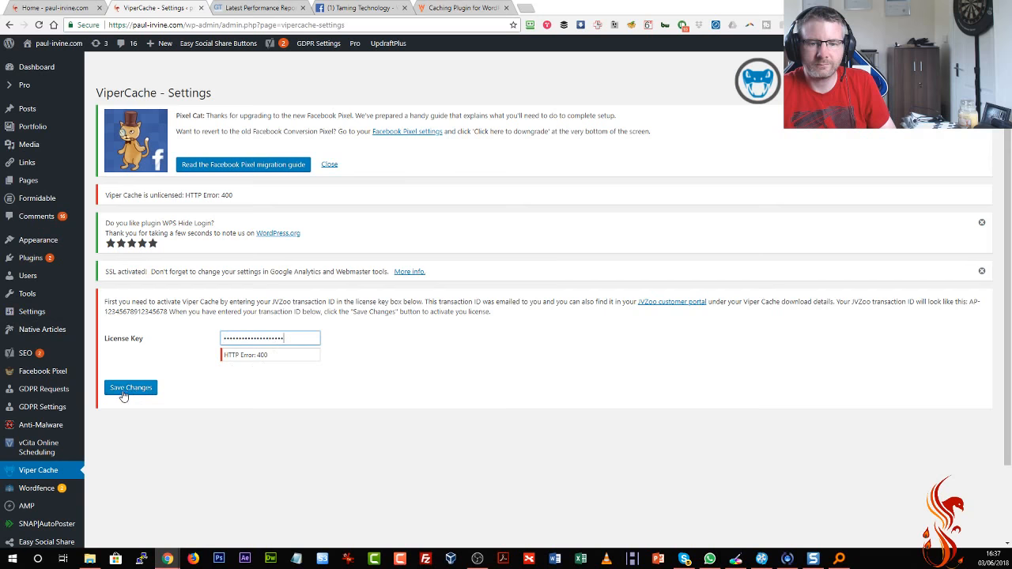
left_click(122, 389)
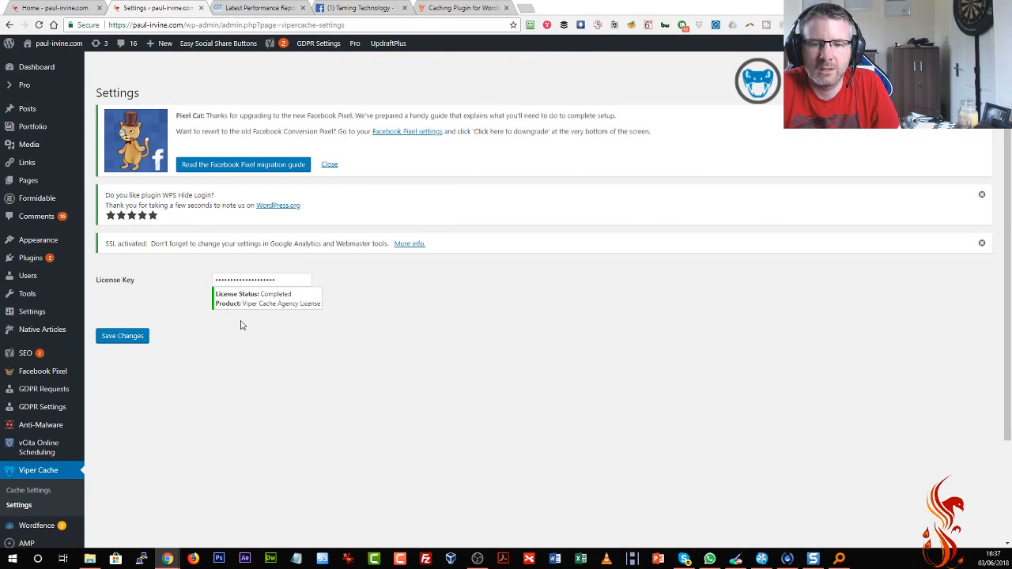
left_click(125, 337)
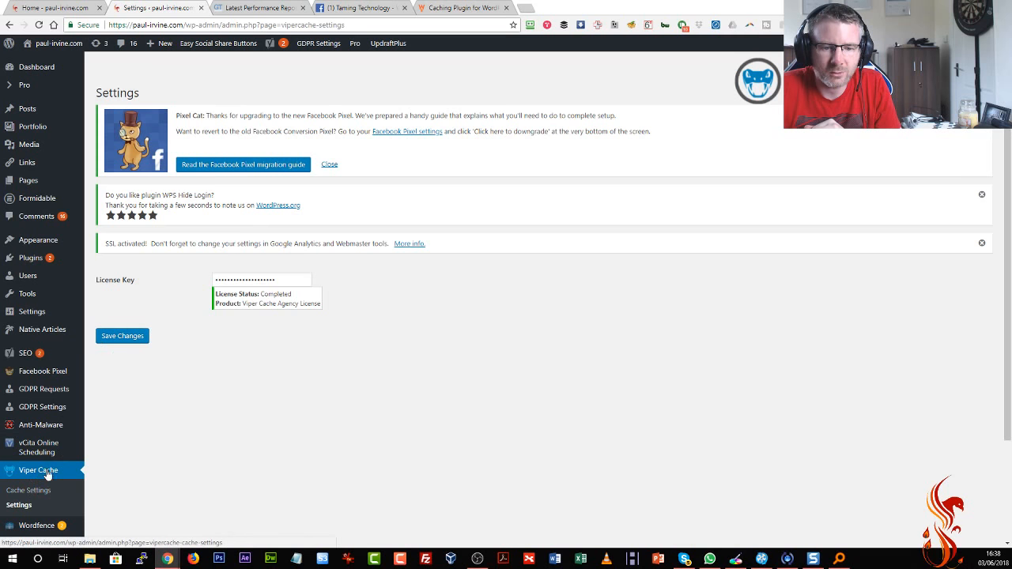
Open Viper Cache's Cache Settings, and review its caching options, cache statistics and notes on clearing the cache
scroll(45, 470, "down", 2)
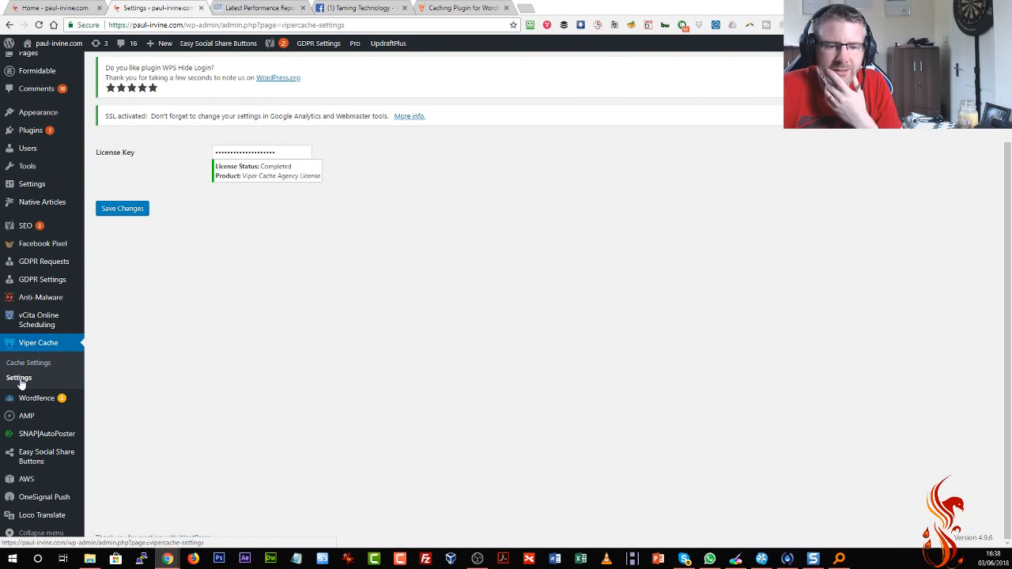
left_click(22, 377)
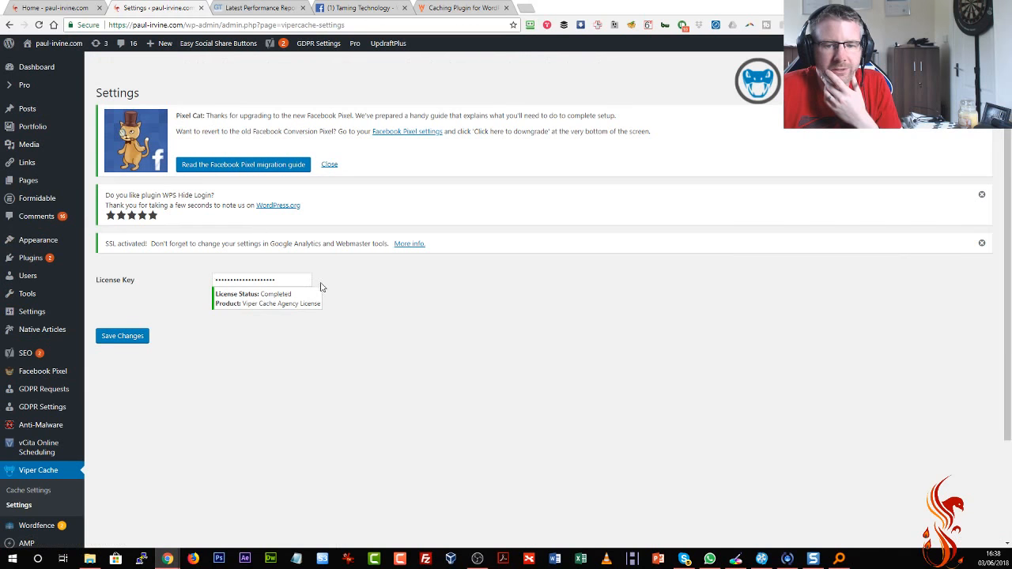
scroll(38, 361, "down", 2)
left_click(38, 366)
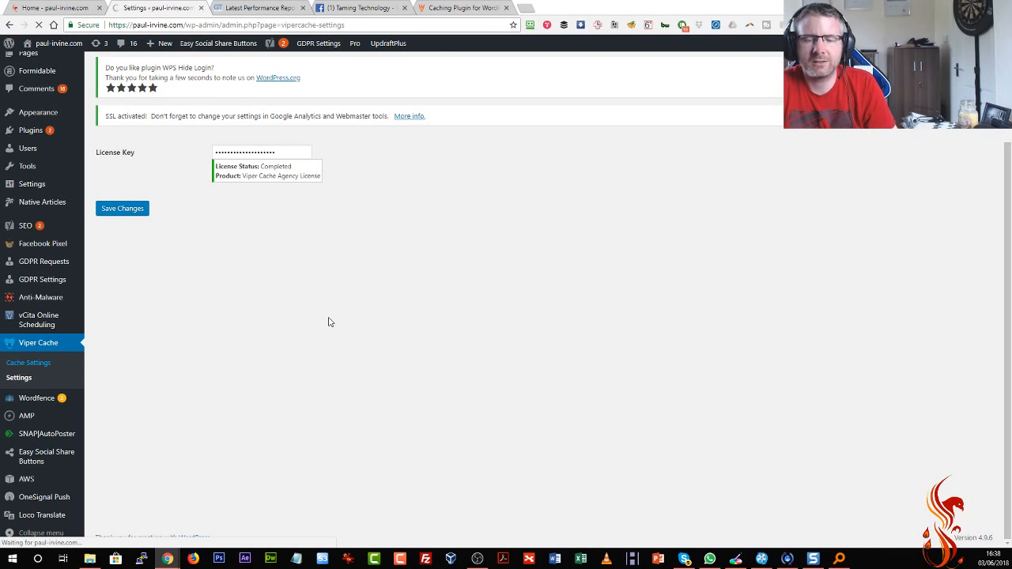
scroll(328, 321, "down", 2)
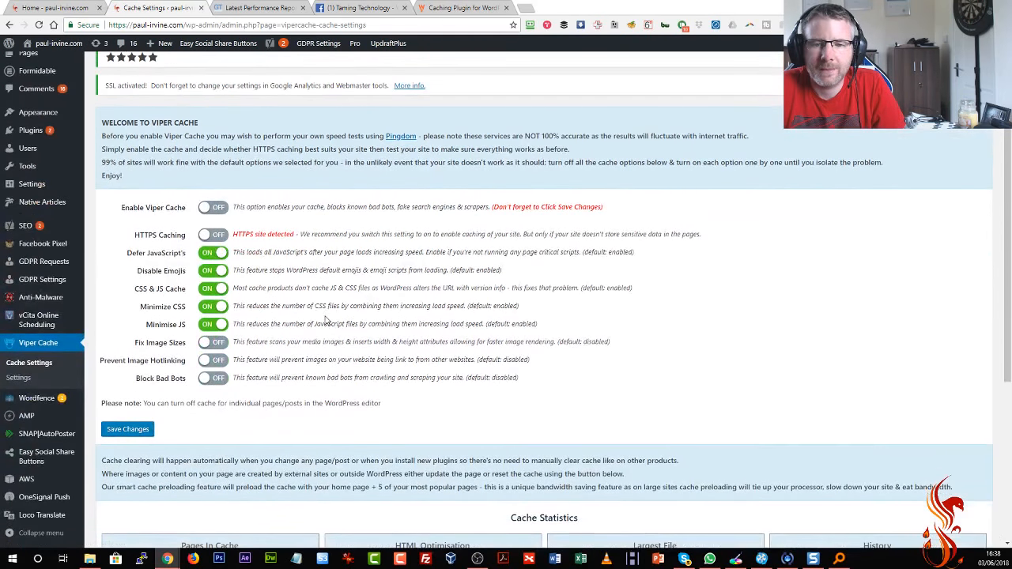
scroll(328, 321, "down", 1)
scroll(328, 321, "up", 2)
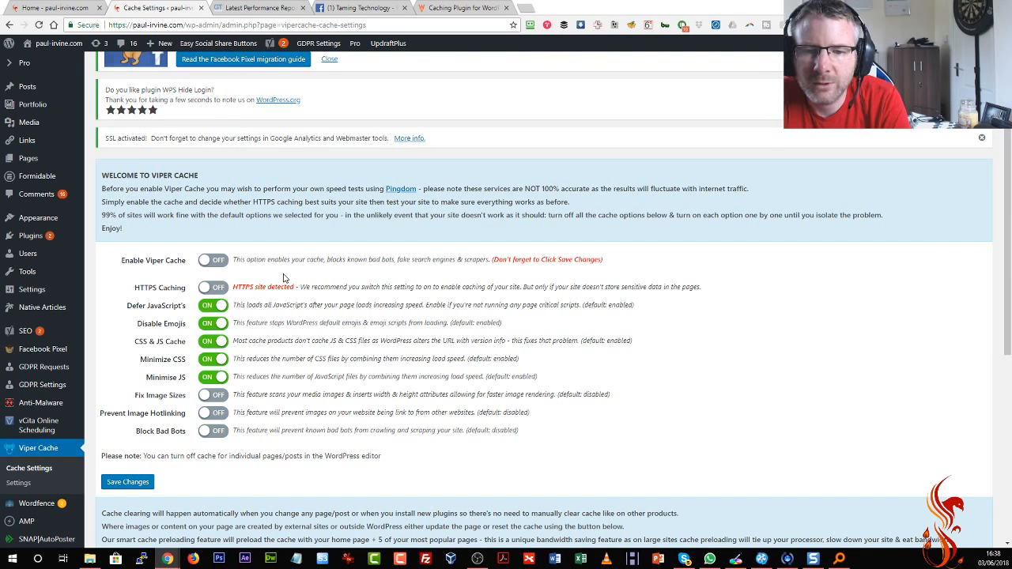
scroll(285, 281, "down", 5)
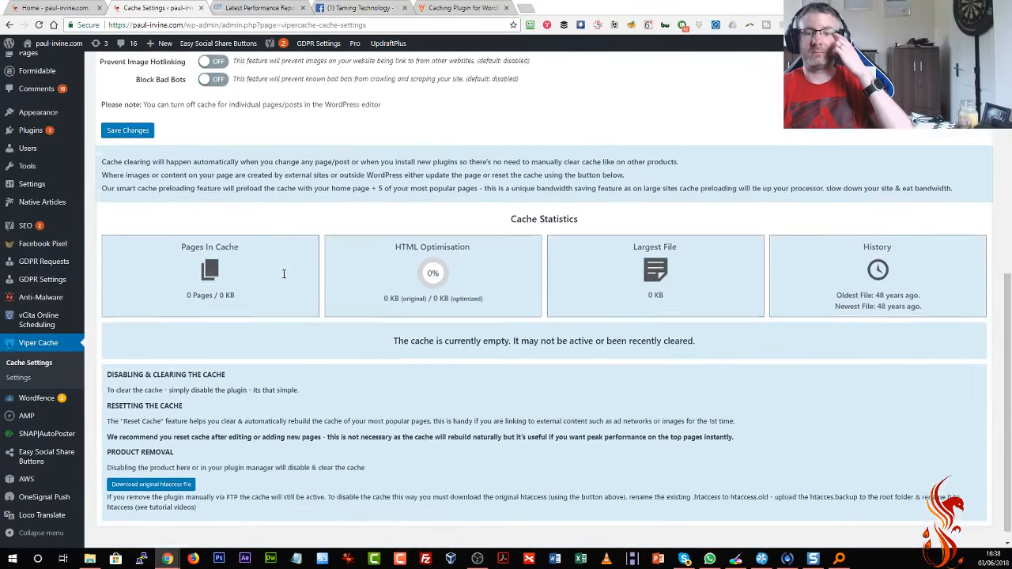
scroll(343, 366, "up", 3)
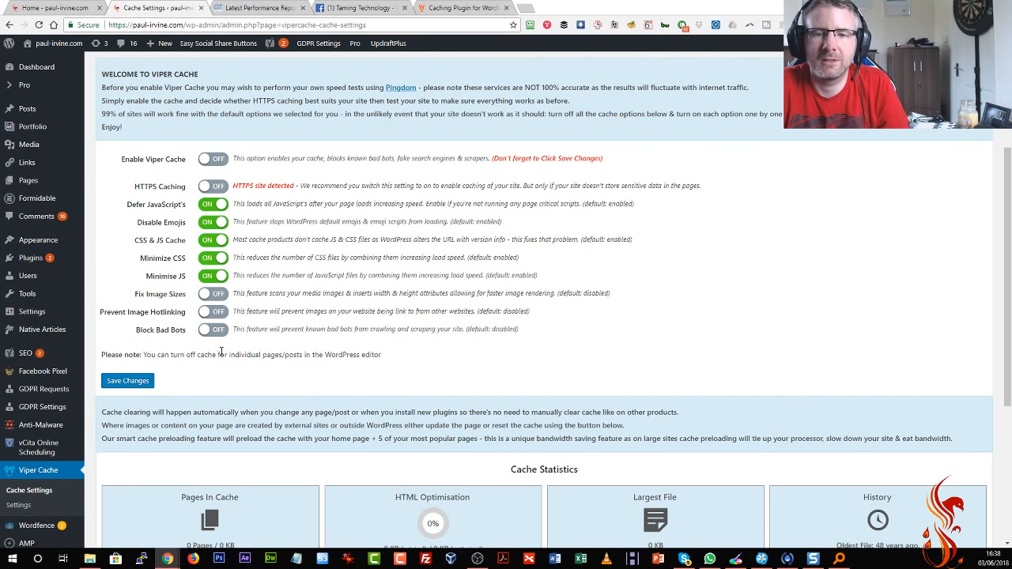
Switch on the Enable Viper Cache option in the Cache Settings
left_click(211, 161)
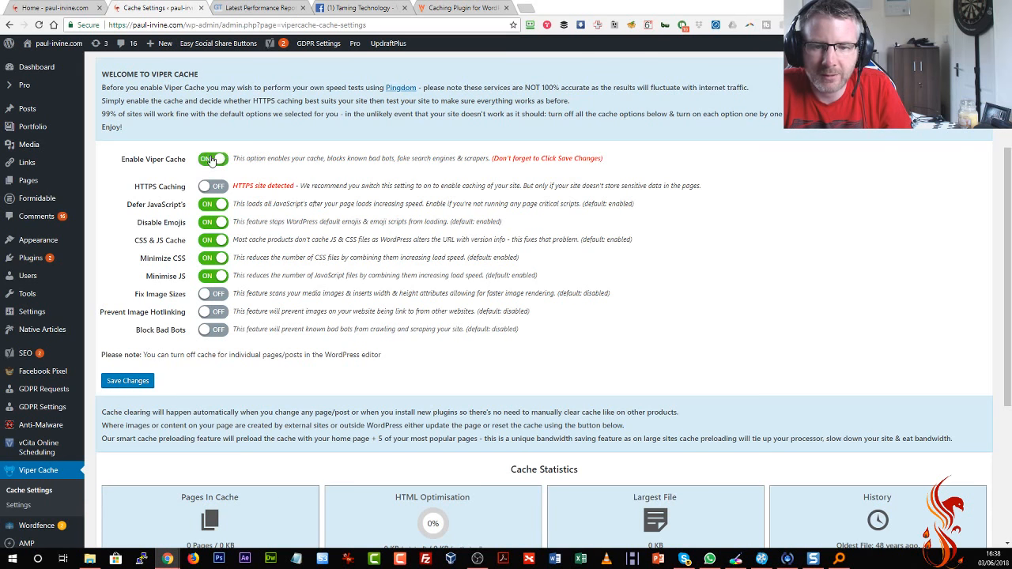
left_click_drag(134, 186, 181, 196)
left_click(181, 196)
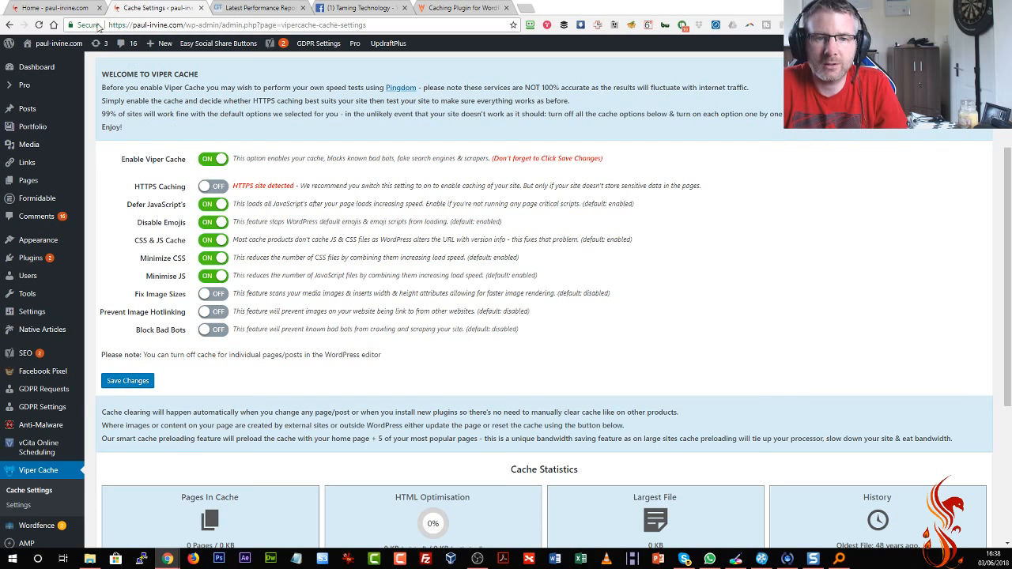
Switch on HTTPS Caching in Viper Cache's Cache Settings, and check the Disable Emojis and CSS & JS Cache options
left_click(213, 186)
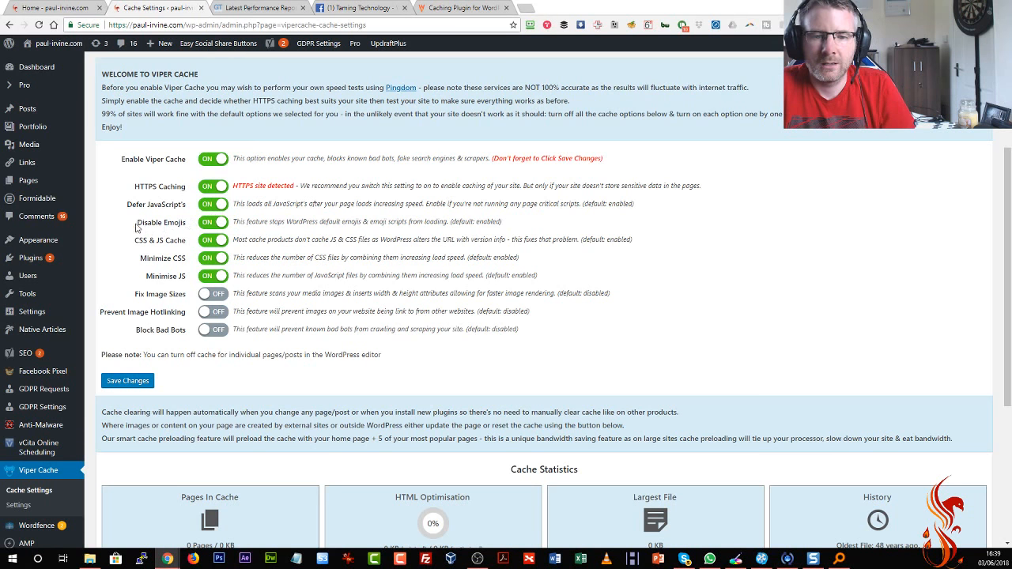
left_click_drag(138, 225, 185, 226)
left_click(185, 225)
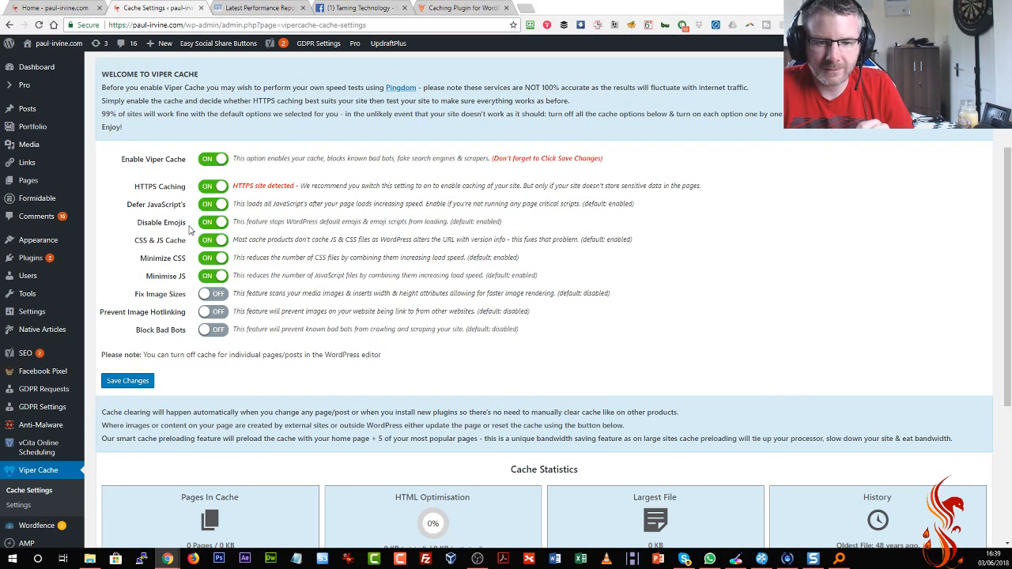
left_click_drag(134, 241, 186, 243)
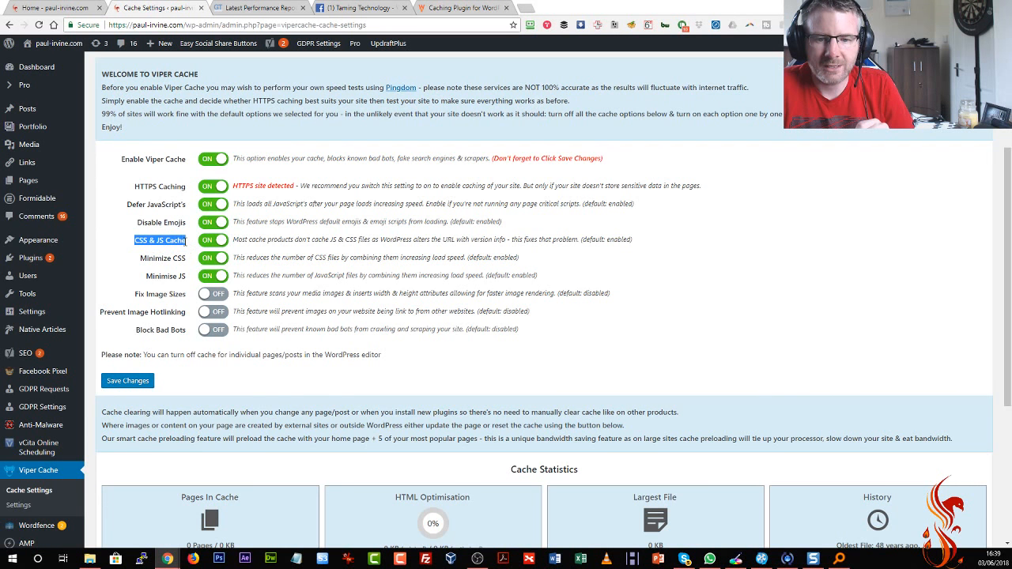
left_click(185, 244)
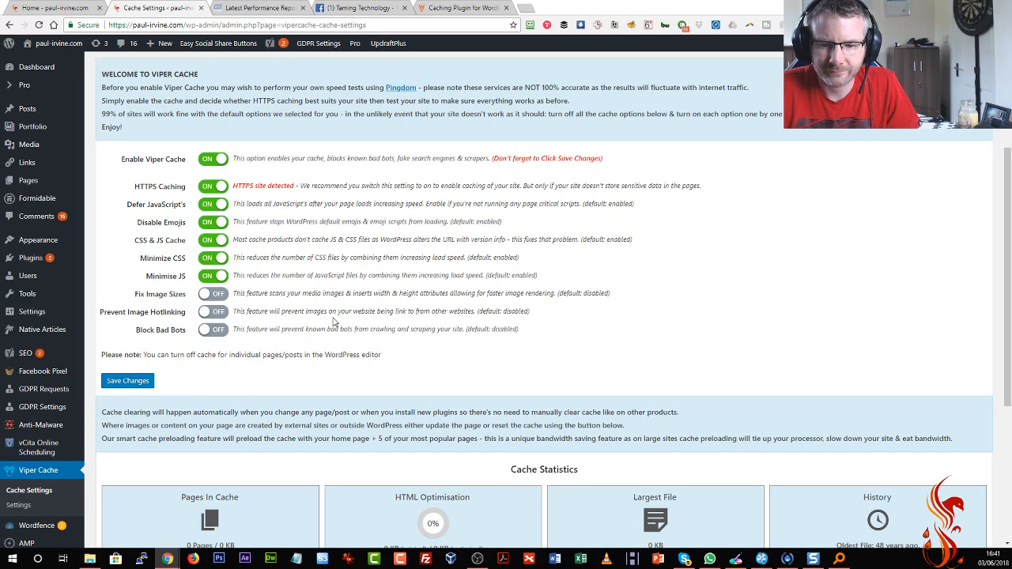
Review the remaining Viper Cache options and cache-clearing notes, and save the cache settings
scroll(332, 323, "down", 1)
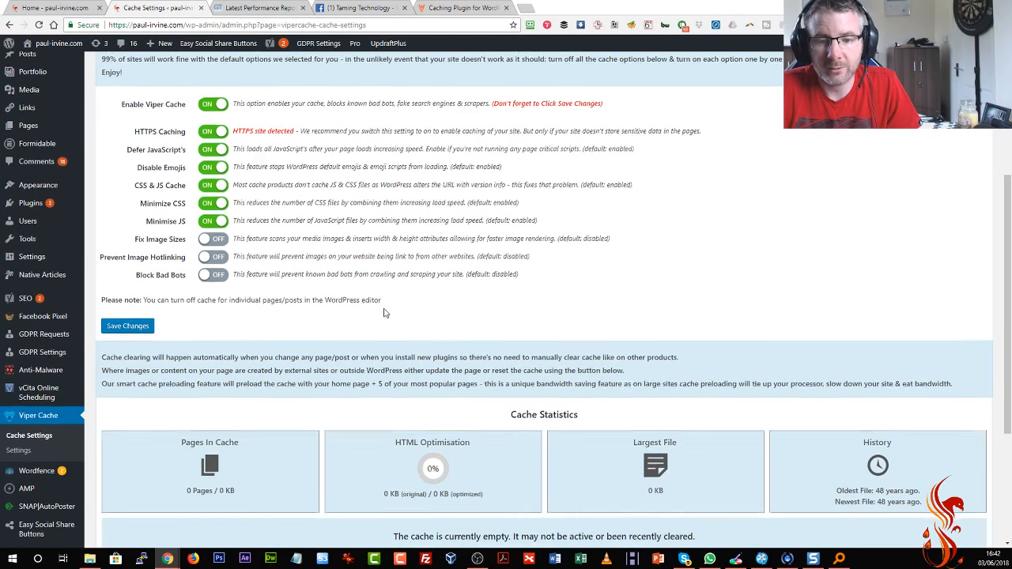
scroll(383, 313, "down", 1)
scroll(383, 313, "down", 2)
scroll(384, 313, "down", 1)
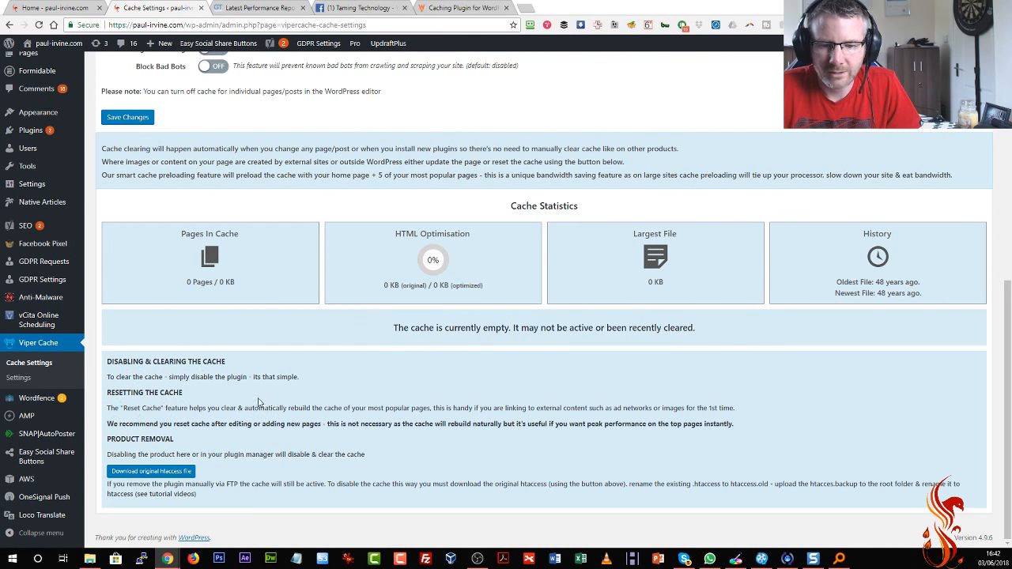
scroll(257, 402, "up", 5)
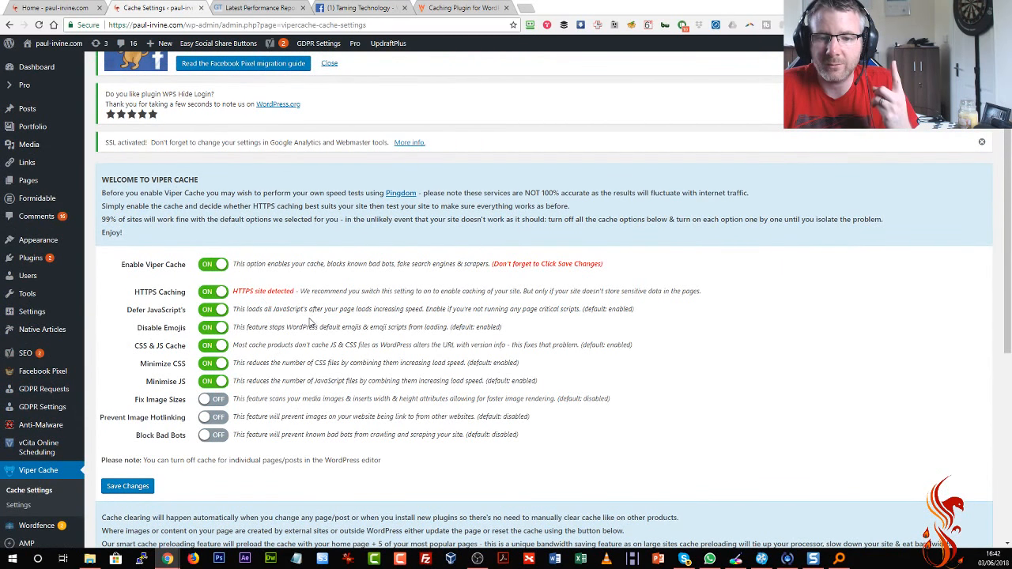
scroll(310, 321, "down", 1)
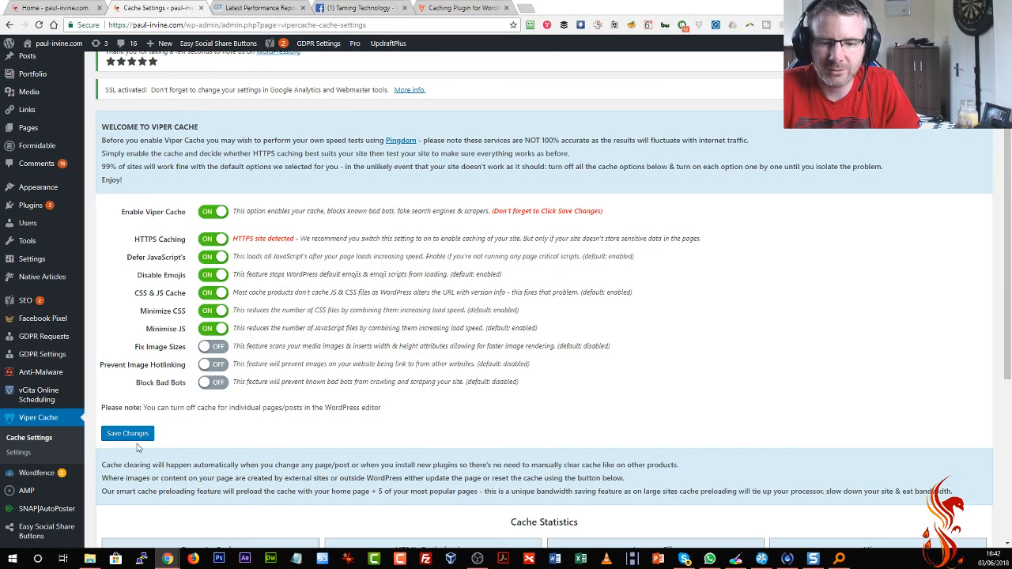
left_click(133, 434)
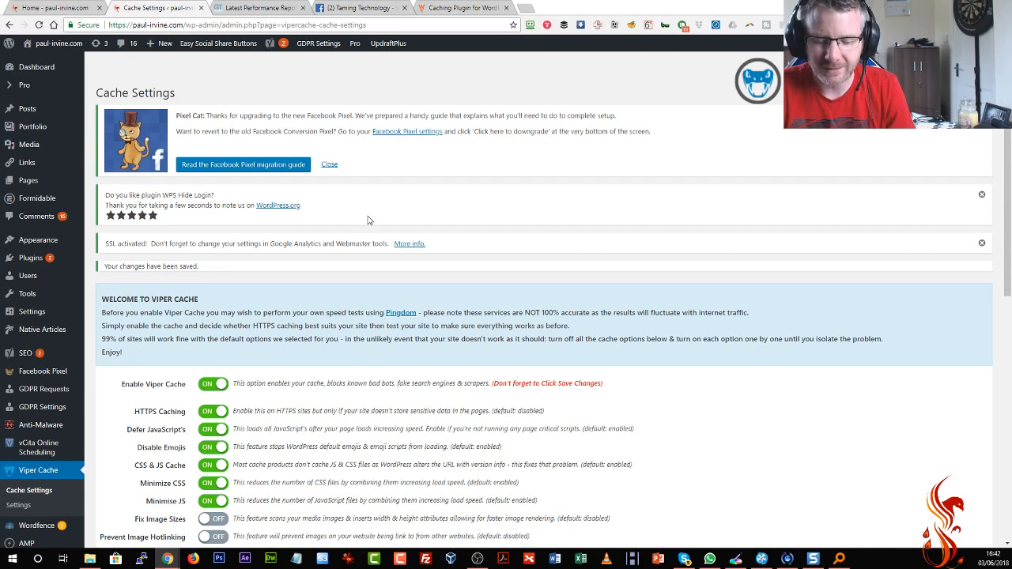
scroll(383, 89, "down", 3)
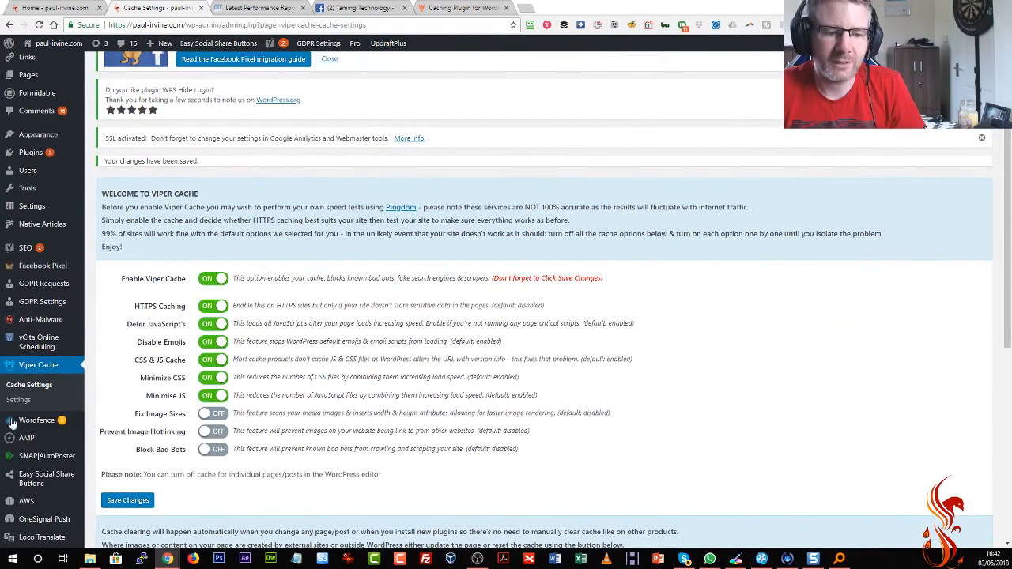
Switch to the GTmetrix performance report and retest the site twice with Viper Cache enabled
left_click(273, 9)
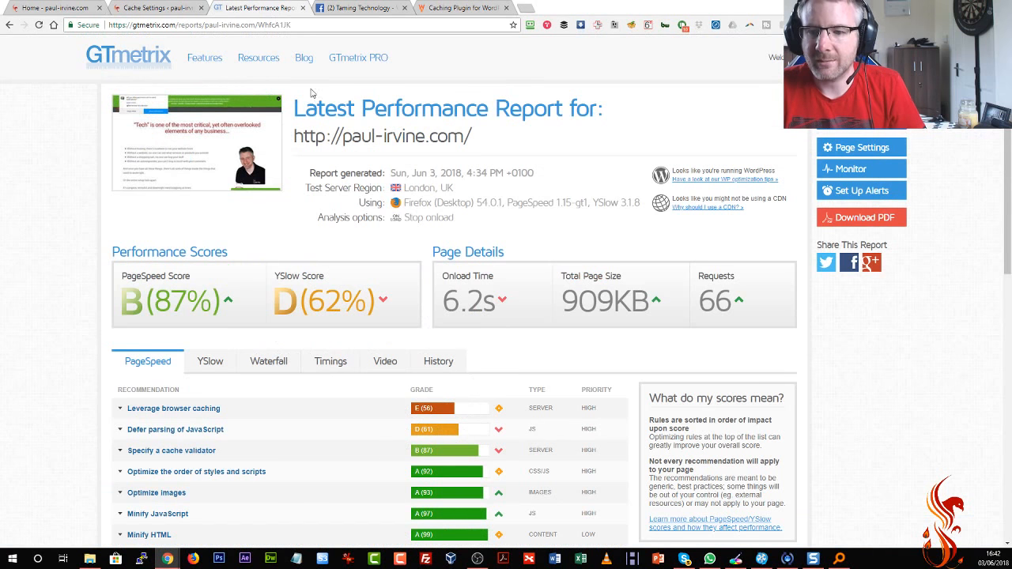
key("F5")
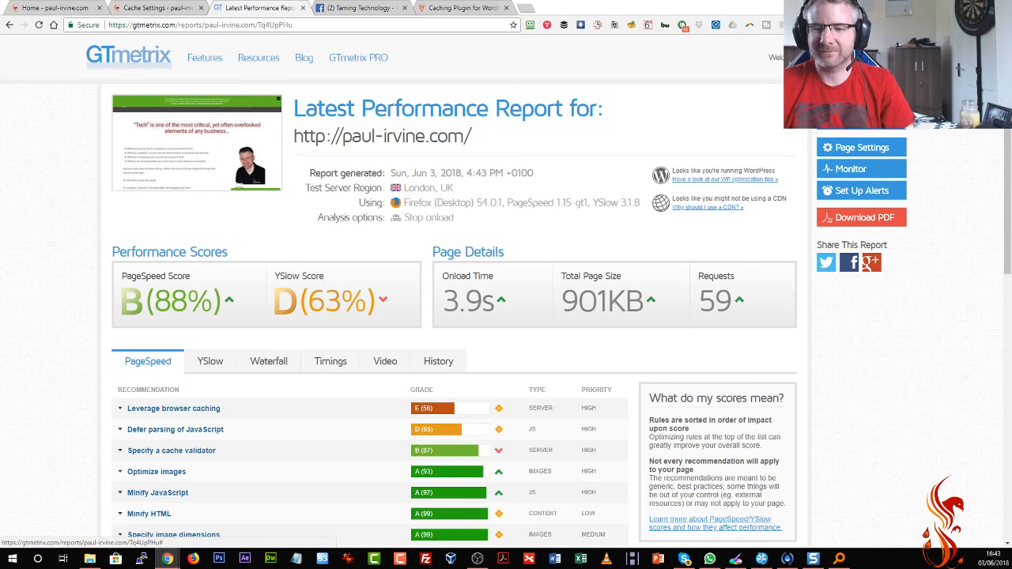
left_click(860, 119)
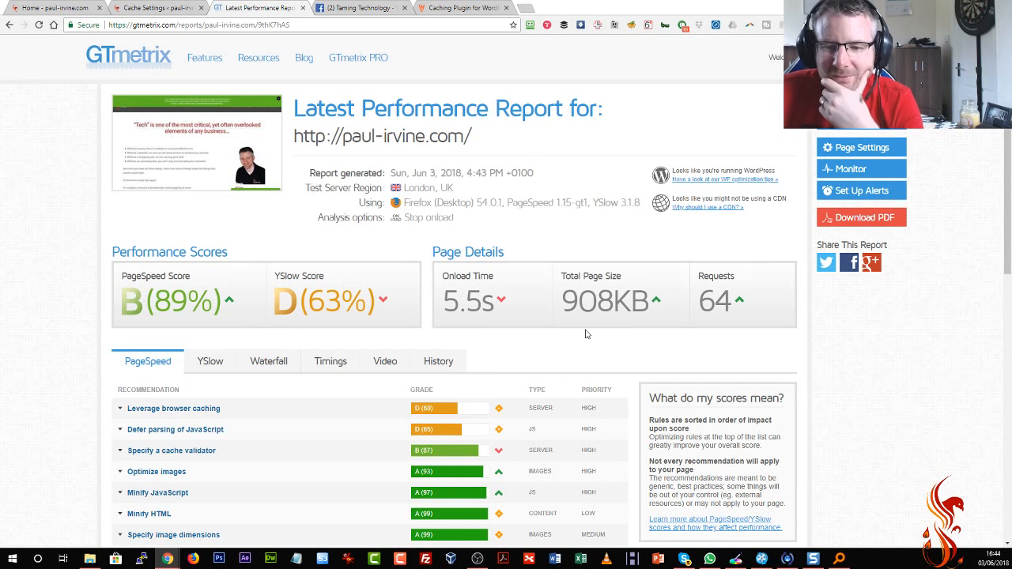
Examine the report's YSlow recommendations, including the domains listed under Reduce DNS lookups
scroll(575, 340, "down", 2)
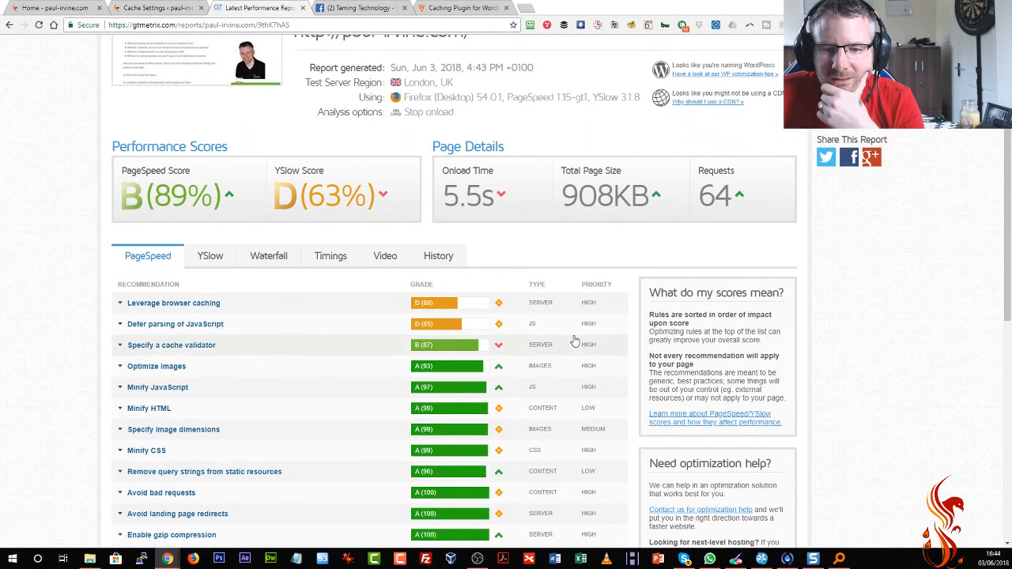
left_click(201, 261)
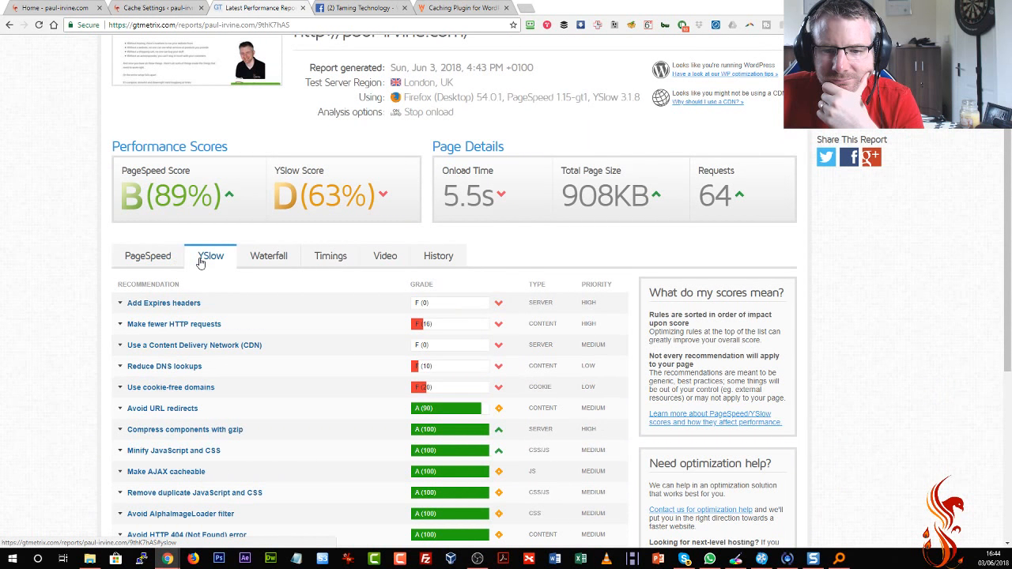
left_click(189, 368)
scroll(189, 369, "down", 2)
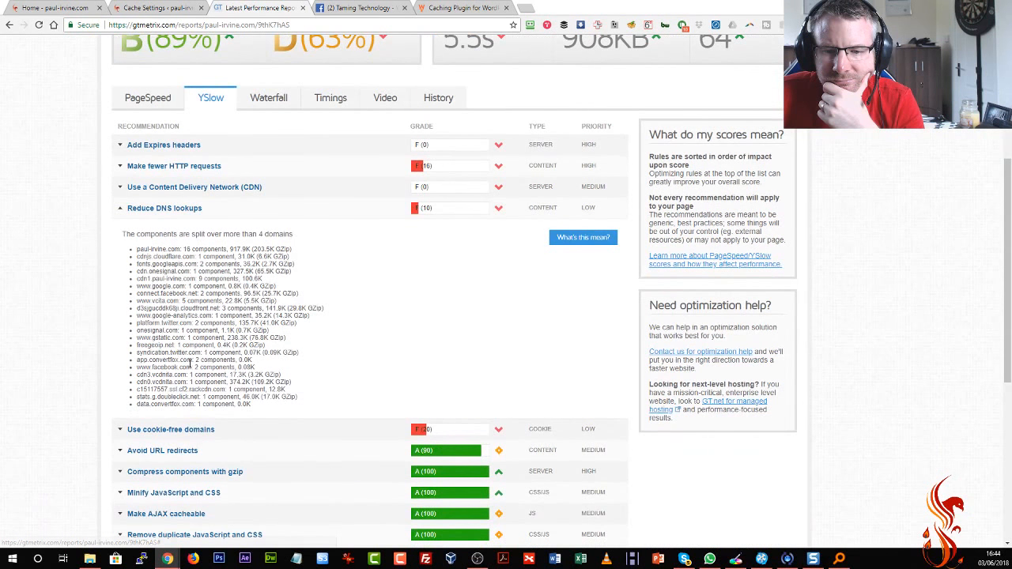
scroll(189, 369, "up", 2)
left_click(190, 367)
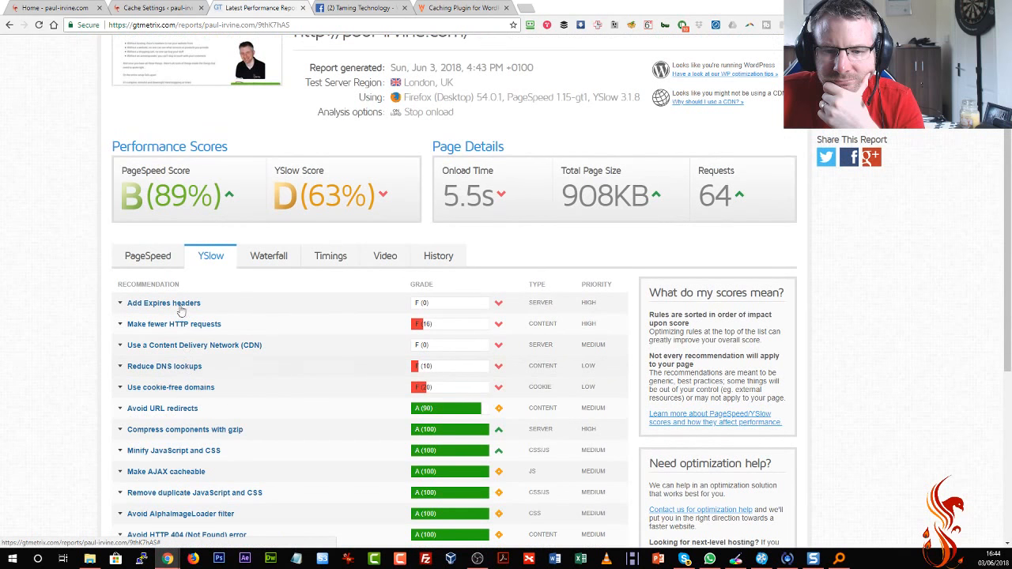
Return to the PageSpeed recommendations and retest the site in GTmetrix
left_click(158, 256)
scroll(677, 382, "up", 3)
left_click(844, 173)
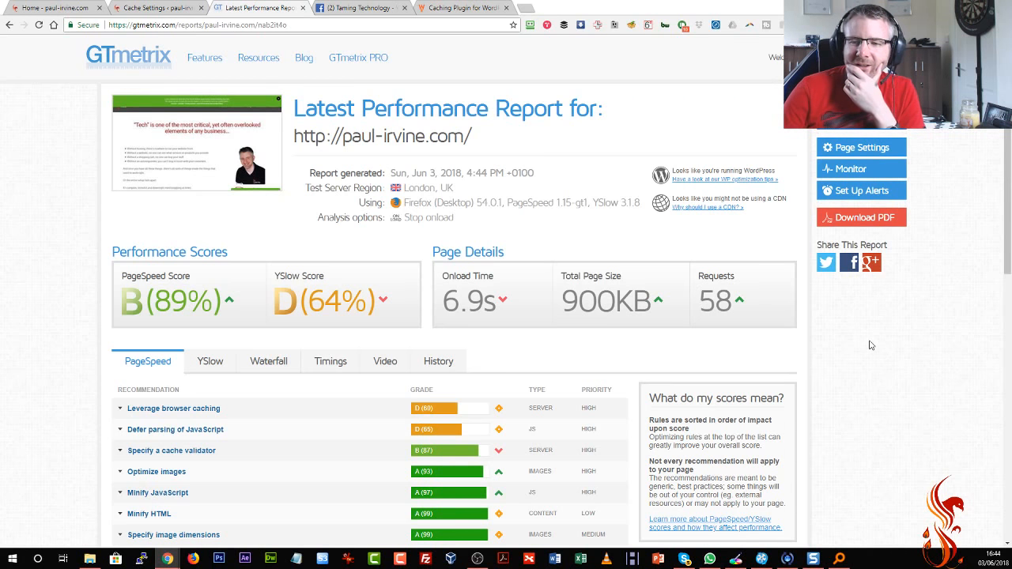
Examine the new report's waterfall chart for the requests that take longest to load
scroll(378, 279, "down", 1)
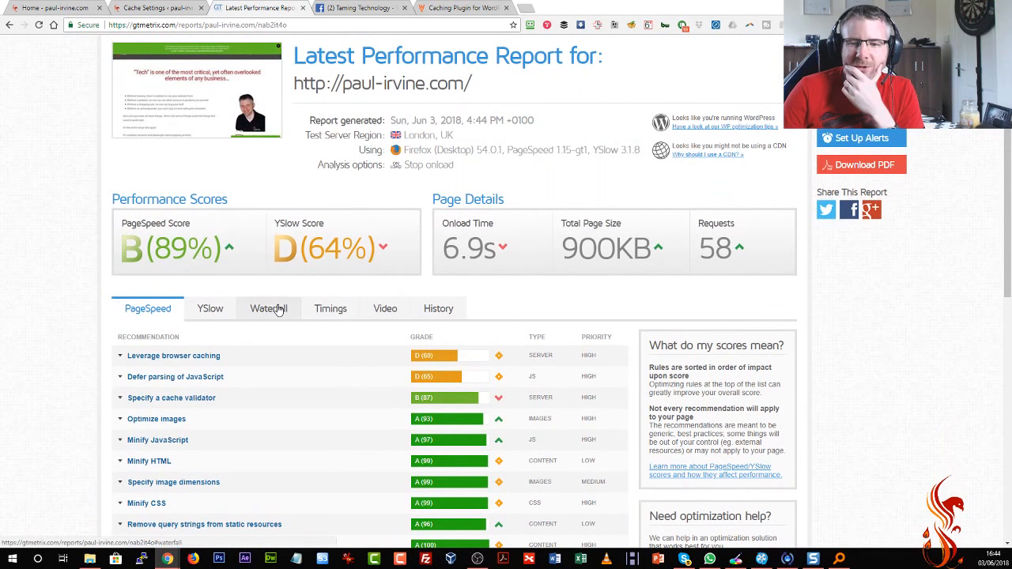
left_click(269, 309)
scroll(278, 307, "down", 2)
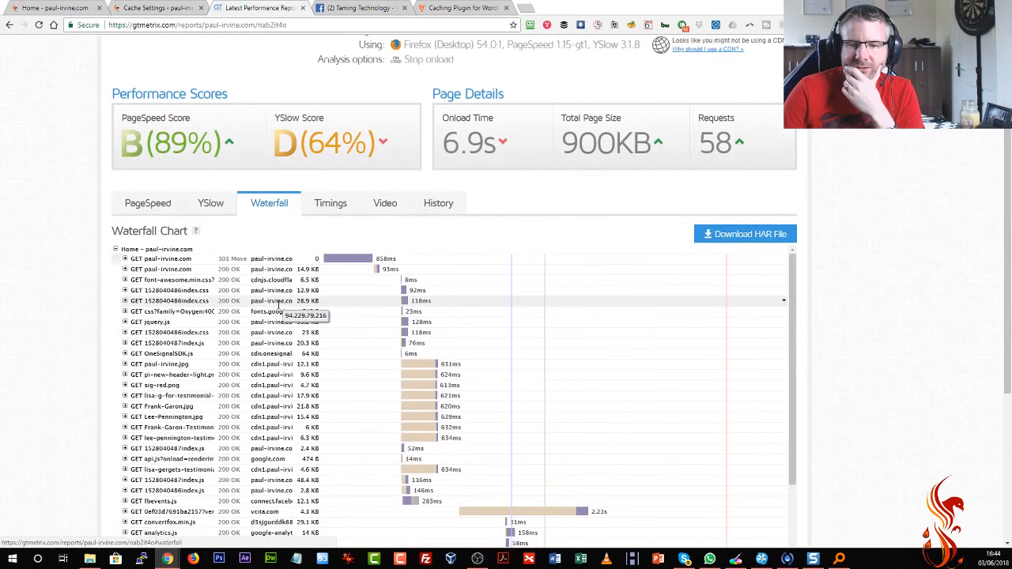
scroll(164, 463, "down", 1)
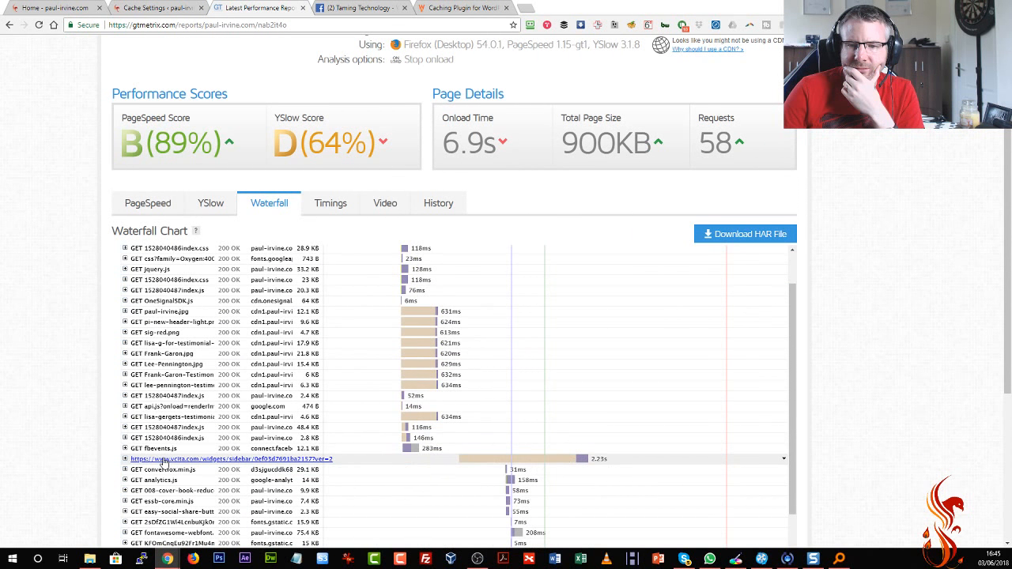
scroll(691, 467, "up", 1)
scroll(691, 467, "down", 3)
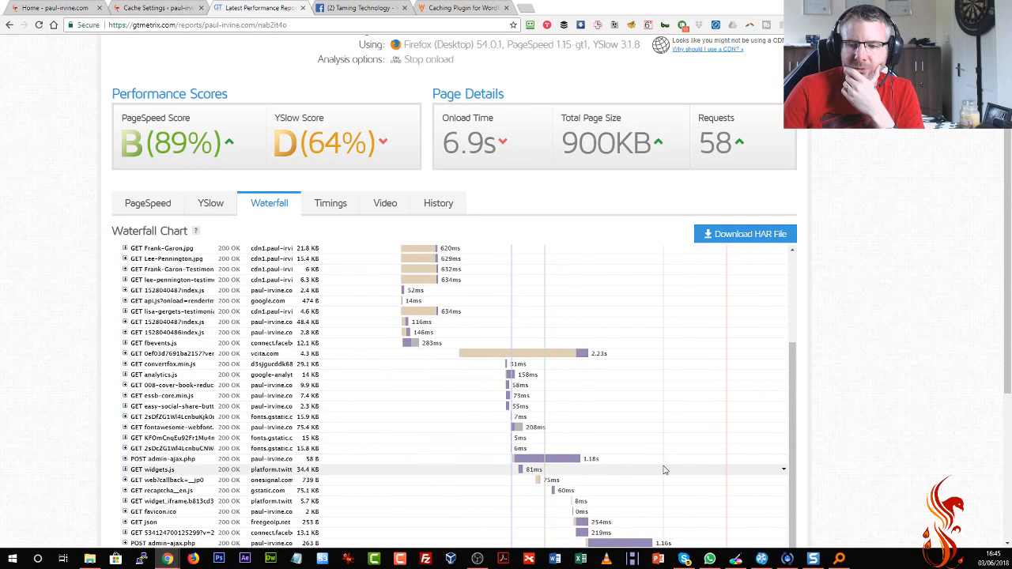
scroll(665, 469, "down", 3)
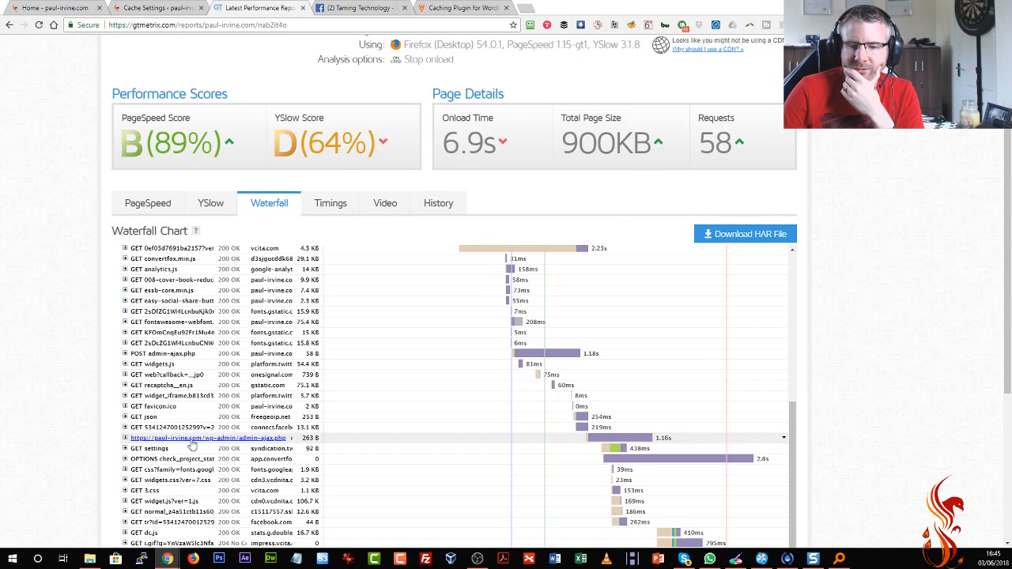
scroll(466, 441, "down", 1)
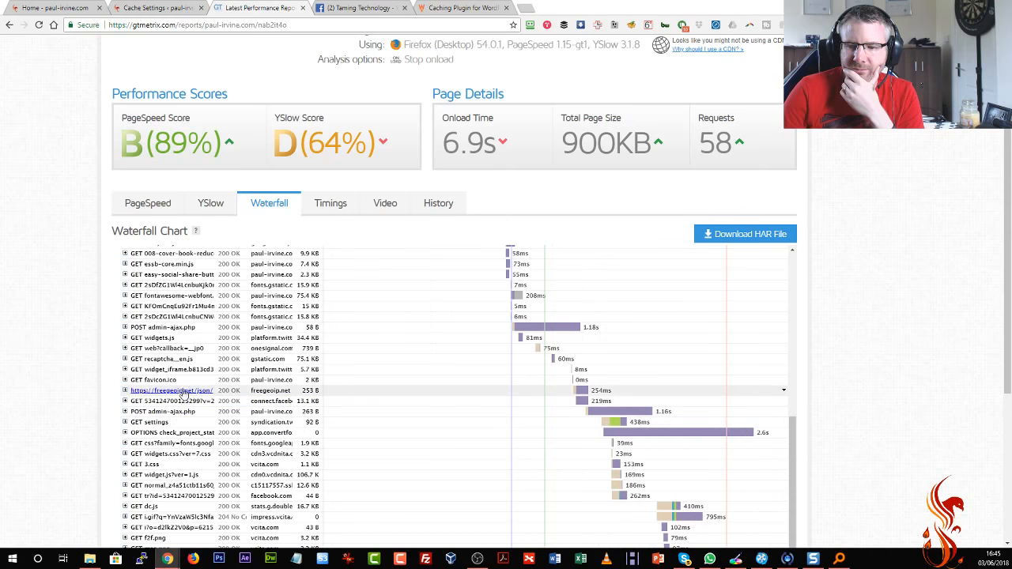
scroll(989, 363, "up", 2)
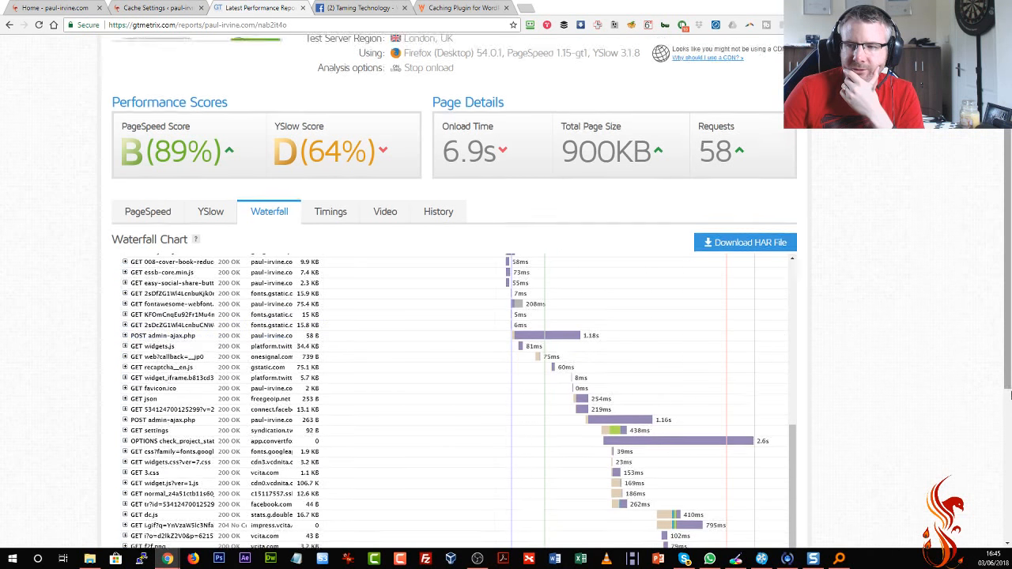
Return to Viper Cache's Cache Settings and refresh the page to check the cache statistics
left_click(126, 9)
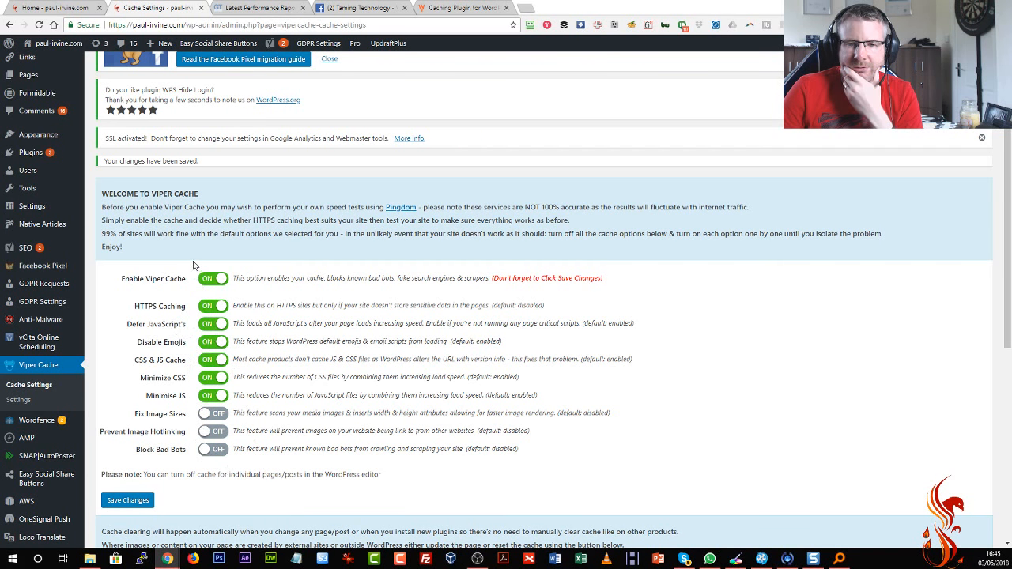
scroll(178, 305, "down", 1)
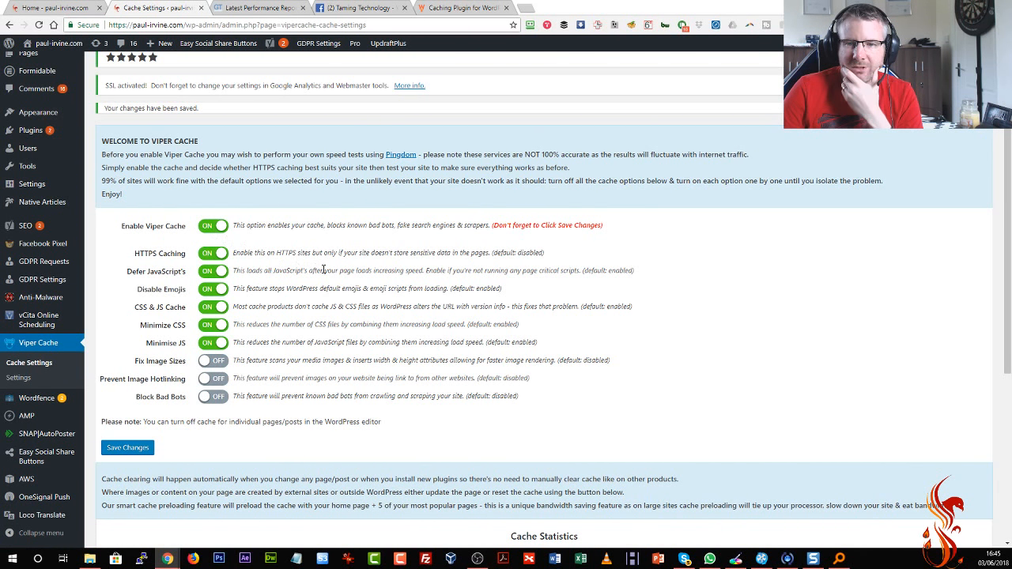
right_click(285, 388)
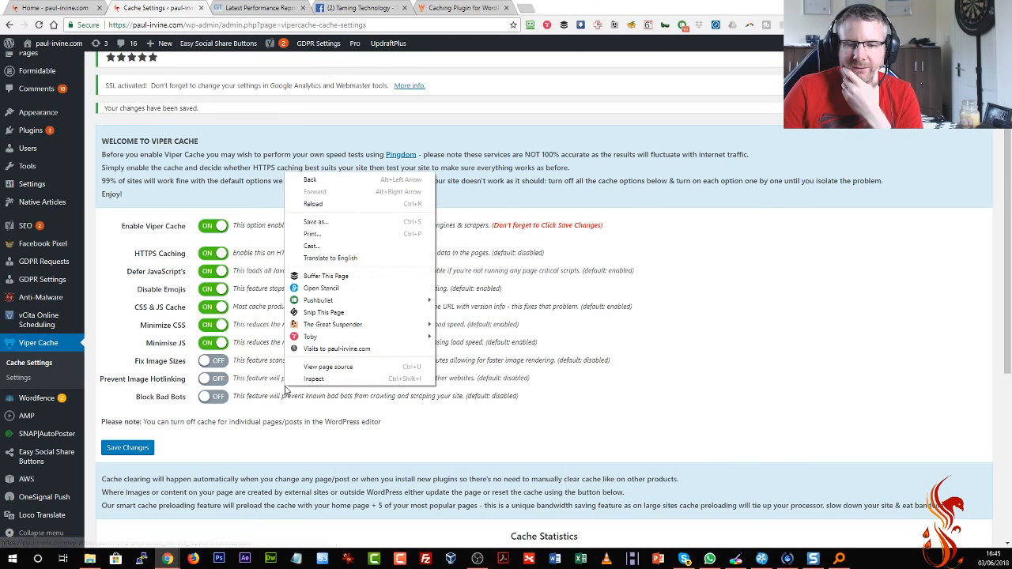
left_click(240, 438)
scroll(241, 440, "down", 3)
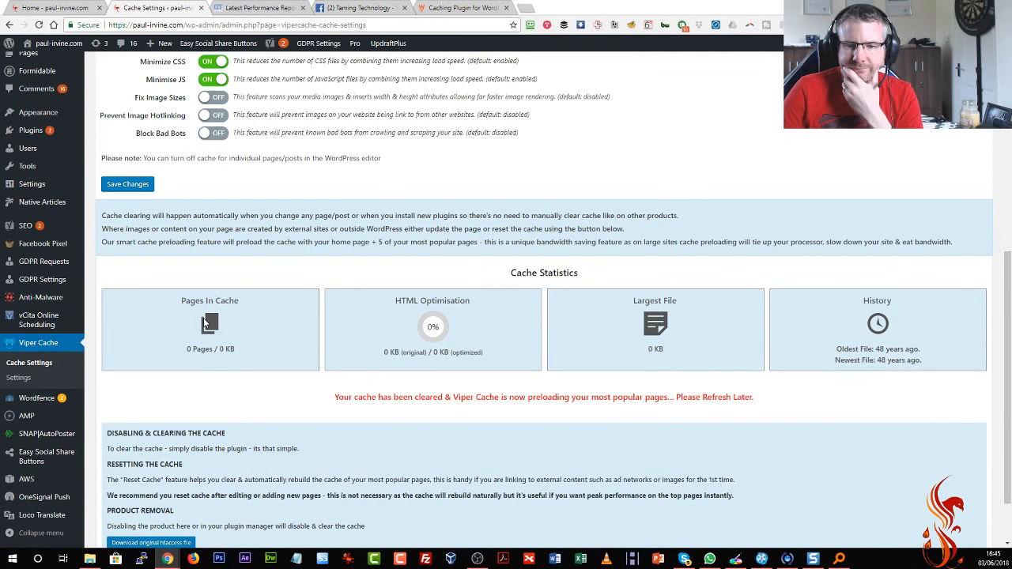
key("F5")
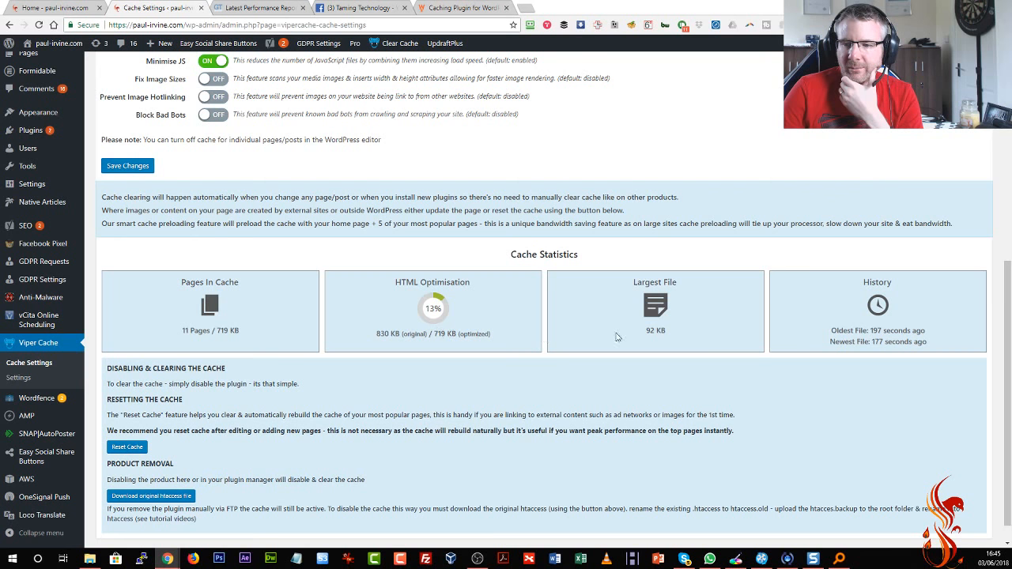
scroll(713, 345, "down", 1)
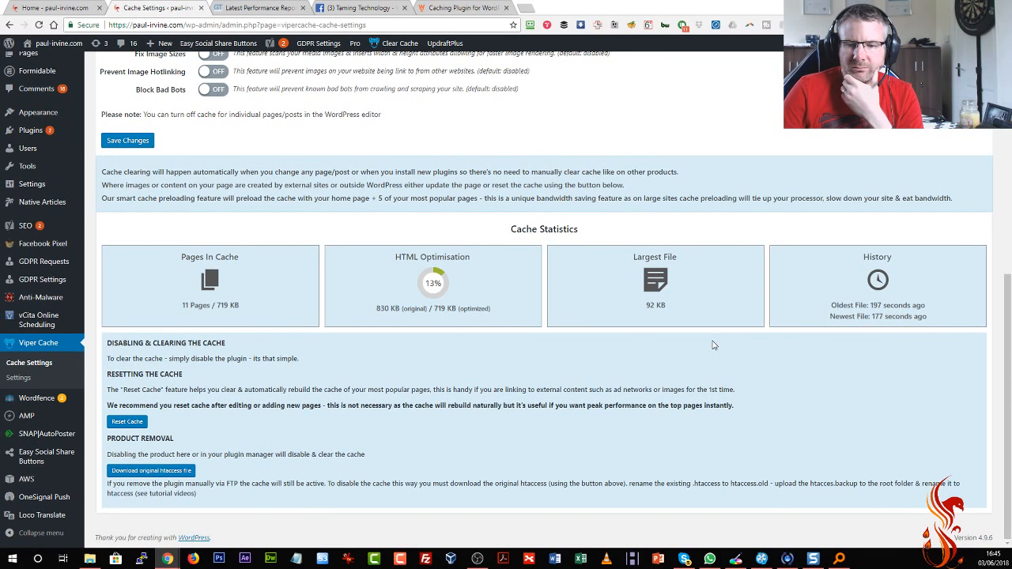
scroll(605, 385, "up", 6)
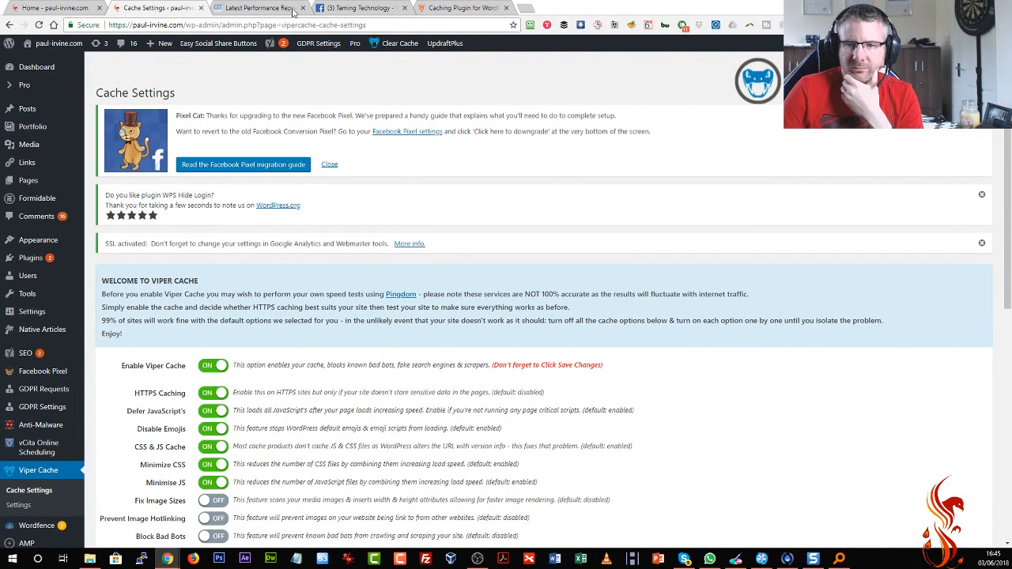
Start another GTmetrix retest of the site, and return to Viper Cache's Cache Settings while it runs
left_click(293, 9)
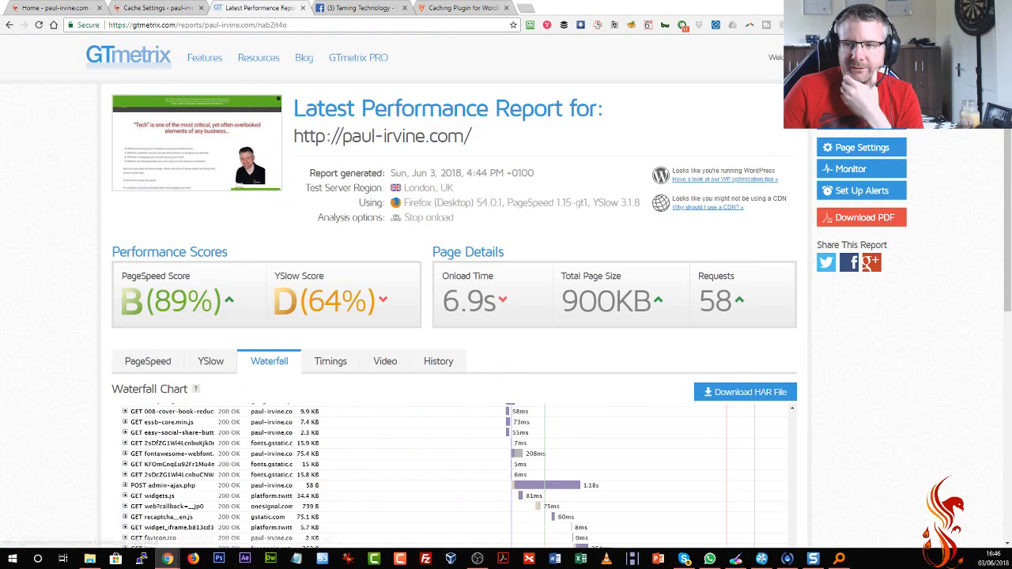
left_click(861, 100)
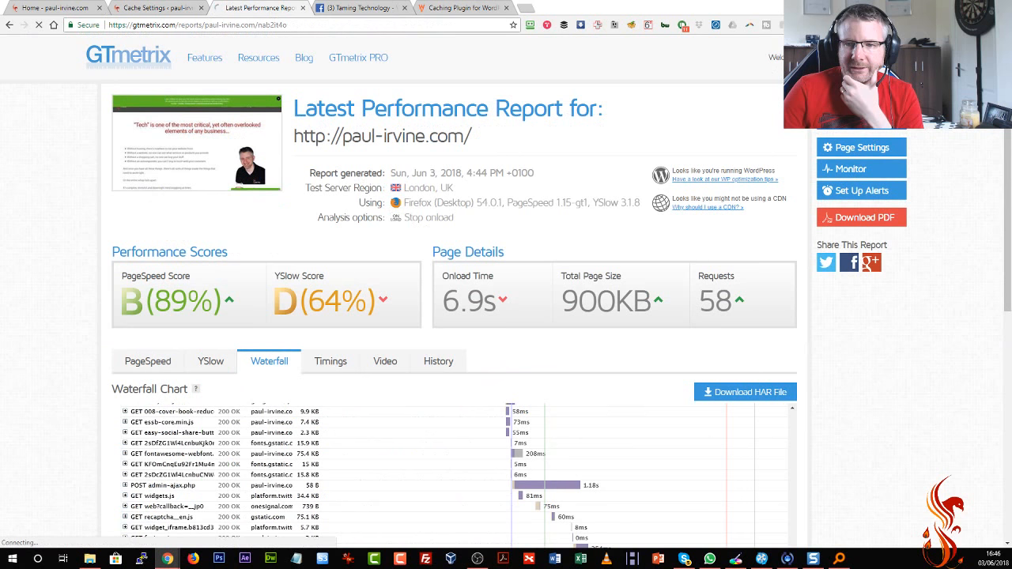
left_click(146, 11)
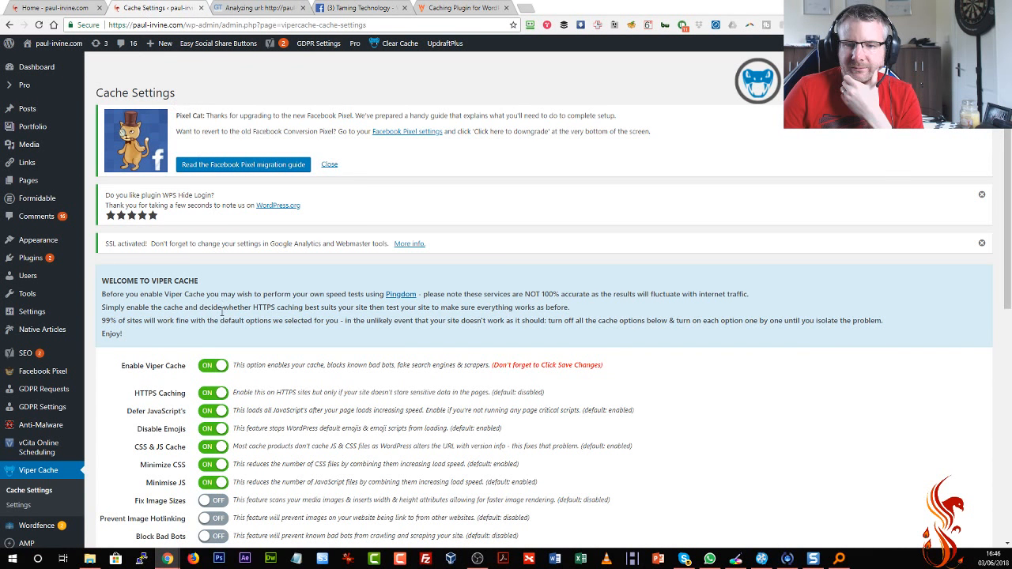
Return to the GTmetrix tab and check the onload time in the latest performance report
scroll(440, 322, "down", 5)
scroll(490, 318, "up", 5)
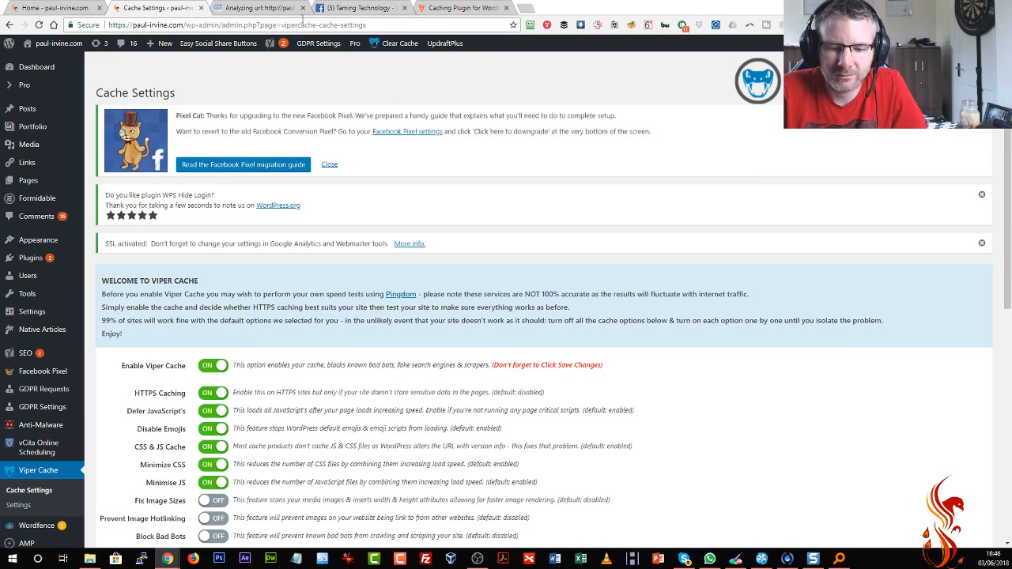
mouse_move(352, 54)
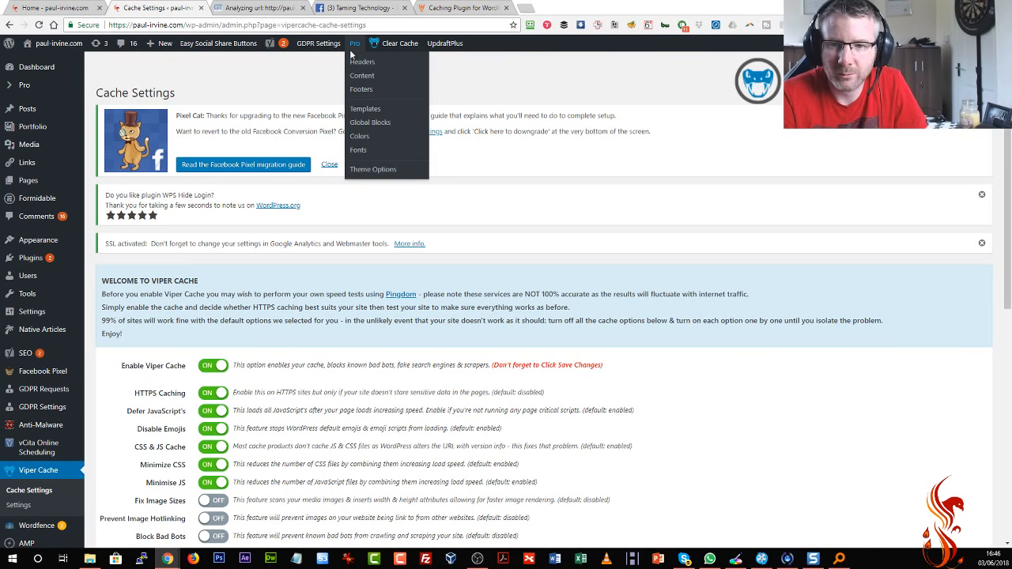
left_click(223, 8)
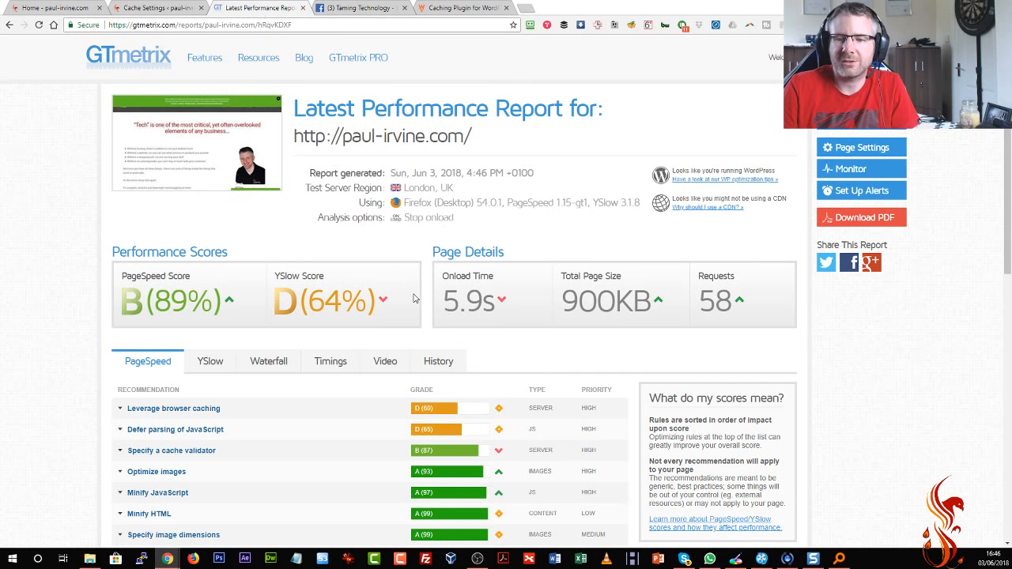
left_click_drag(443, 301, 521, 301)
Search Google for "pingdom speed test" and open the Pingdom Website Speed Test page
left_click(269, 25)
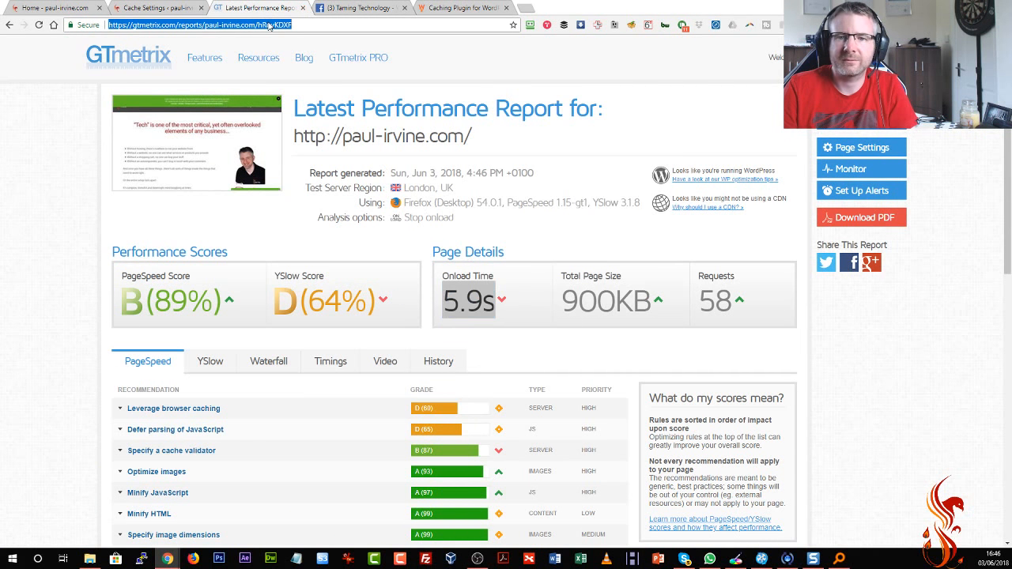
type("pingdom speed test")
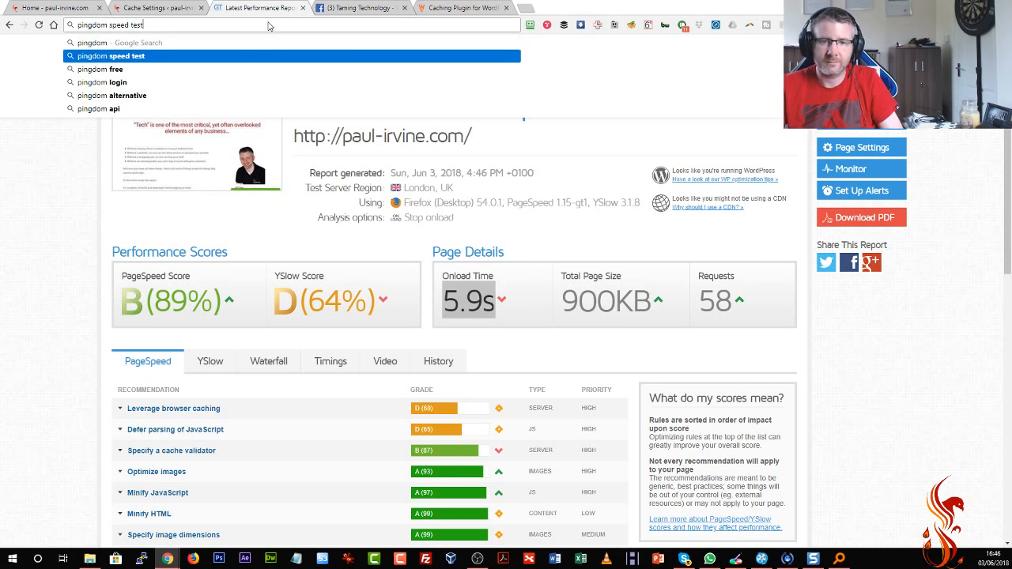
key("Return")
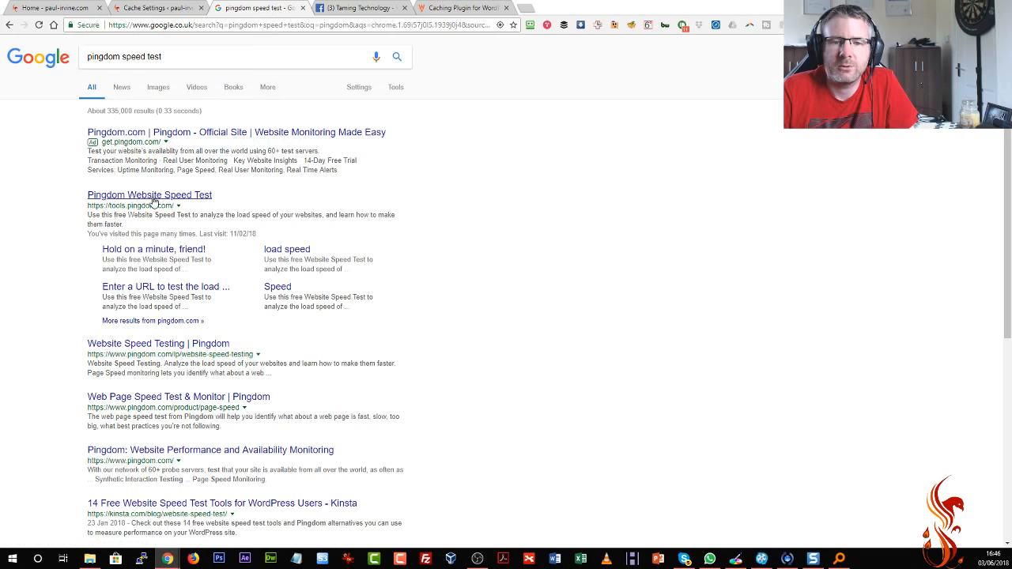
left_click(158, 195)
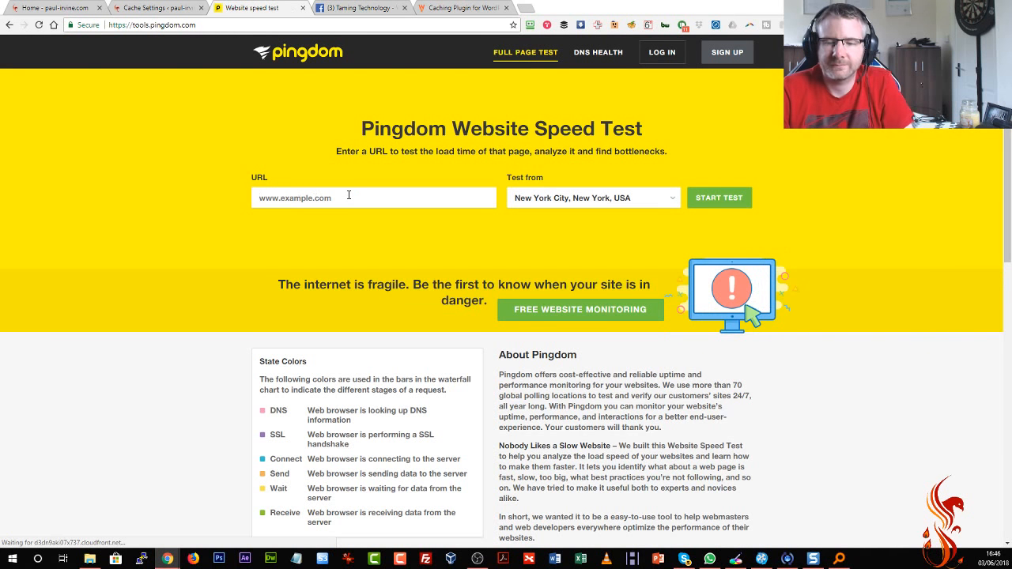
Run a Pingdom speed test of the site's domain from Stockholm, Sweden
left_click(348, 195)
type("paul-irvine.com")
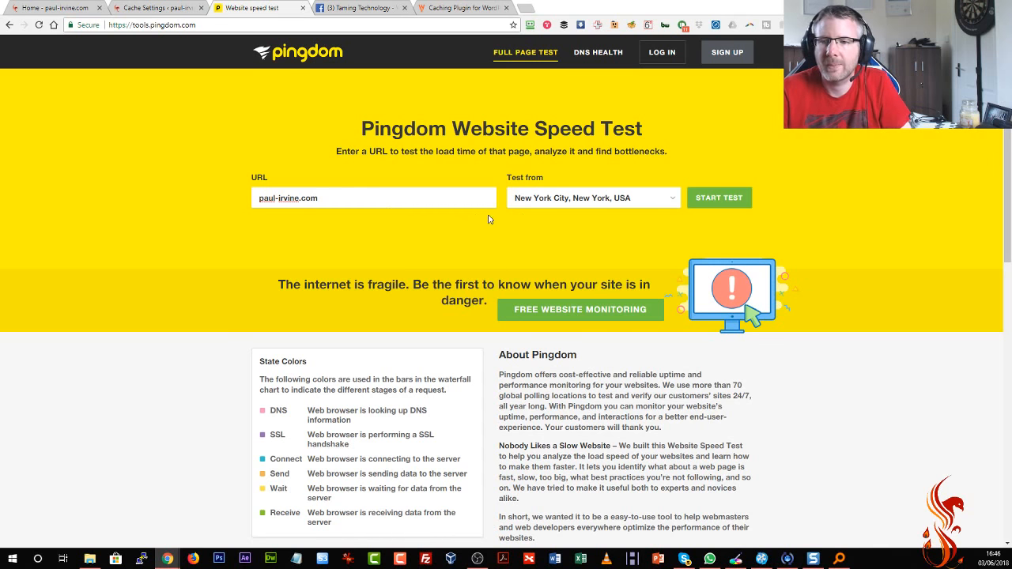
left_click(609, 201)
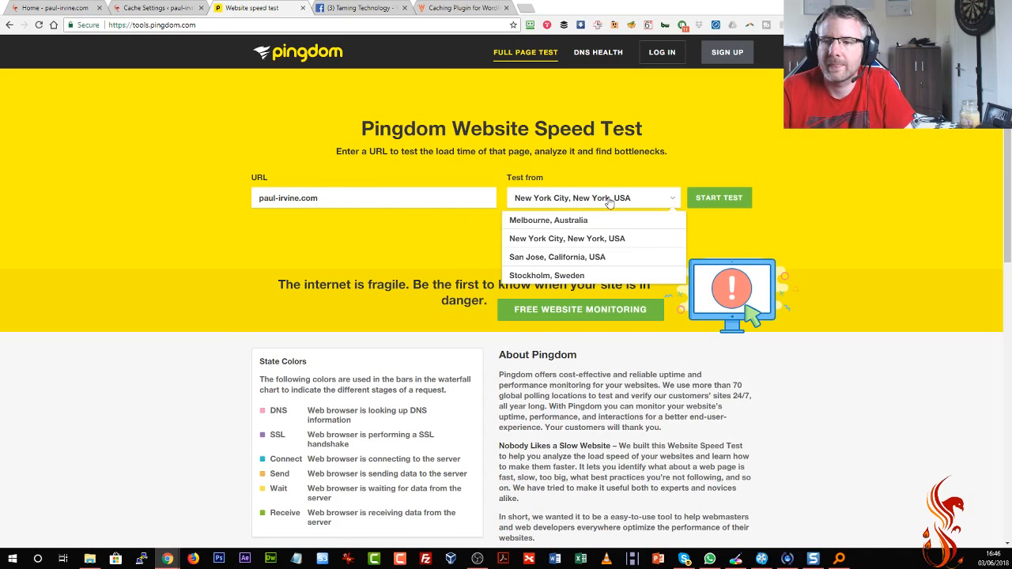
left_click(619, 277)
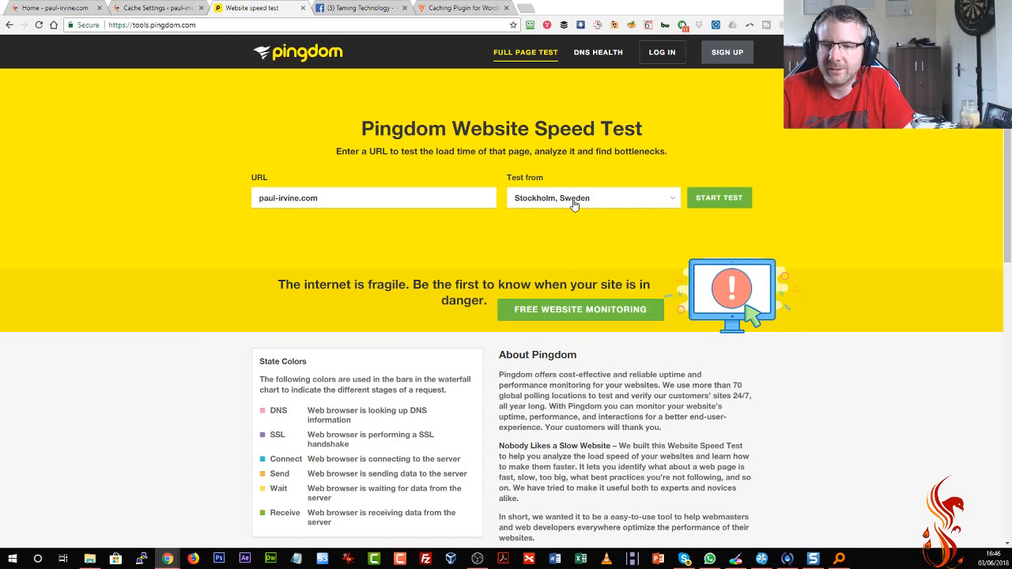
left_click(719, 199)
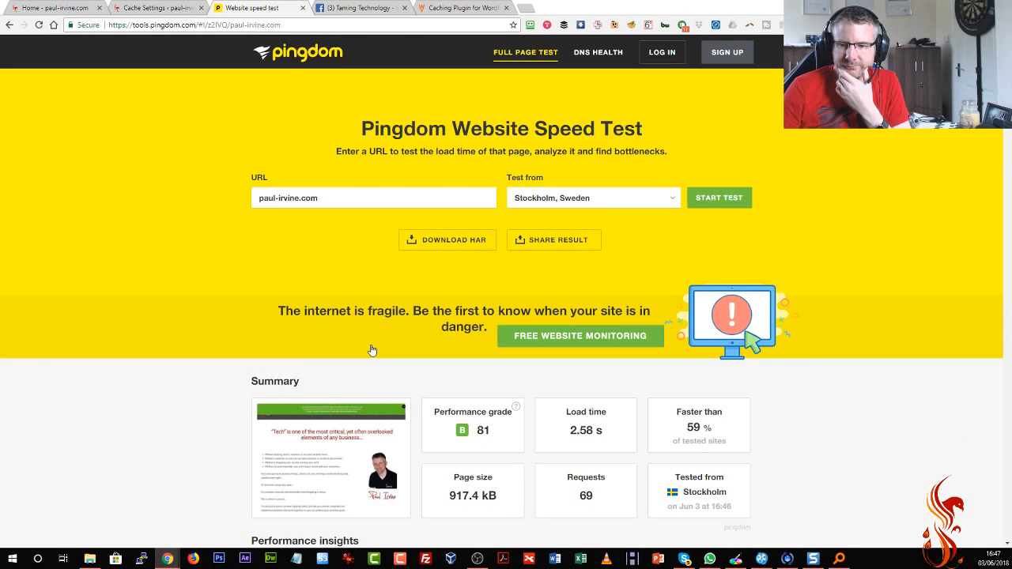
Examine the Pingdom result's load time, summary figures and performance insights
scroll(297, 349, "down", 3)
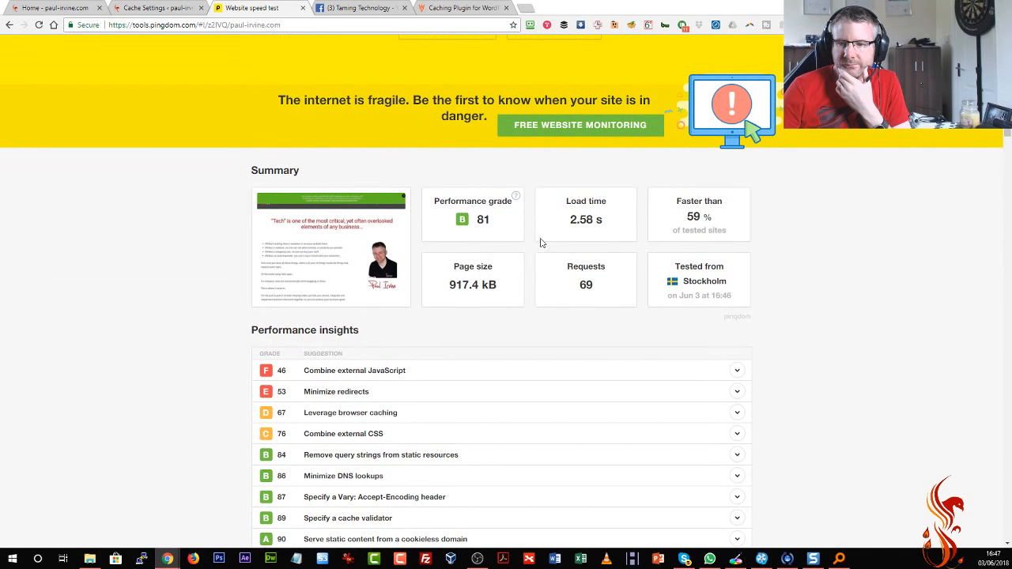
left_click_drag(570, 221, 603, 221)
left_click(603, 221)
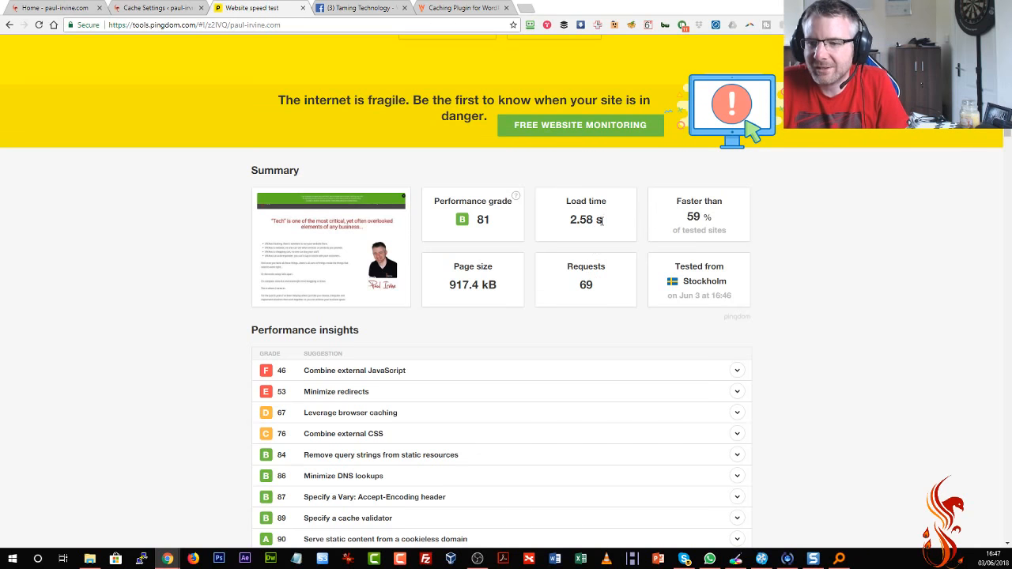
left_click_drag(603, 222, 568, 221)
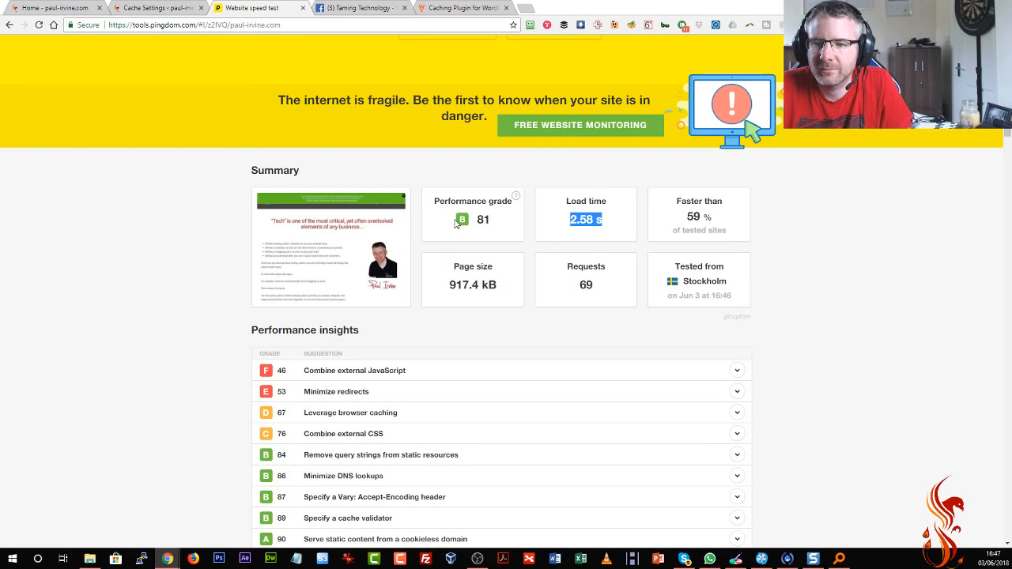
left_click(575, 222)
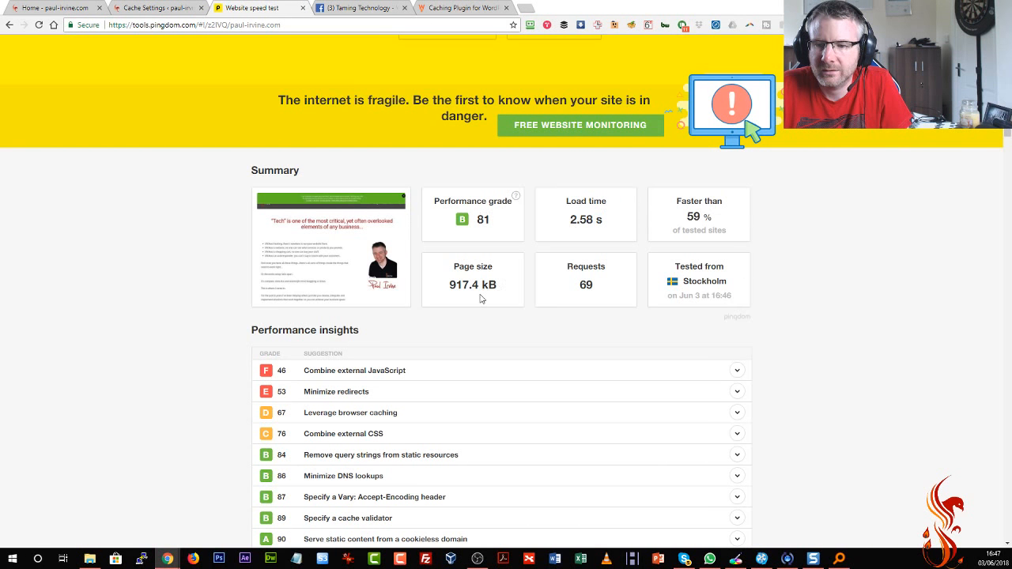
scroll(651, 372, "down", 5)
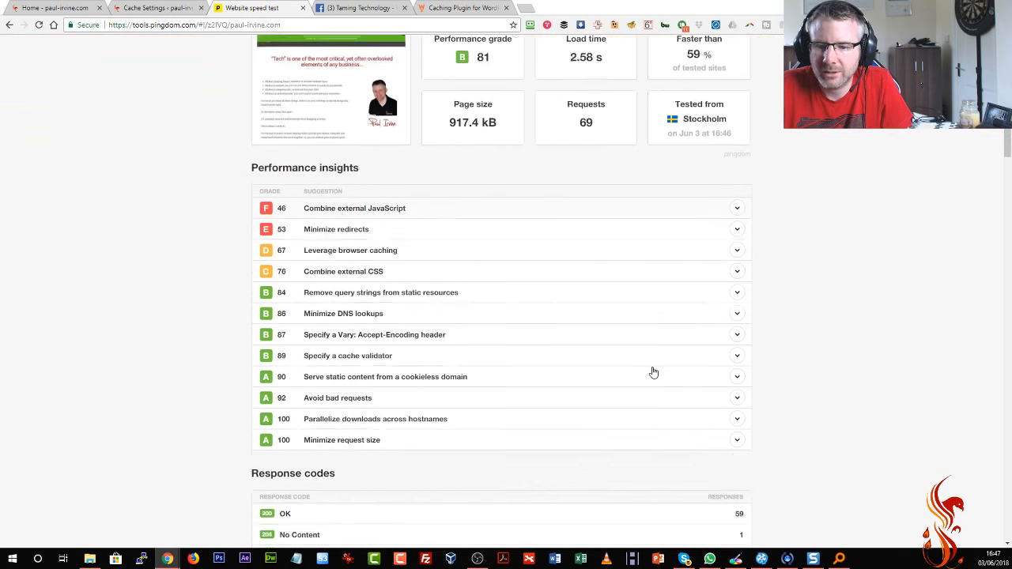
scroll(680, 412, "up", 11)
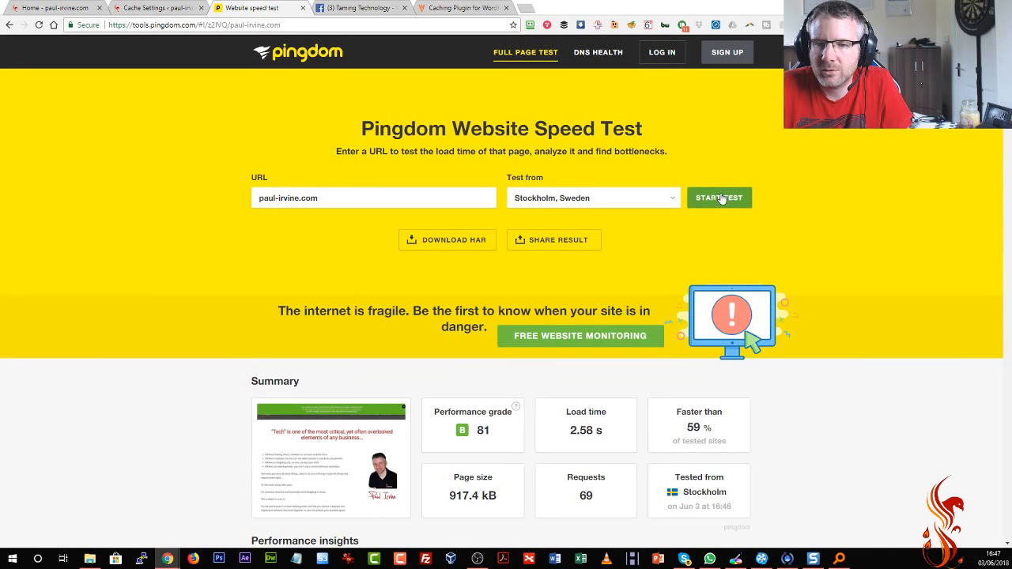
Rerun the Pingdom test from Stockholm, and go back to the previous test's result
left_click(719, 197)
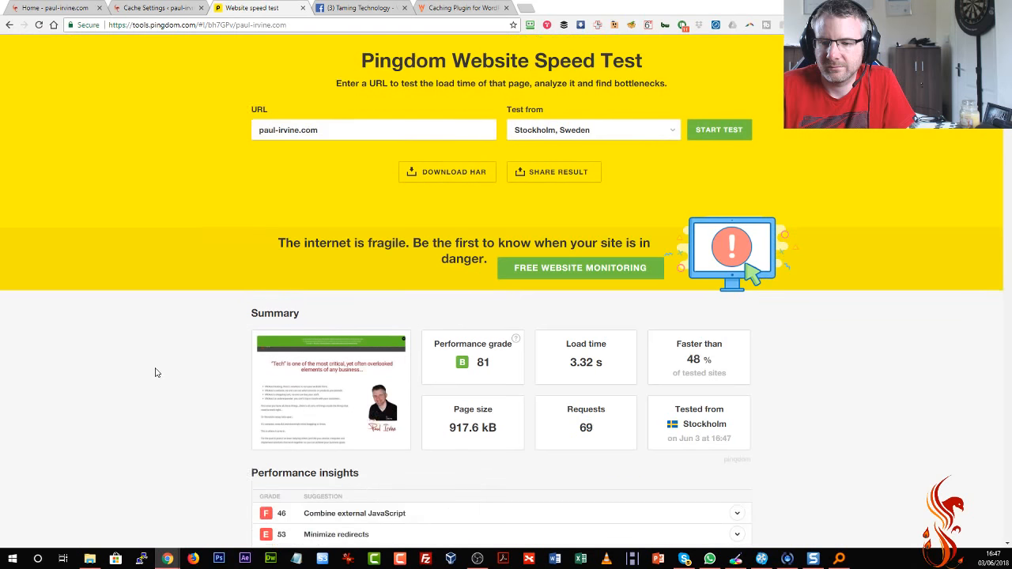
scroll(155, 372, "down", 1)
key("alt+Left")
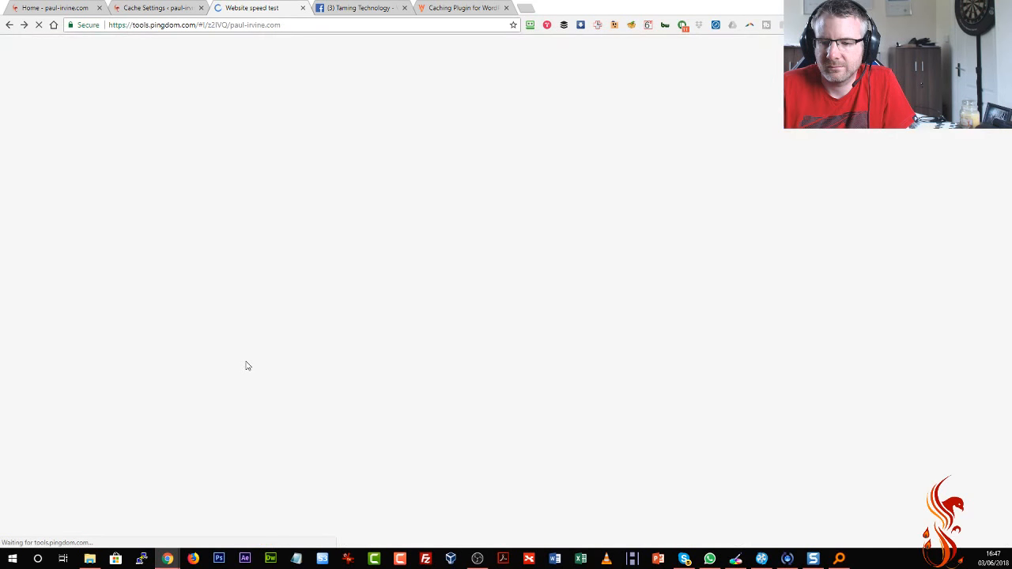
Capture a screenshot of the Pingdom result's Summary section, about 971 by 320 pixels, into Snagit Editor
scroll(242, 366, "down", 3)
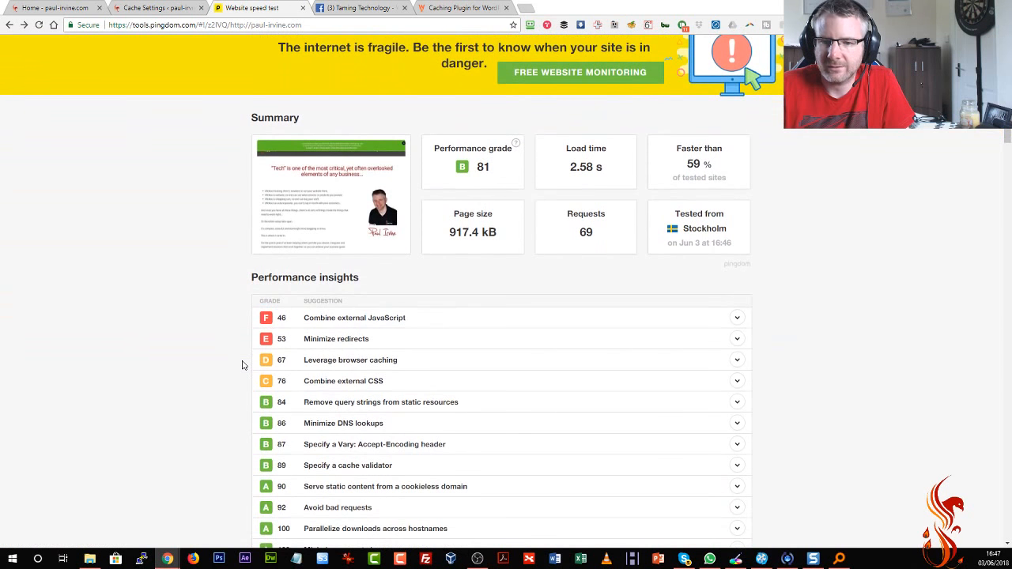
scroll(242, 366, "up", 1)
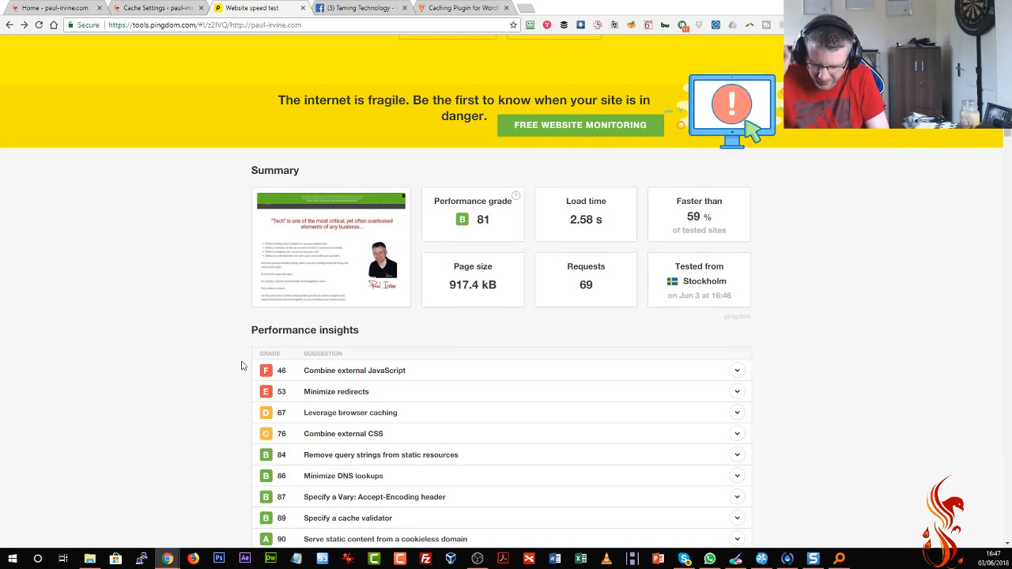
key("Print")
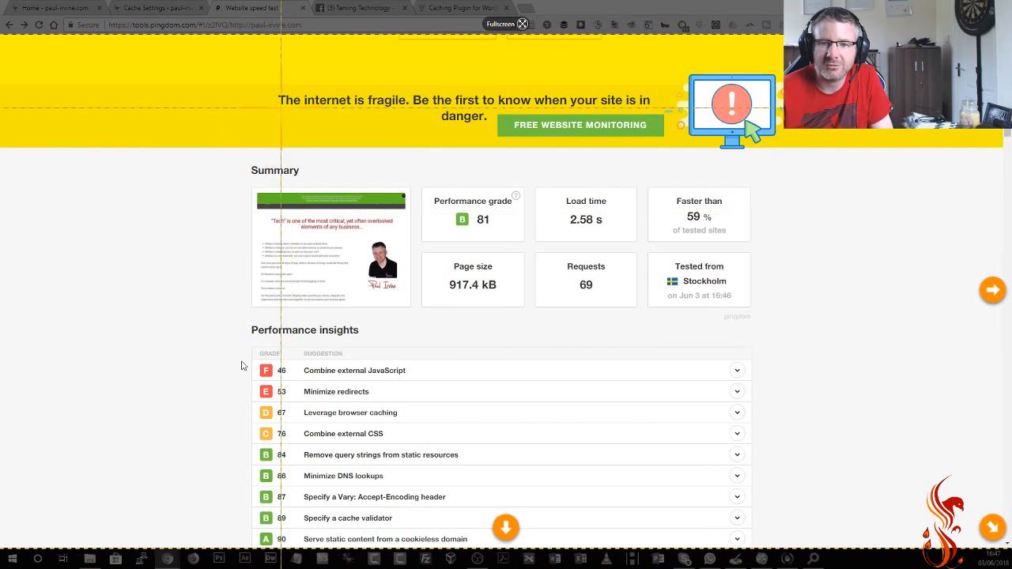
left_click_drag(245, 155, 756, 322)
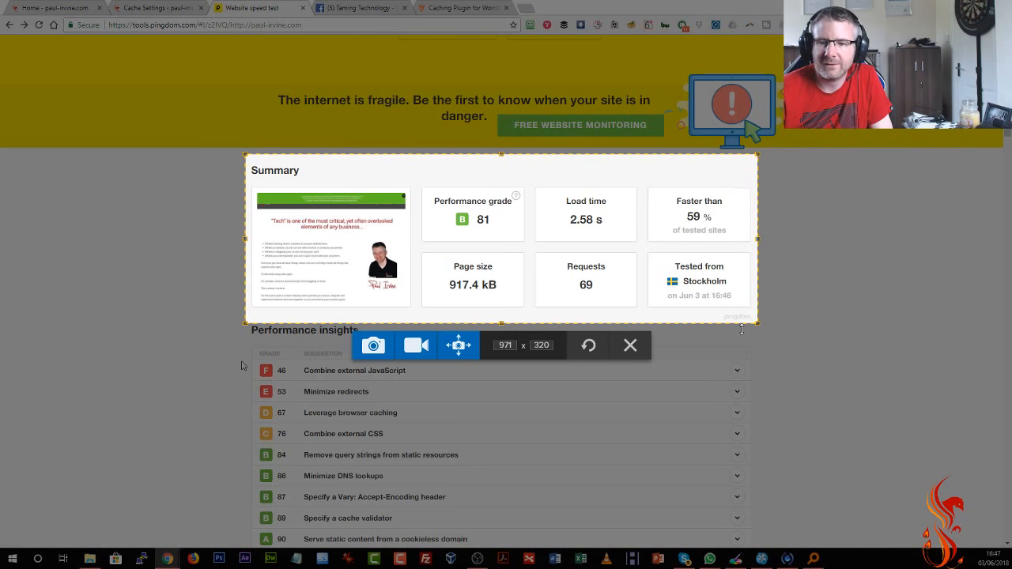
left_click(376, 344)
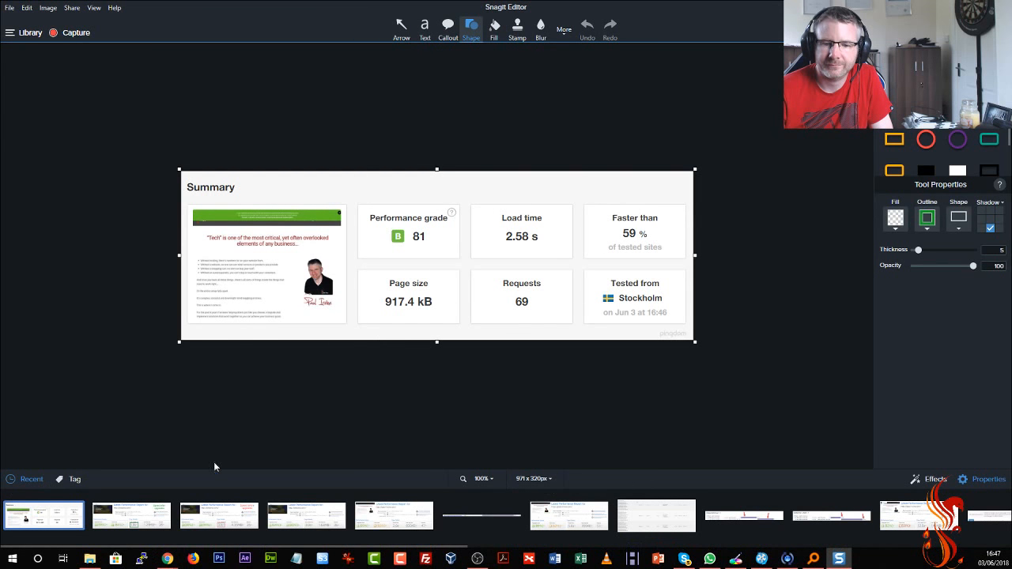
Tag the new capture with the site's domain and return to the browser
left_click(69, 479)
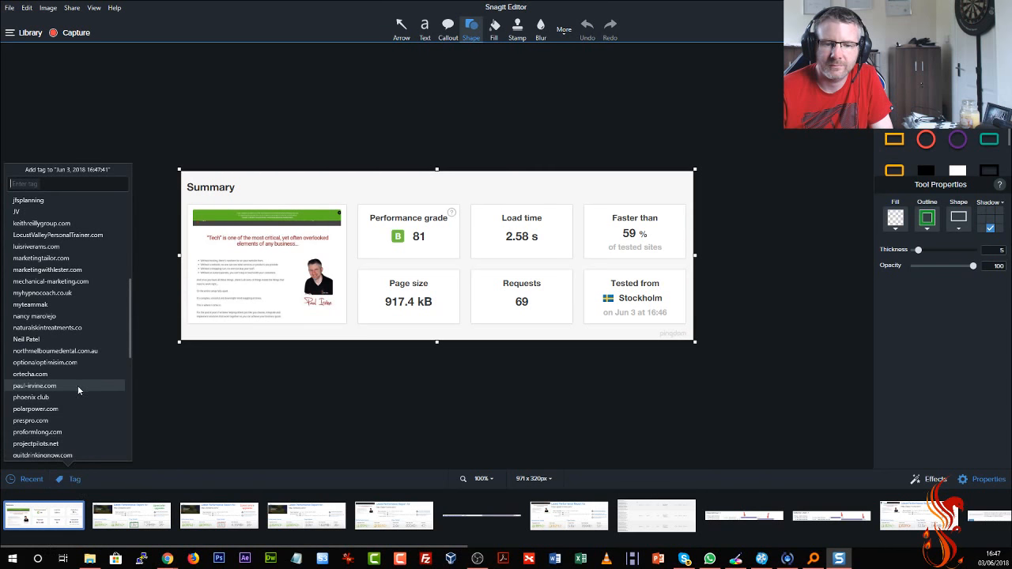
left_click(69, 386)
left_click(949, 8)
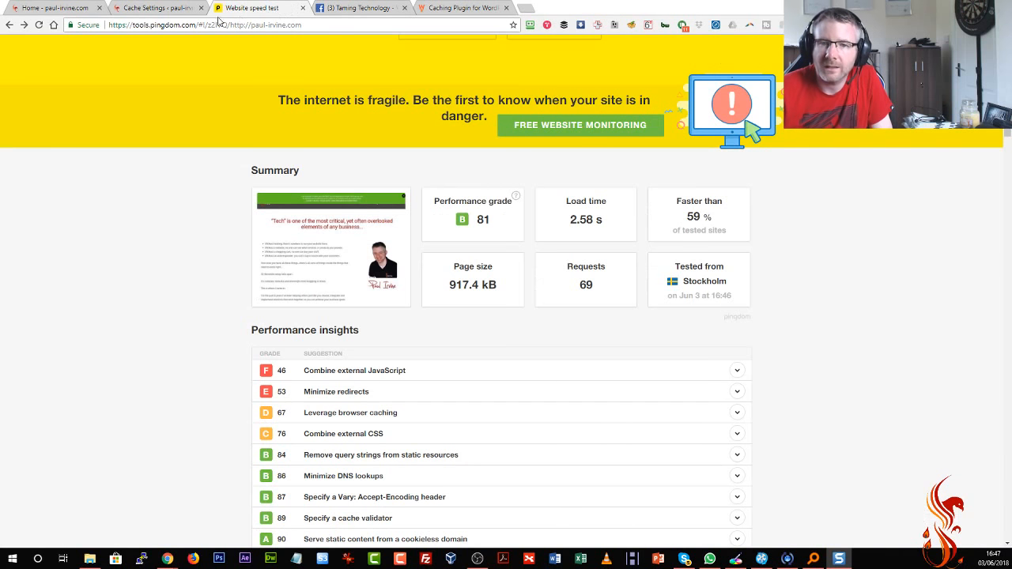
Return to Viper Cache's Cache Settings, turn off Enable Viper Cache and save the changes
left_click(166, 7)
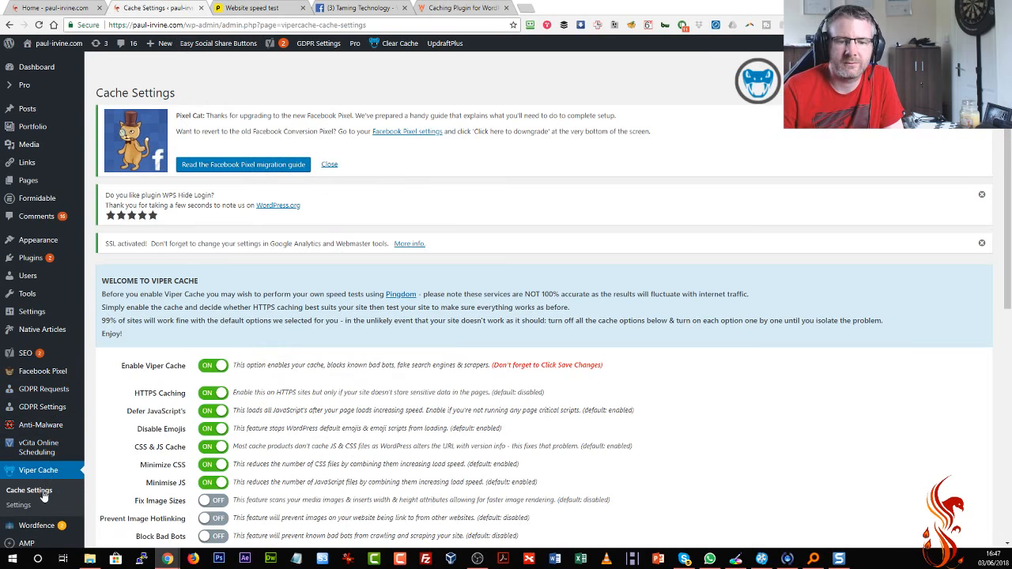
scroll(44, 494, "down", 2)
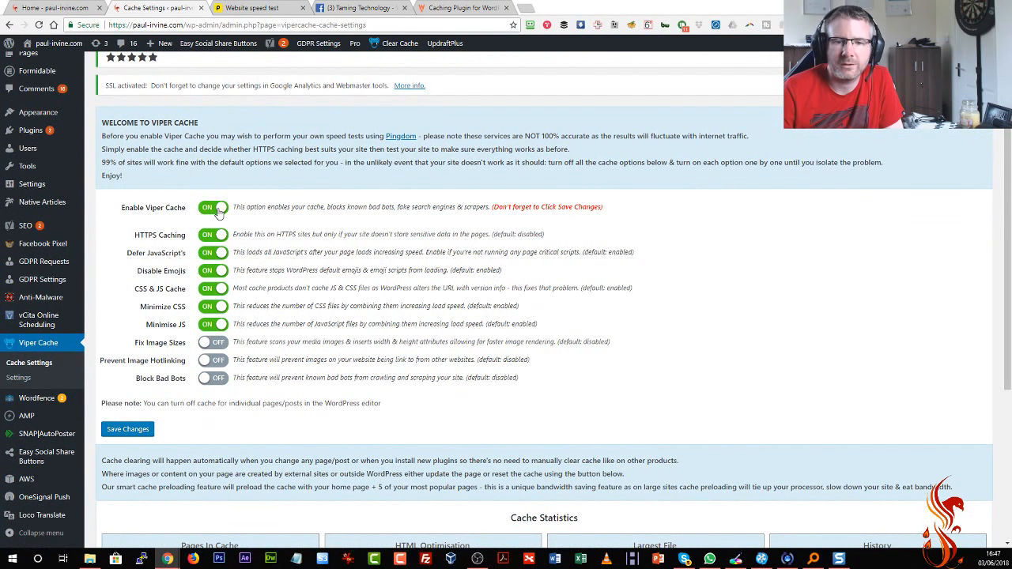
left_click(218, 210)
left_click(141, 433)
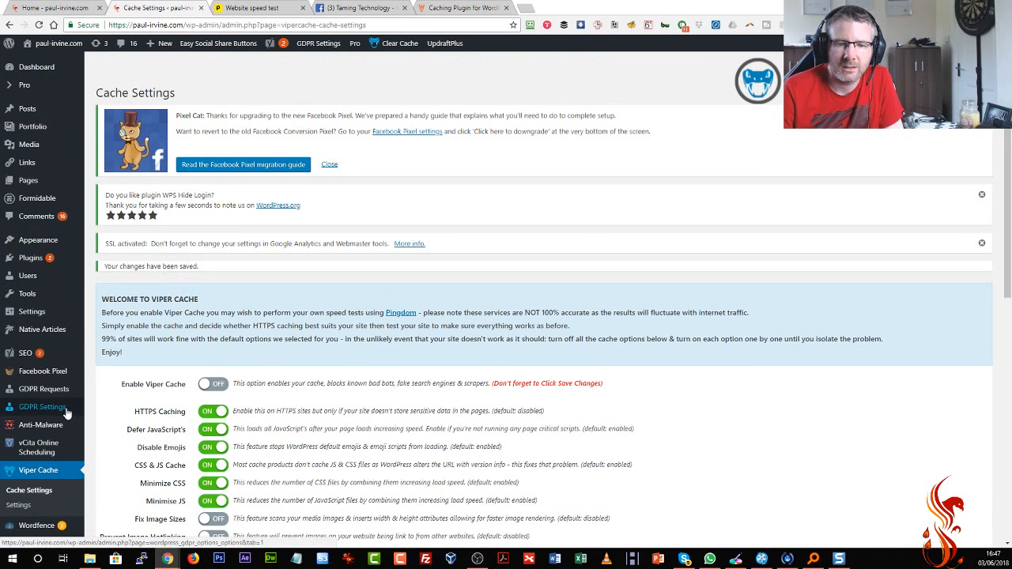
Deactivate the ViperCache plugin in the installed plugins list
left_click(108, 260)
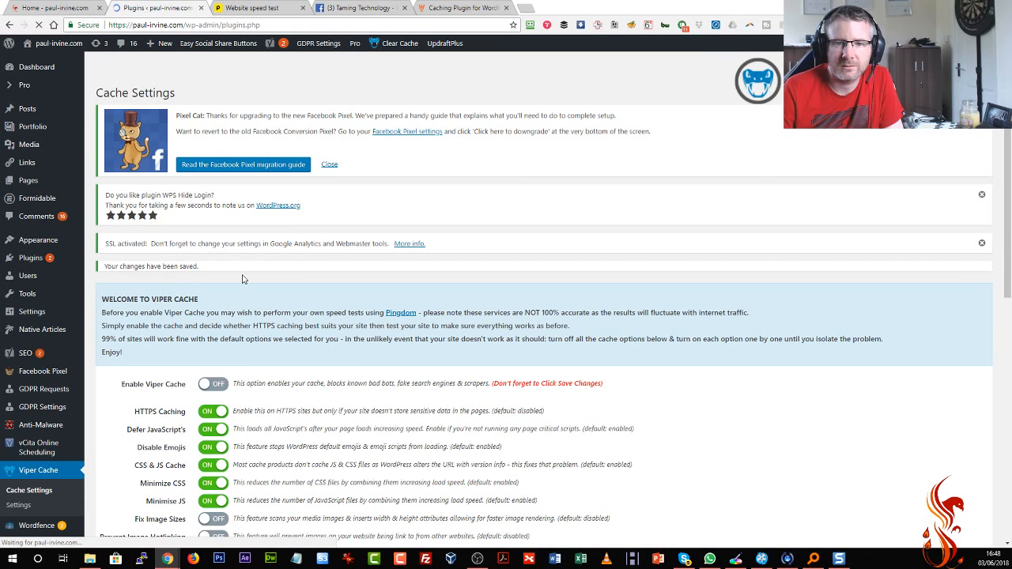
scroll(234, 284, "down", 20)
scroll(235, 288, "up", 3)
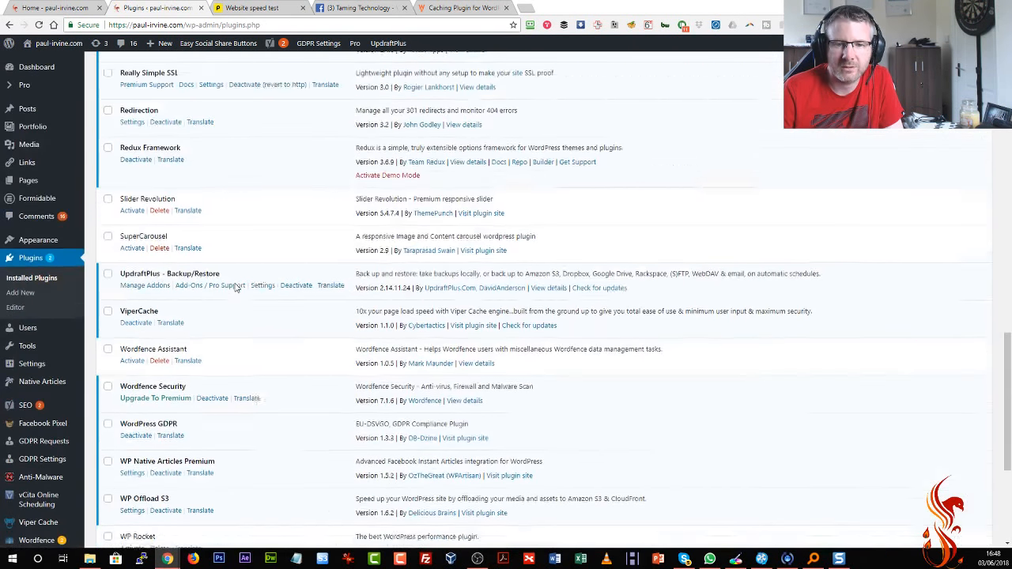
left_click(136, 334)
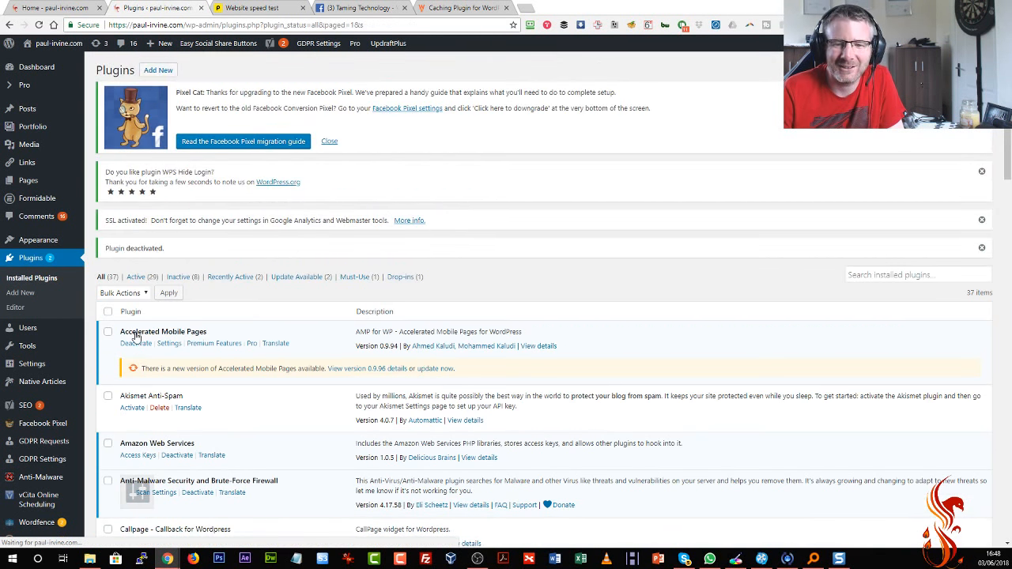
Activate the WP Rocket plugin in the installed plugins list
scroll(274, 373, "down", 5)
scroll(274, 372, "down", 10)
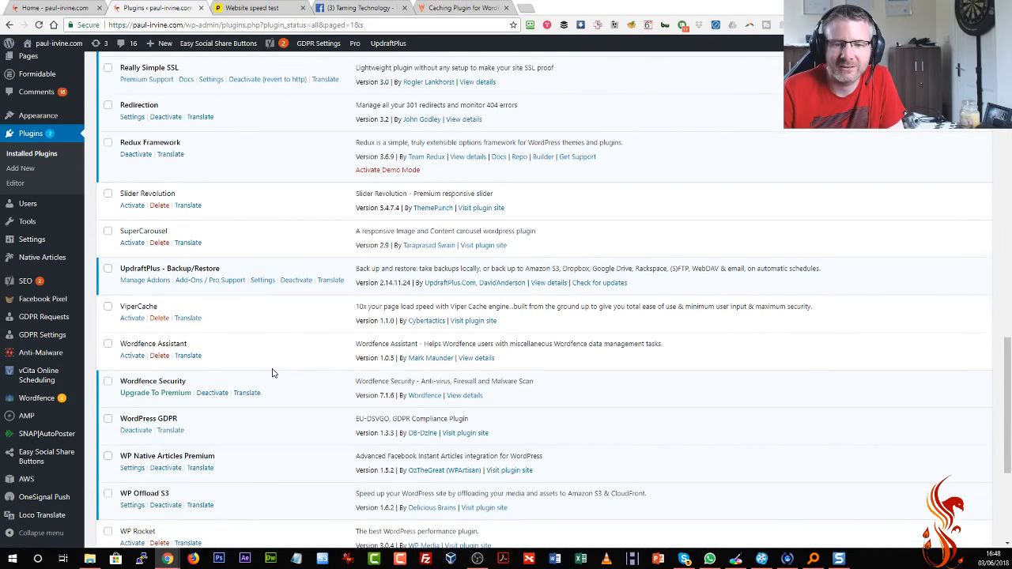
scroll(272, 372, "down", 3)
scroll(272, 372, "down", 1)
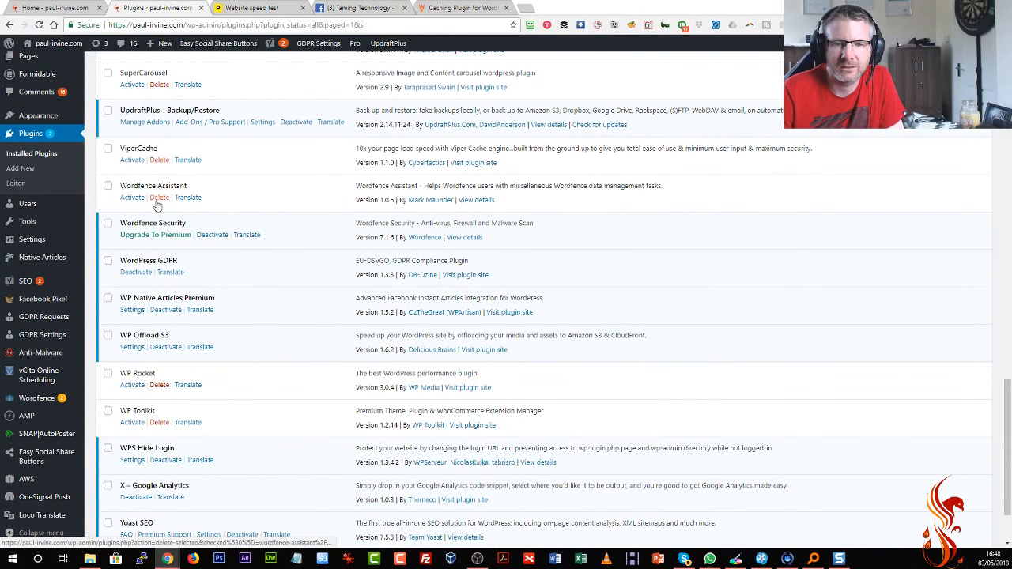
left_click(133, 385)
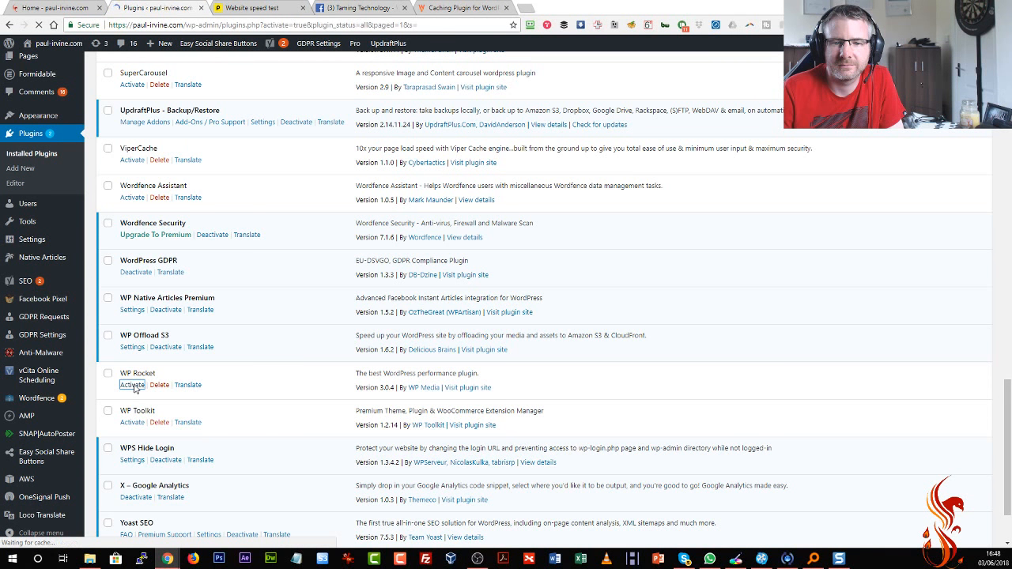
Open the WP Rocket settings and look over the plugin's dashboard
scroll(41, 436, "down", 4)
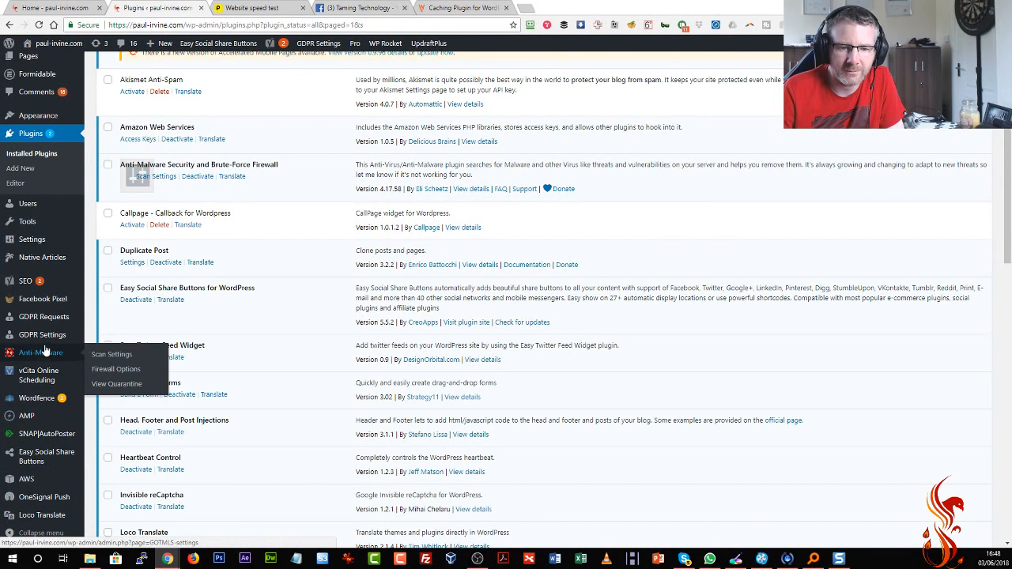
mouse_move(31, 239)
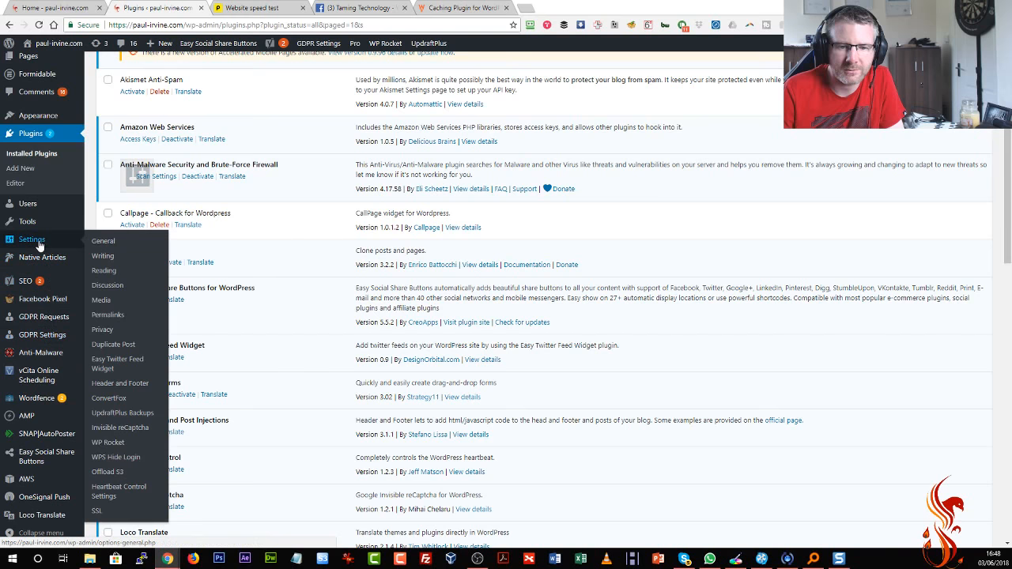
left_click(109, 443)
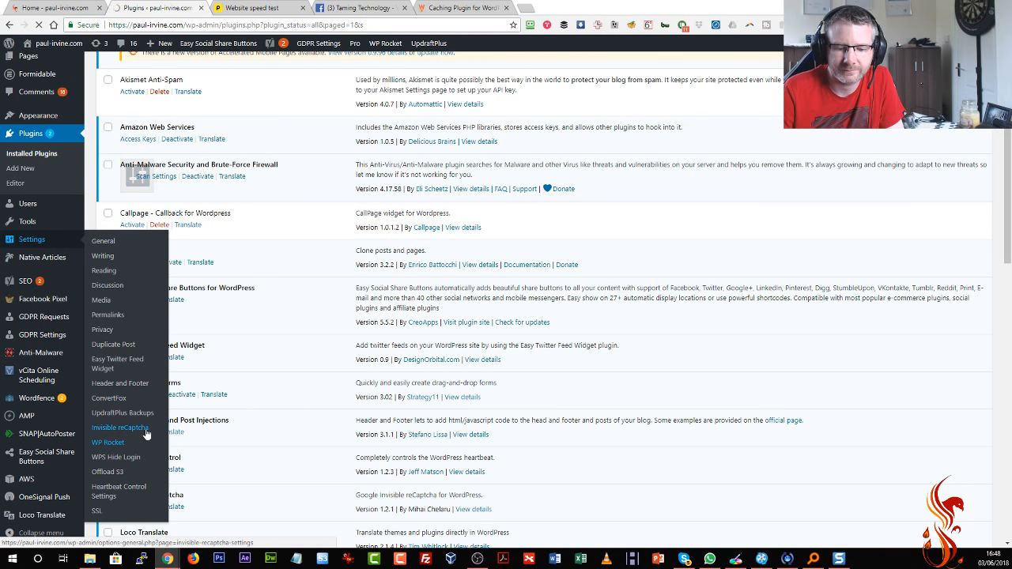
scroll(313, 424, "down", 5)
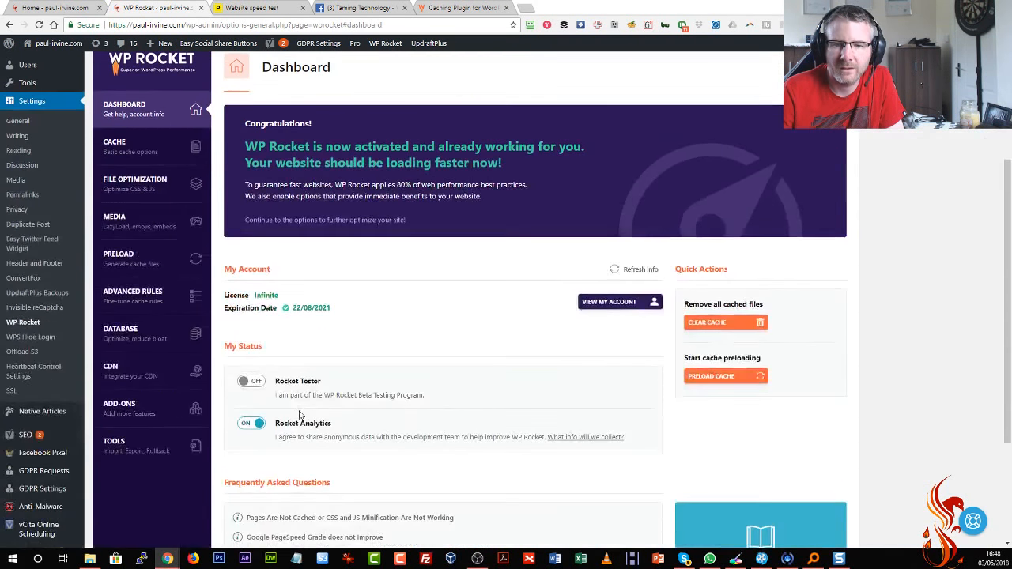
scroll(127, 93, "up", 5)
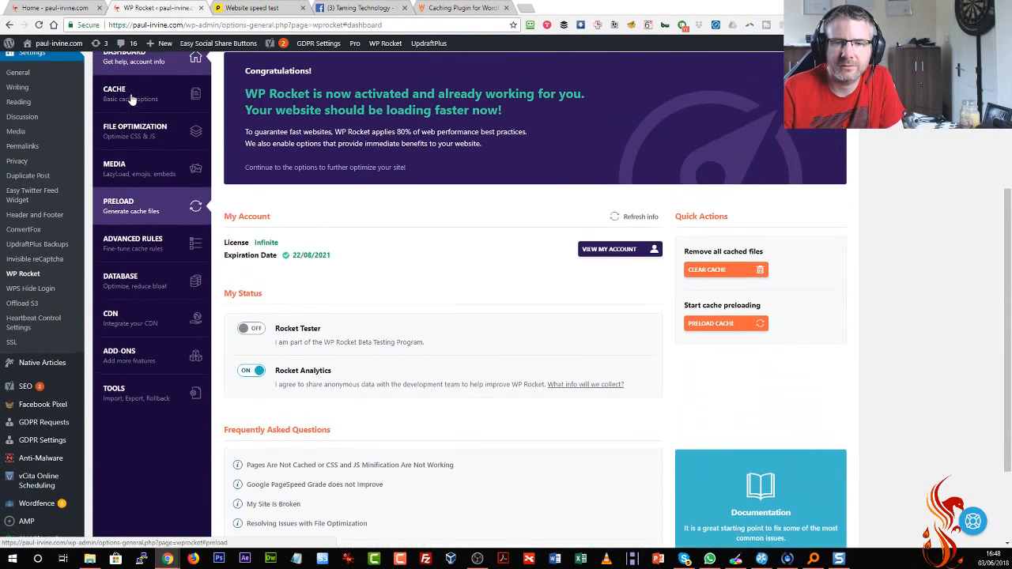
Review WP Rocket's File Optimization settings for HTML, CSS and JavaScript files
left_click(134, 129)
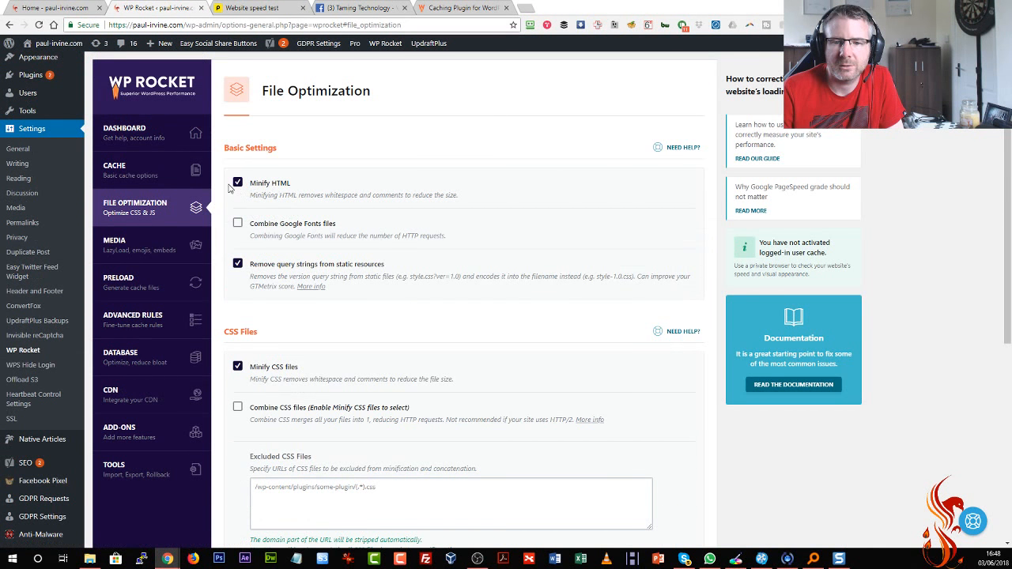
scroll(268, 276, "down", 2)
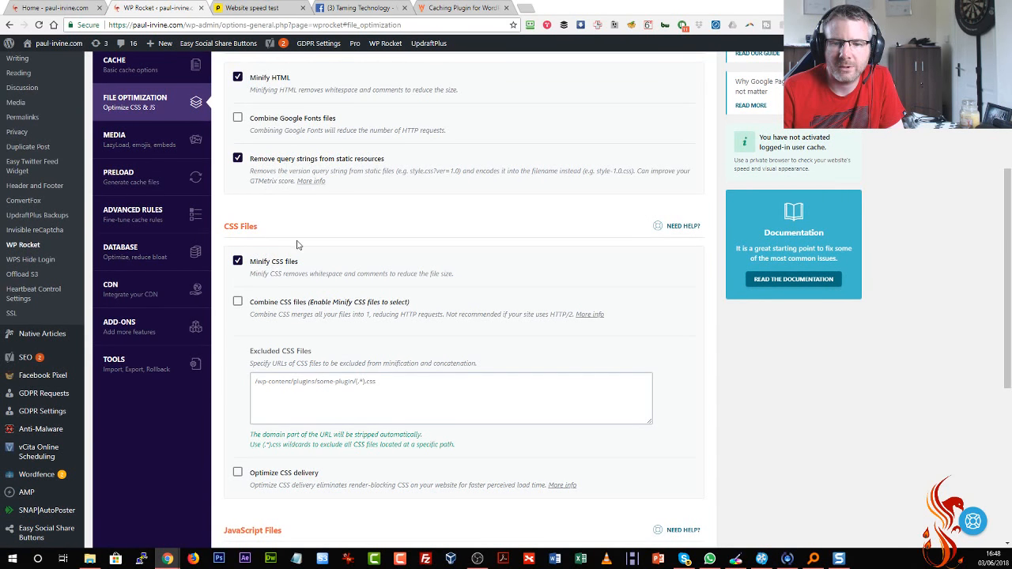
scroll(300, 246, "down", 2)
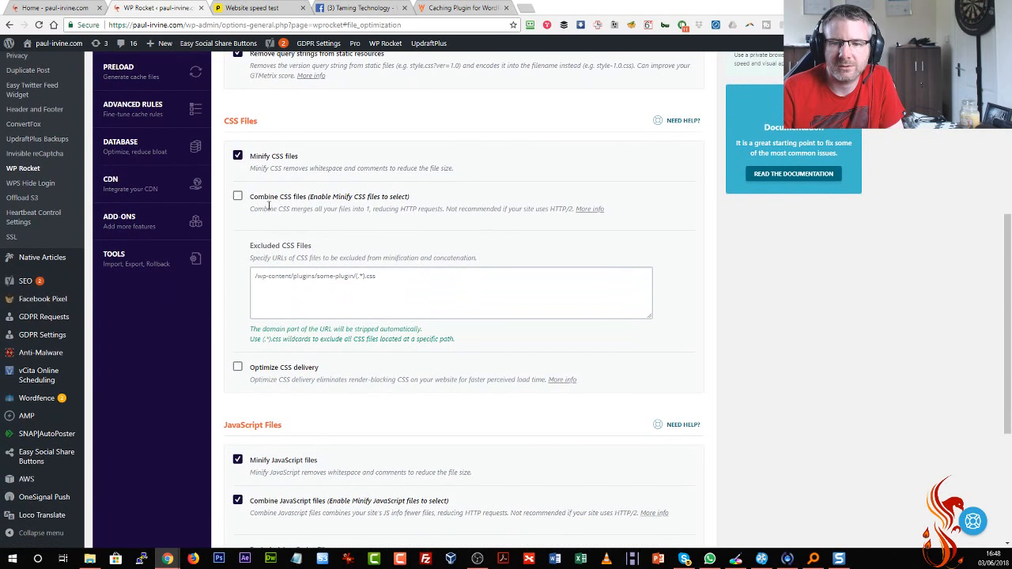
scroll(389, 230, "down", 2)
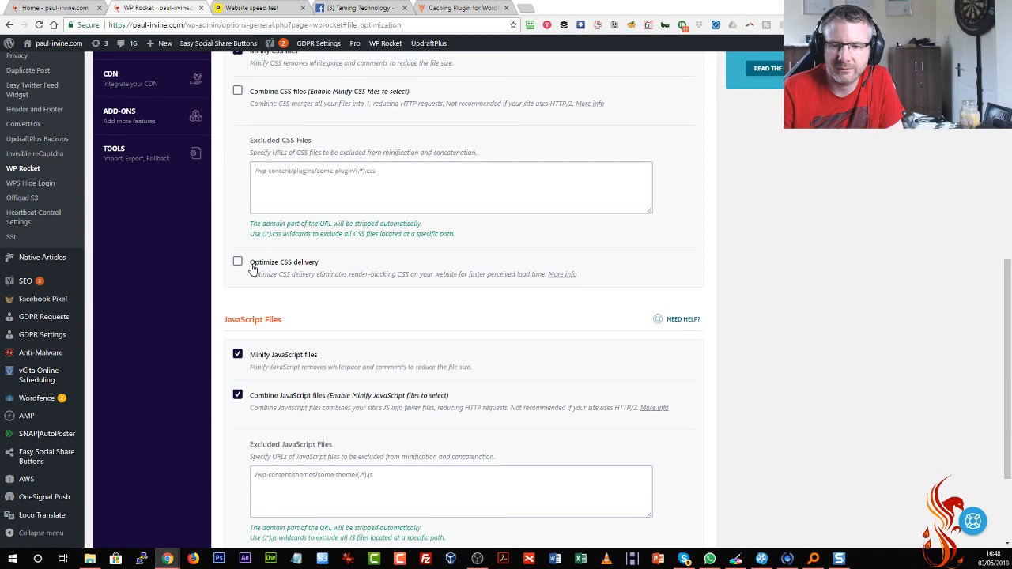
scroll(346, 268, "down", 2)
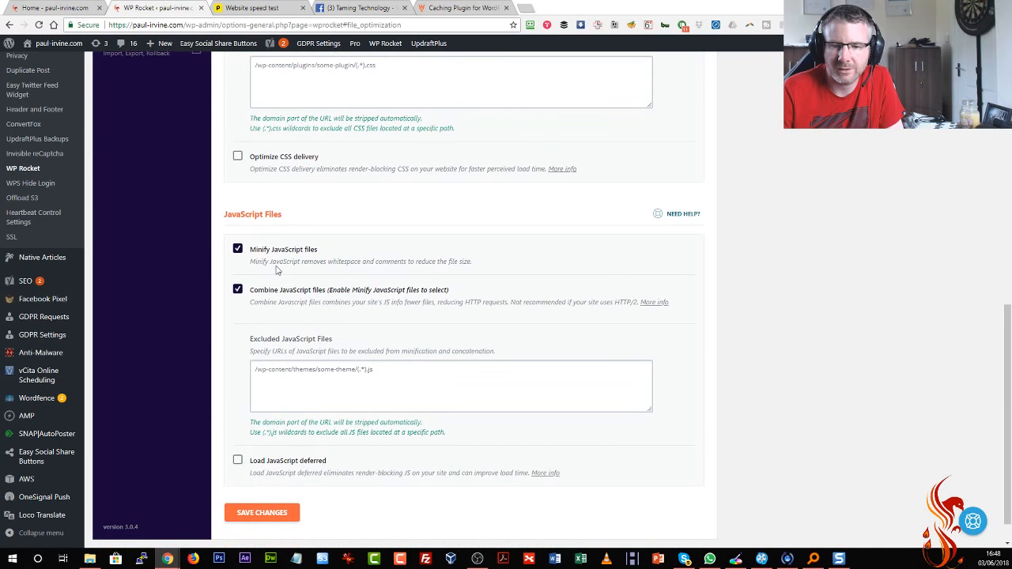
scroll(303, 261, "down", 1)
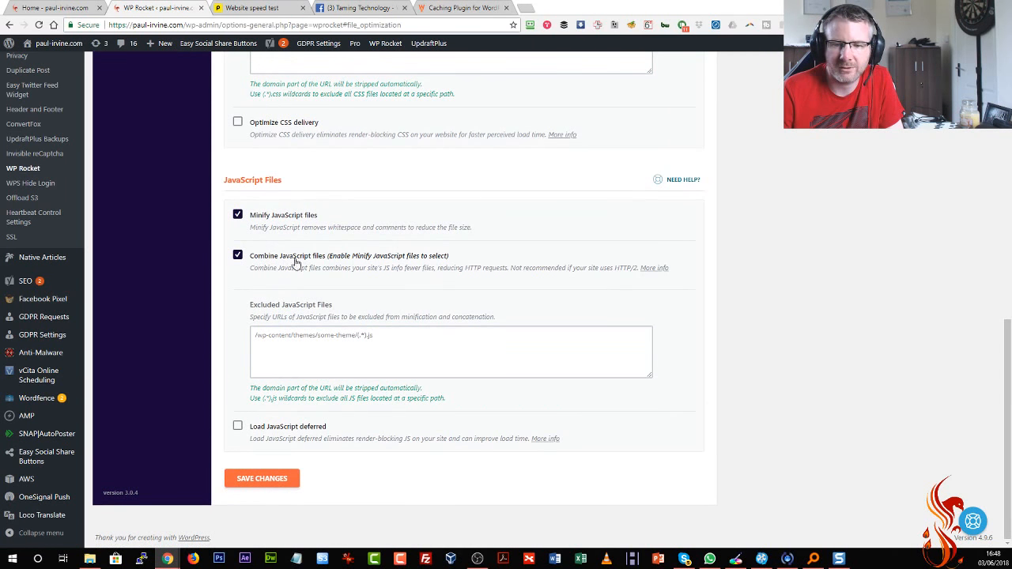
scroll(299, 438, "up", 5)
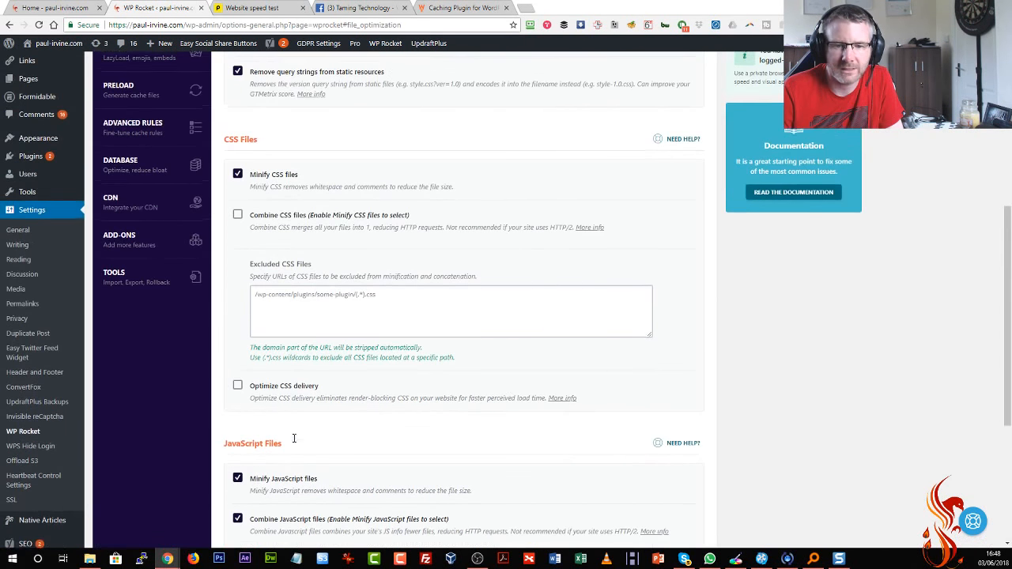
Review WP Rocket's Media settings and its basic Cache options
left_click(143, 224)
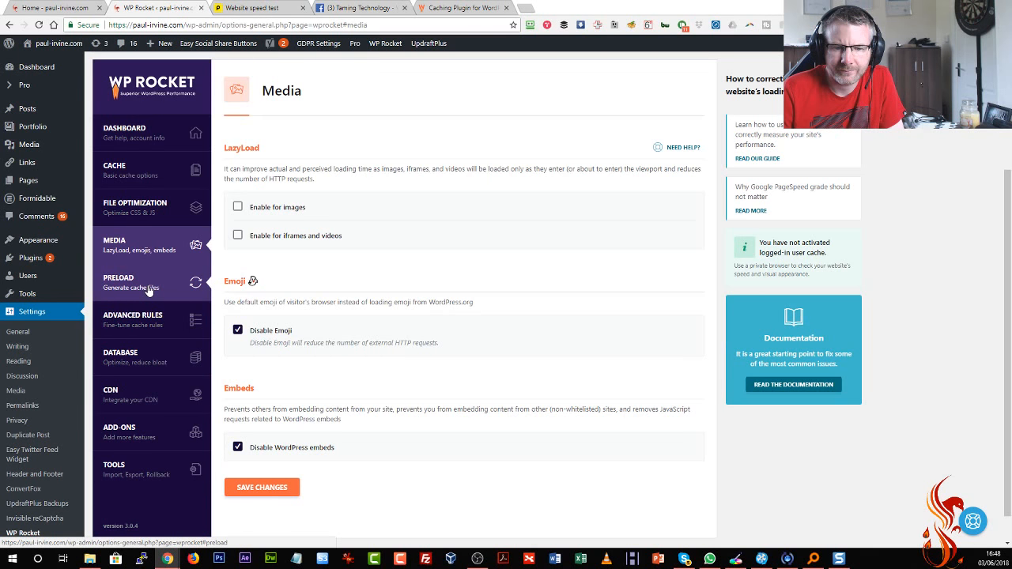
scroll(151, 360, "down", 1)
scroll(149, 340, "up", 2)
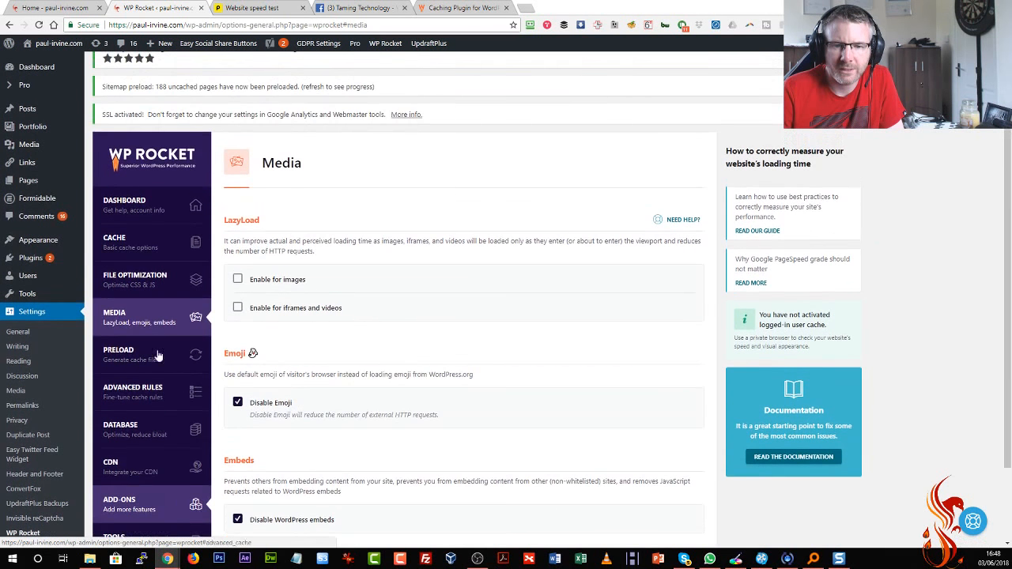
left_click(144, 239)
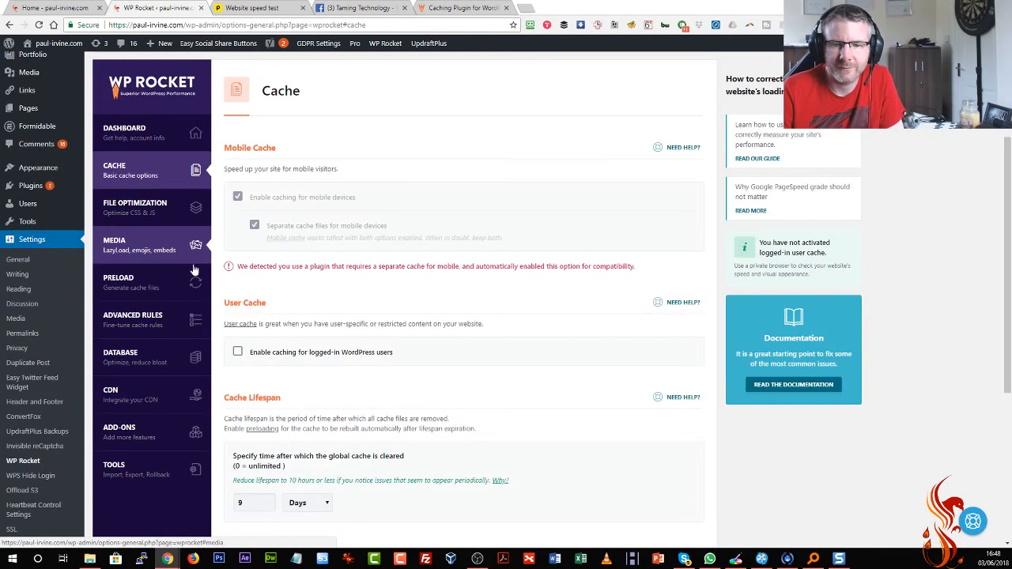
From WP Rocket's dashboard, clear the cache, start cache preloading, and clear the cache once more
left_click(136, 146)
left_click(713, 354)
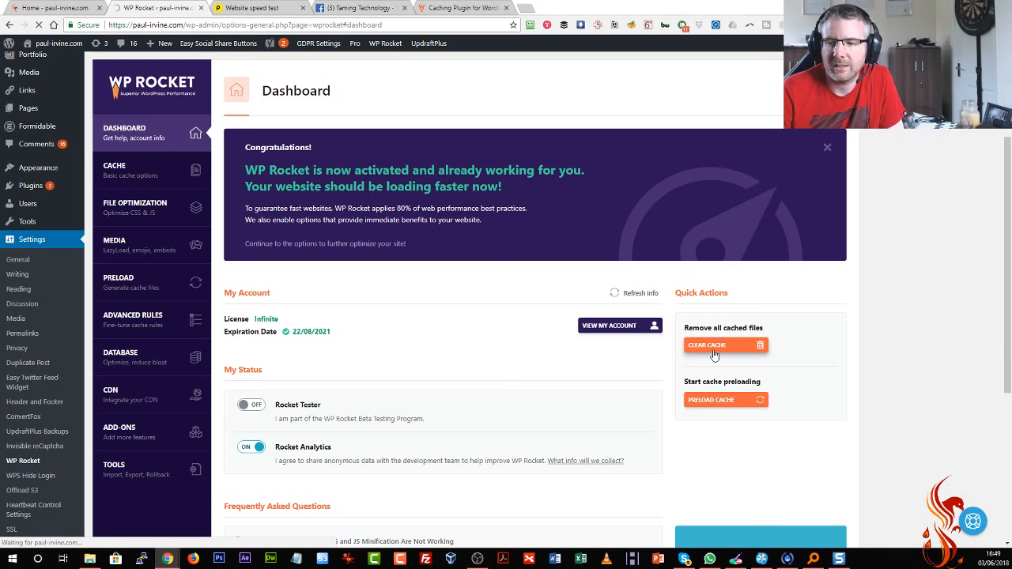
scroll(715, 356, "down", 3)
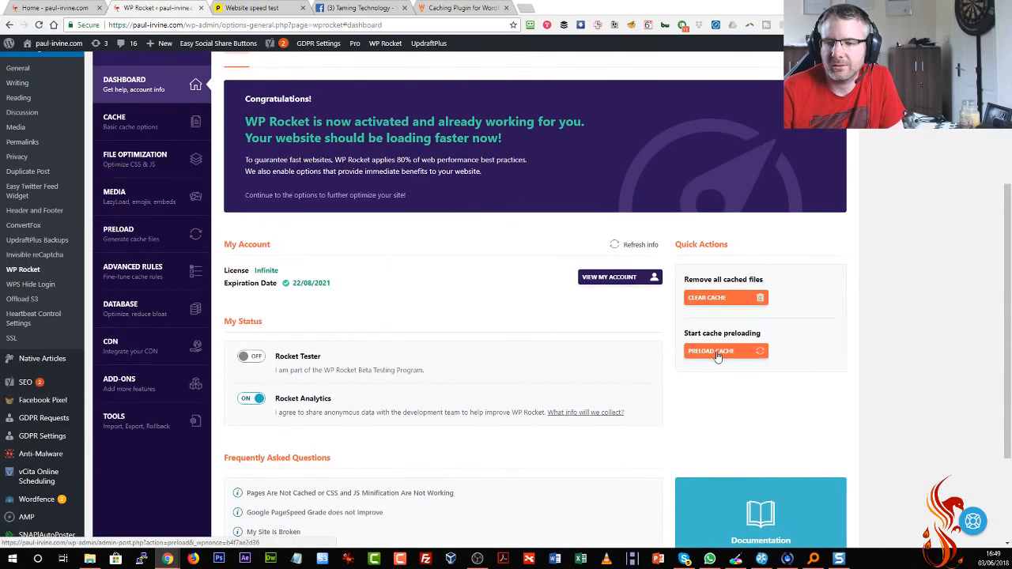
left_click(717, 355)
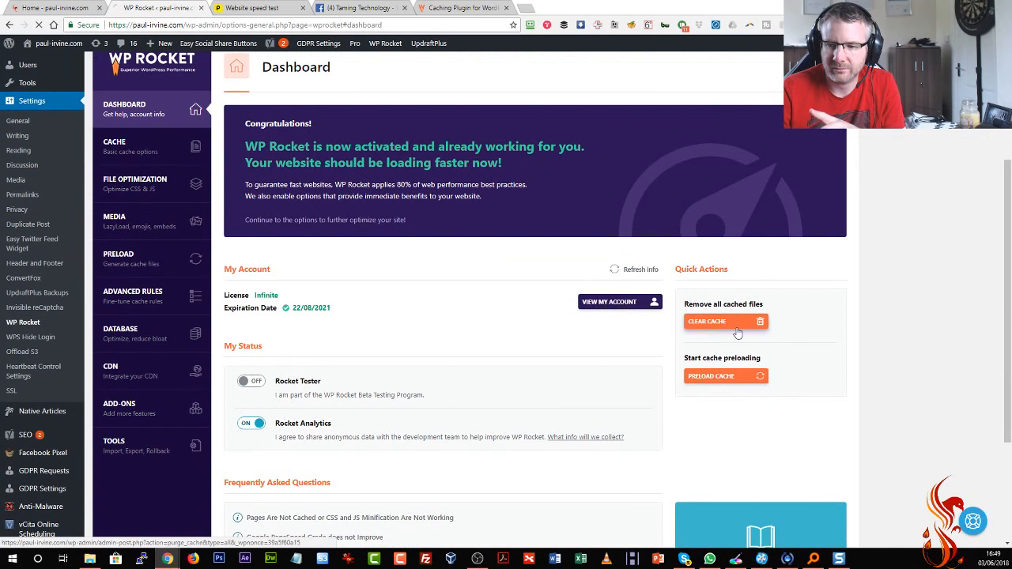
left_click(739, 325)
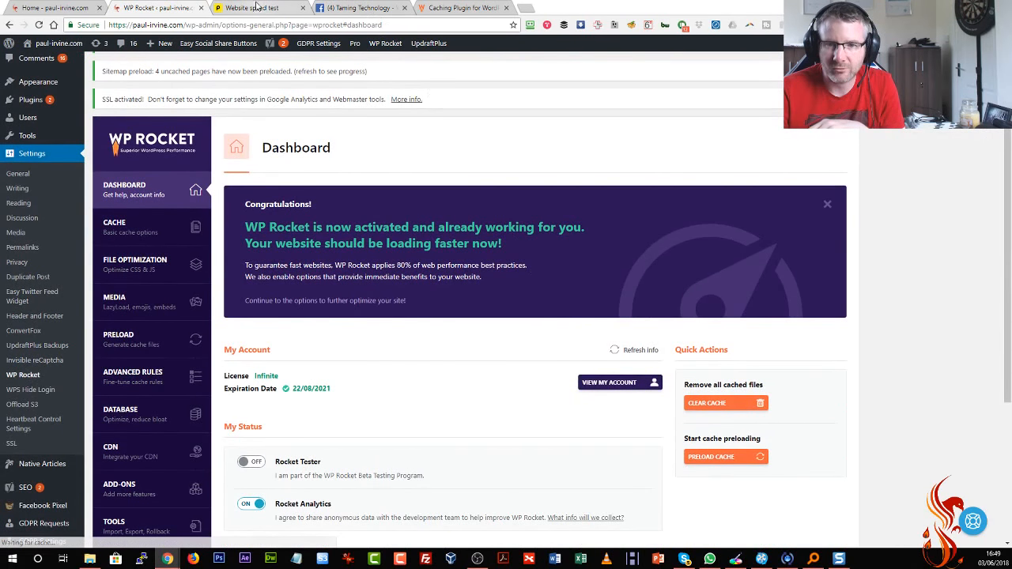
Switch to the Pingdom speed test and check the load time in the previous result
left_click(255, 8)
scroll(196, 313, "up", 1)
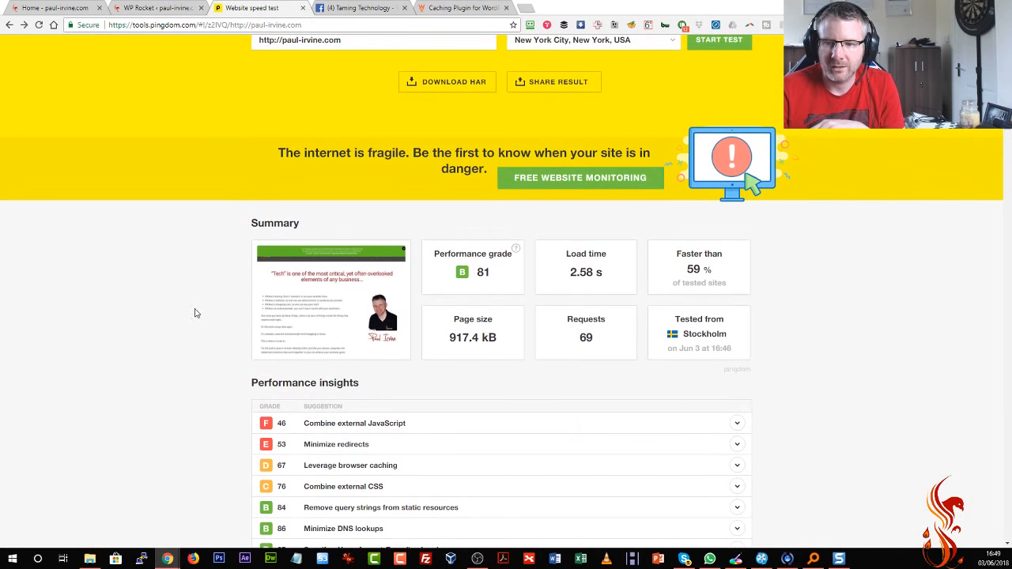
left_click_drag(560, 288, 612, 277)
left_click(610, 276)
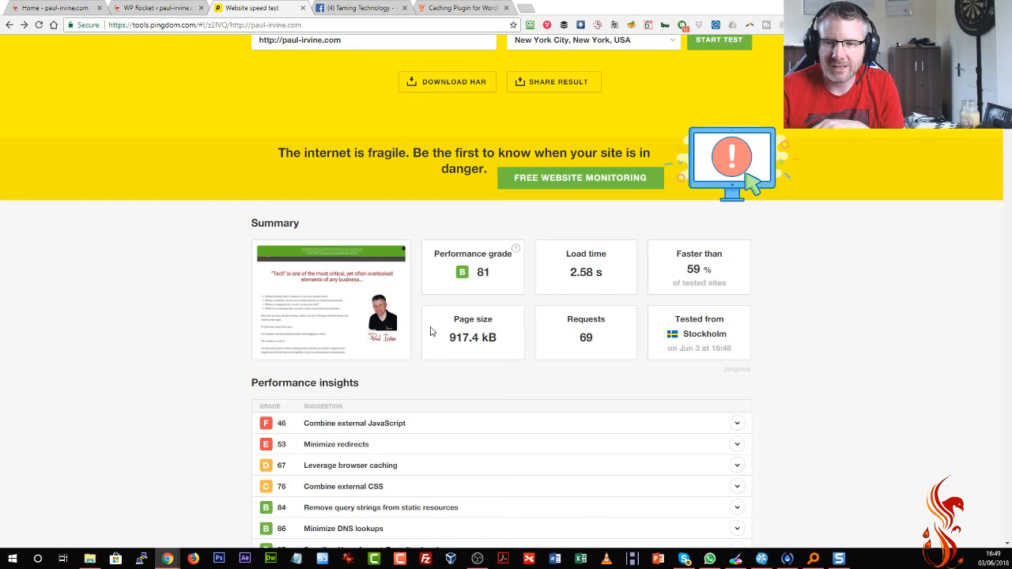
Run the Pingdom test of the site from Stockholm, Sweden and check its load time
scroll(431, 331, "up", 1)
left_click(651, 93)
scroll(582, 169, "up", 1)
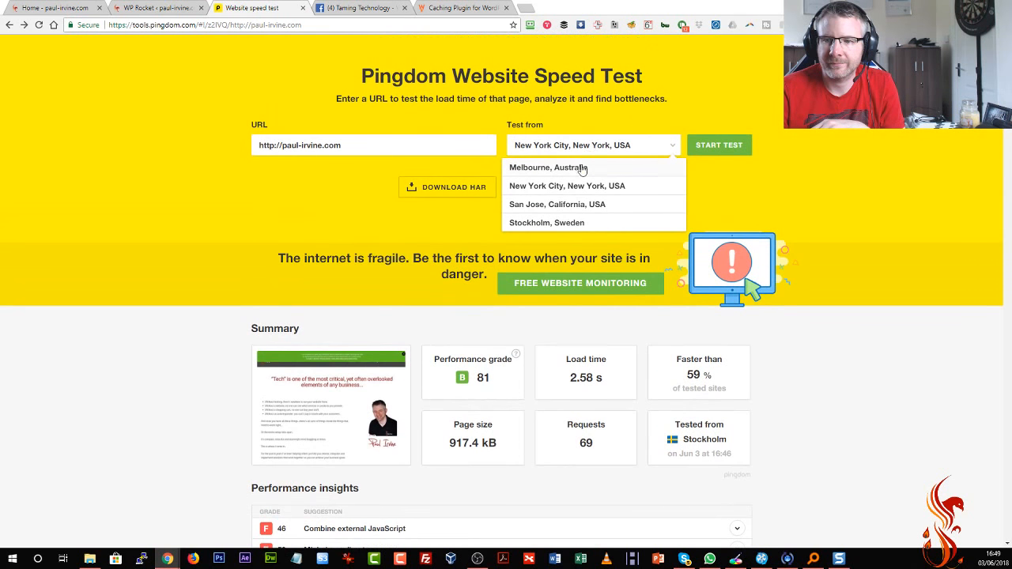
left_click(597, 222)
left_click(725, 151)
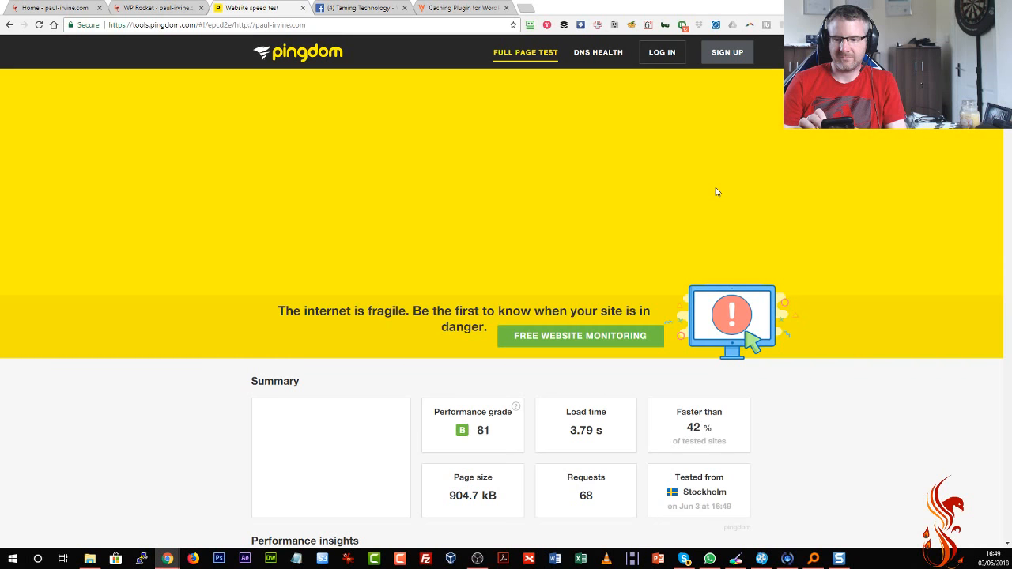
scroll(716, 192, "down", 3)
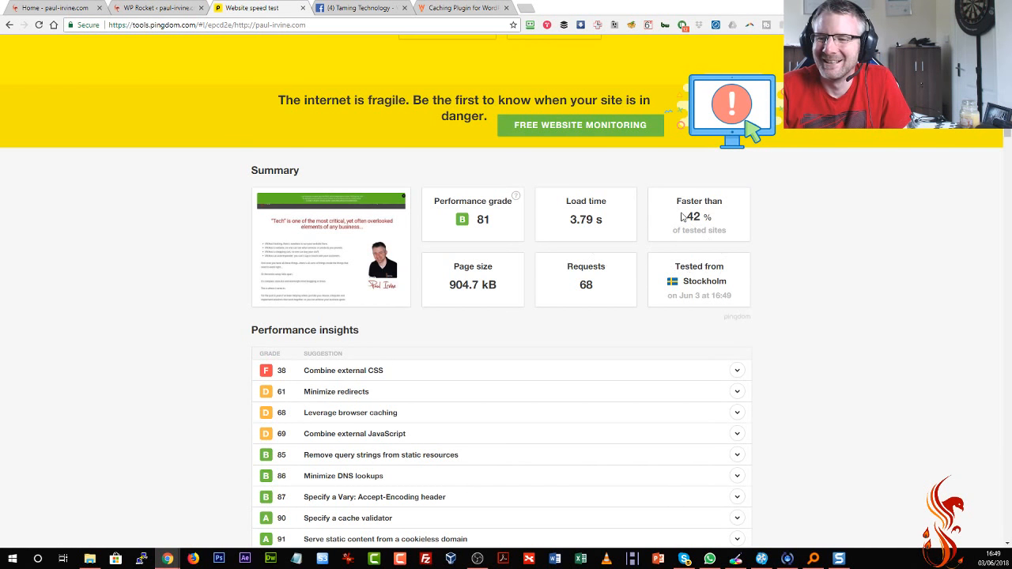
left_click_drag(572, 223, 613, 222)
left_click(621, 270)
Repeat the Pingdom test from Stockholm two more times for the same site
scroll(642, 286, "up", 2)
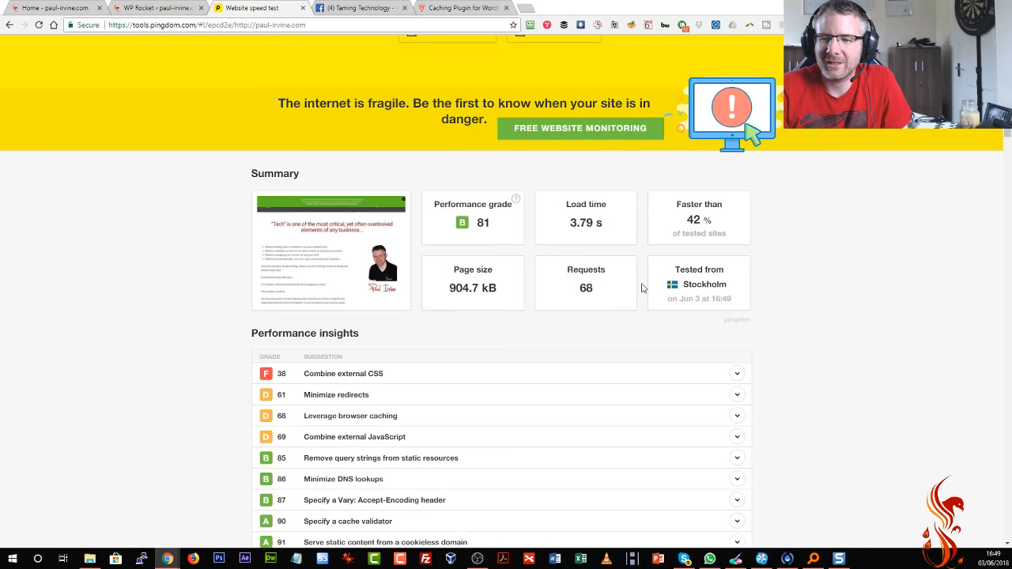
left_click(727, 96)
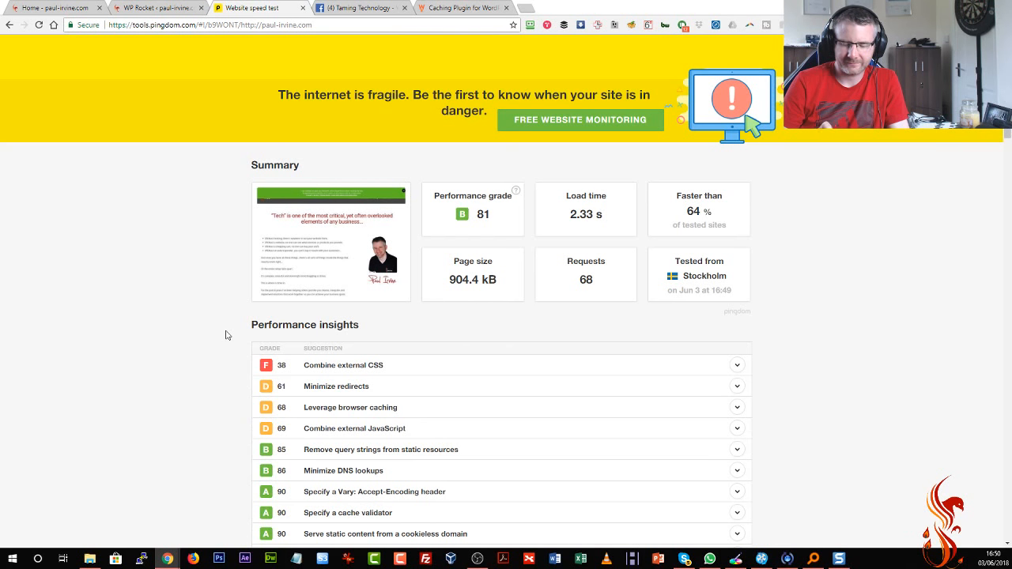
scroll(816, 388, "up", 3)
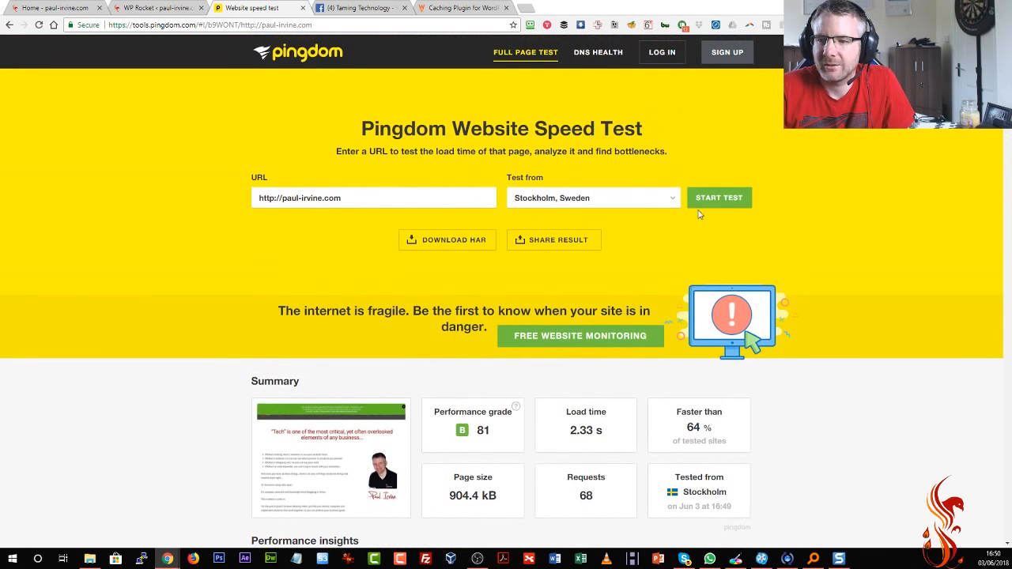
left_click(709, 199)
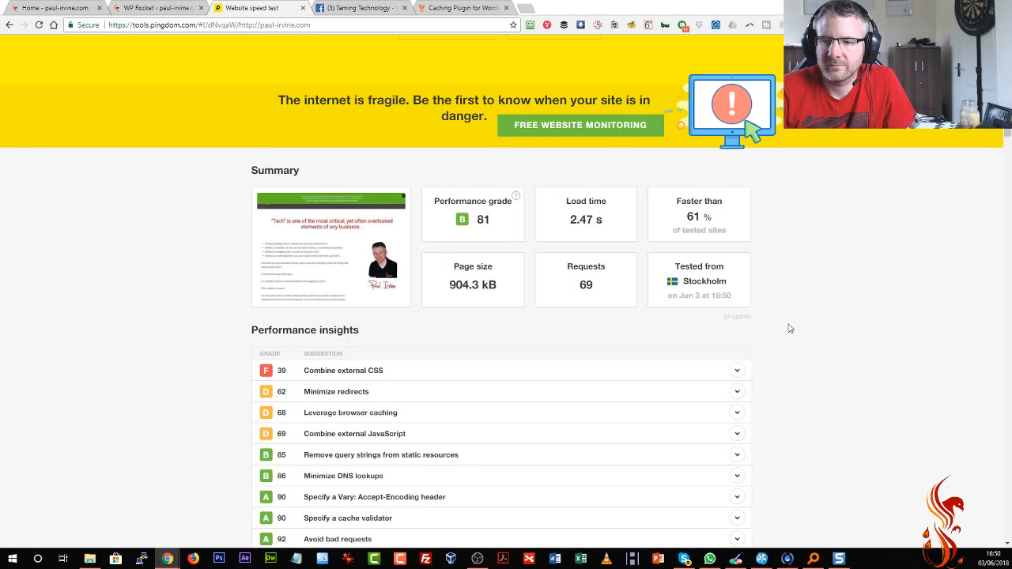
Compare the latest Pingdom summary with the earlier summary capture in Snagit Editor, returning to the browser
right_click(794, 324)
left_click(840, 559)
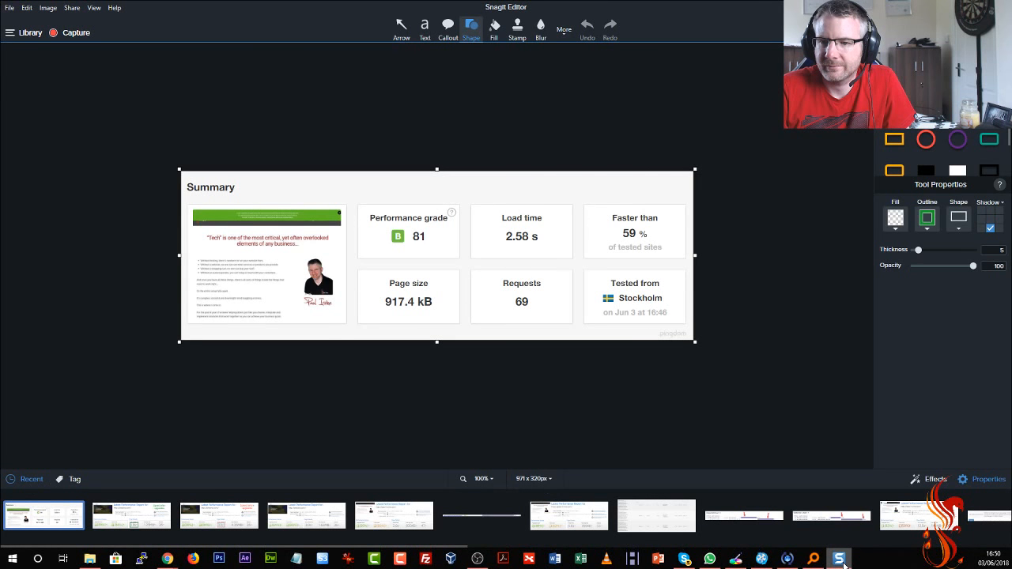
left_click(839, 559)
scroll(803, 417, "up", 2)
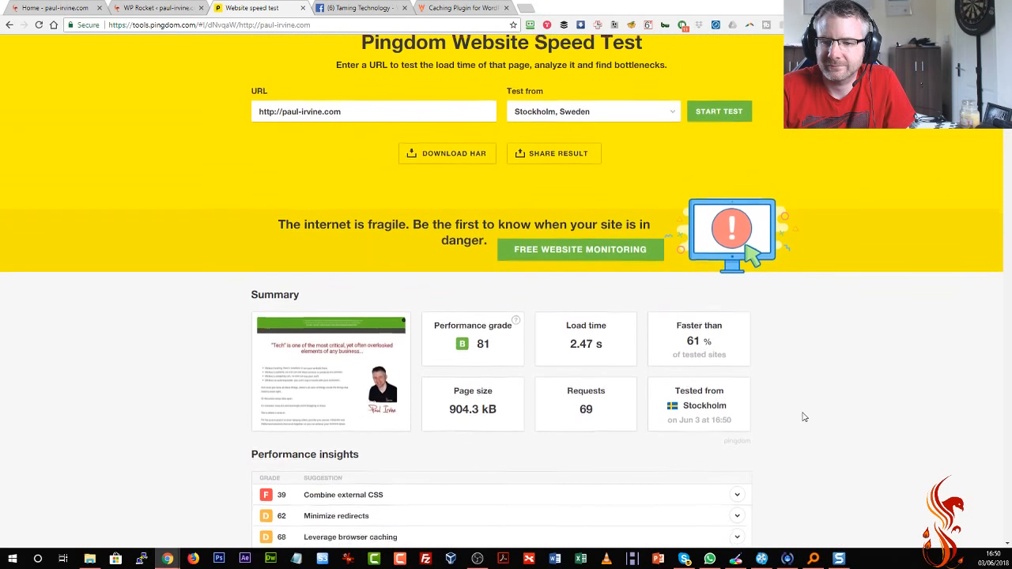
scroll(803, 417, "down", 1)
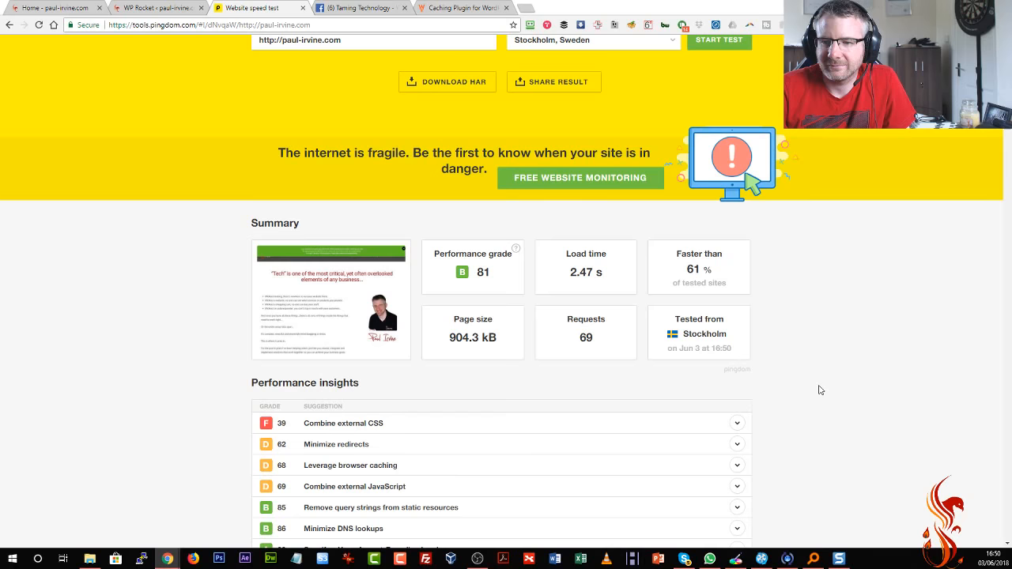
Run the Stockholm Pingdom test once more and review the summary and performance insights
scroll(820, 390, "up", 2)
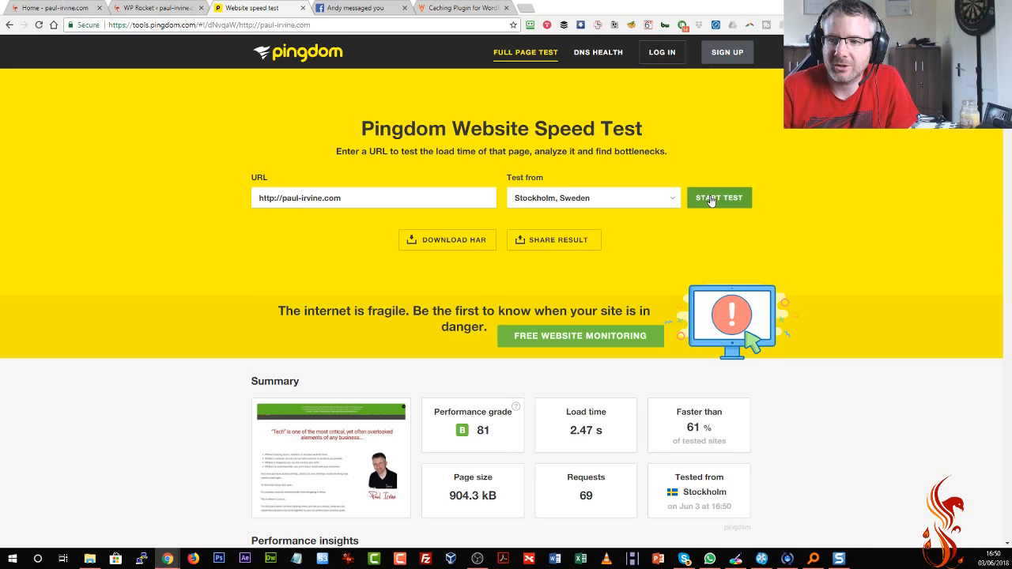
left_click(711, 199)
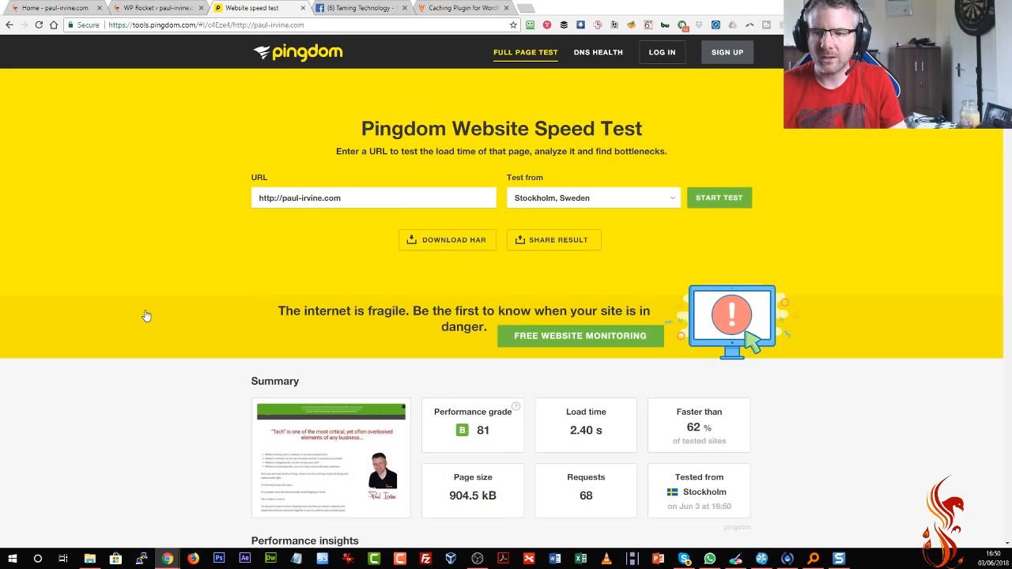
scroll(151, 318, "down", 2)
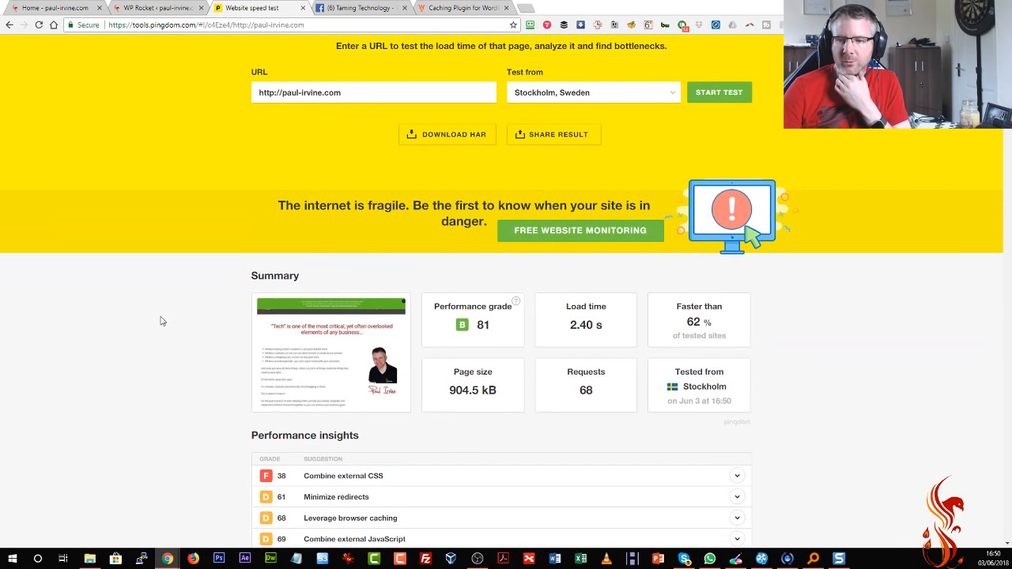
scroll(160, 320, "down", 2)
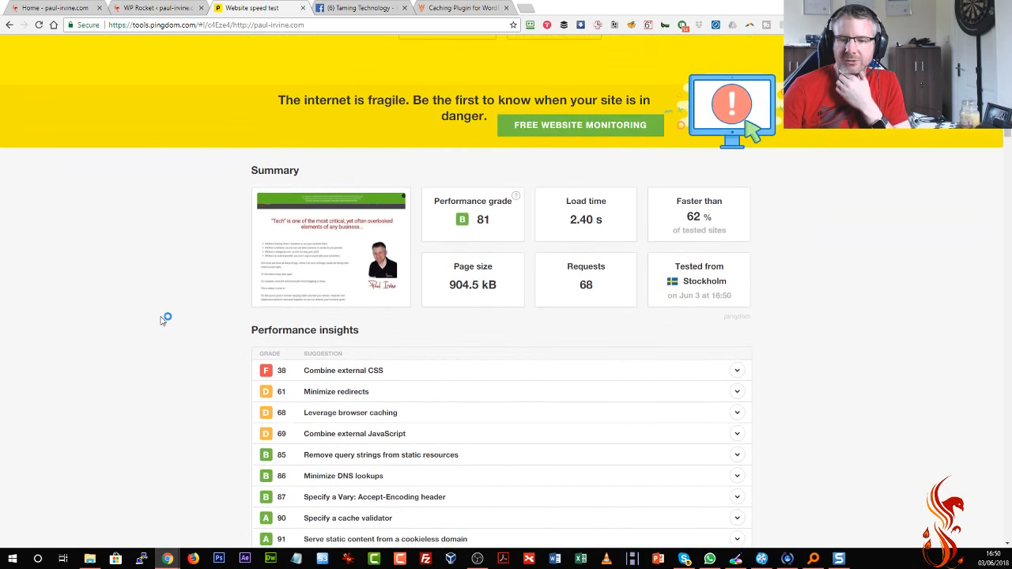
Check the latest Pingdom summary against the earlier summary capture in Snagit Editor, returning to the browser
scroll(160, 321, "up", 4)
scroll(161, 320, "down", 4)
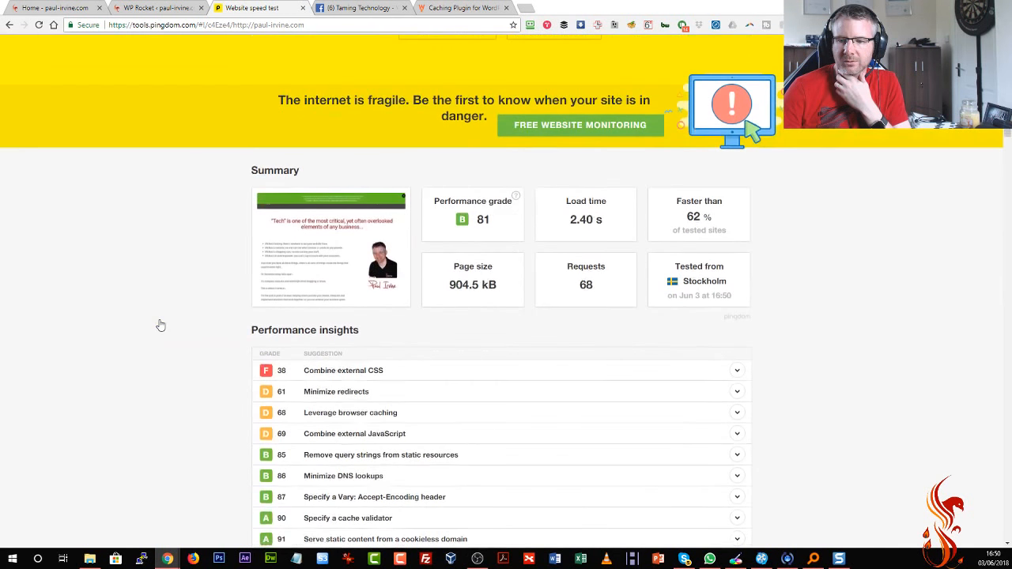
left_click(840, 559)
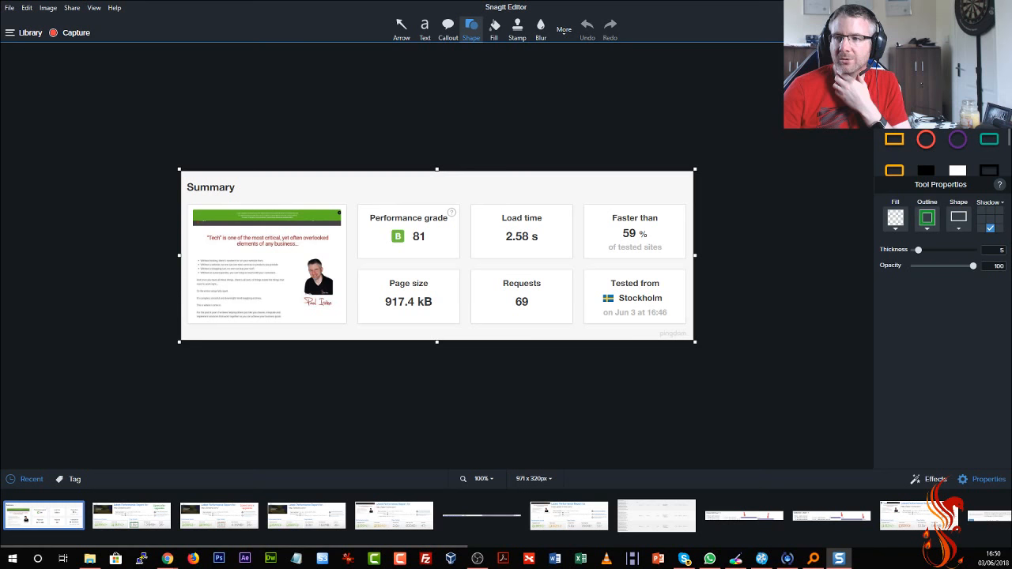
left_click(947, 7)
Rerun the Pingdom test of the site from Stockholm, Sweden and view its new summary
scroll(840, 413, "up", 3)
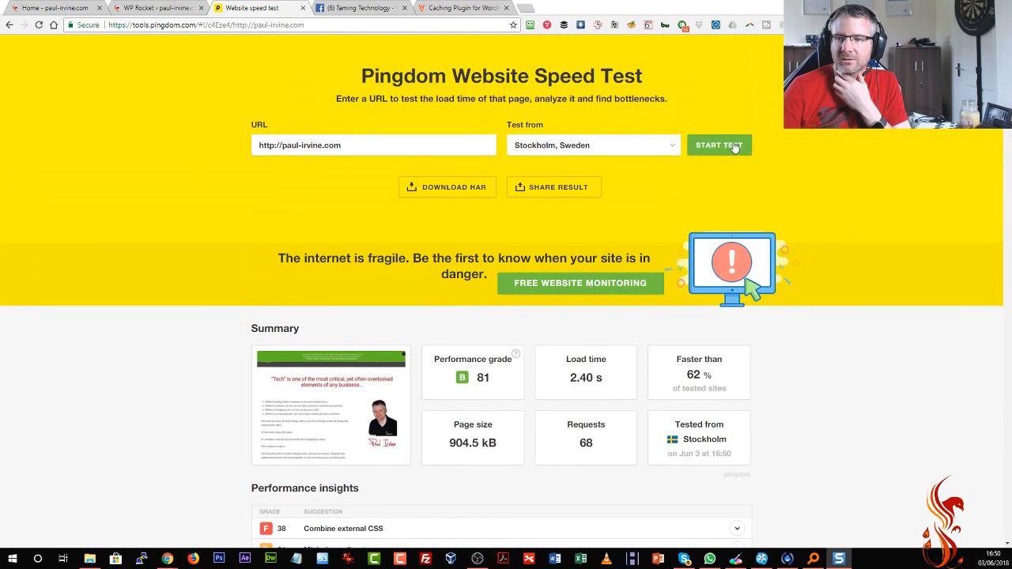
left_click(736, 146)
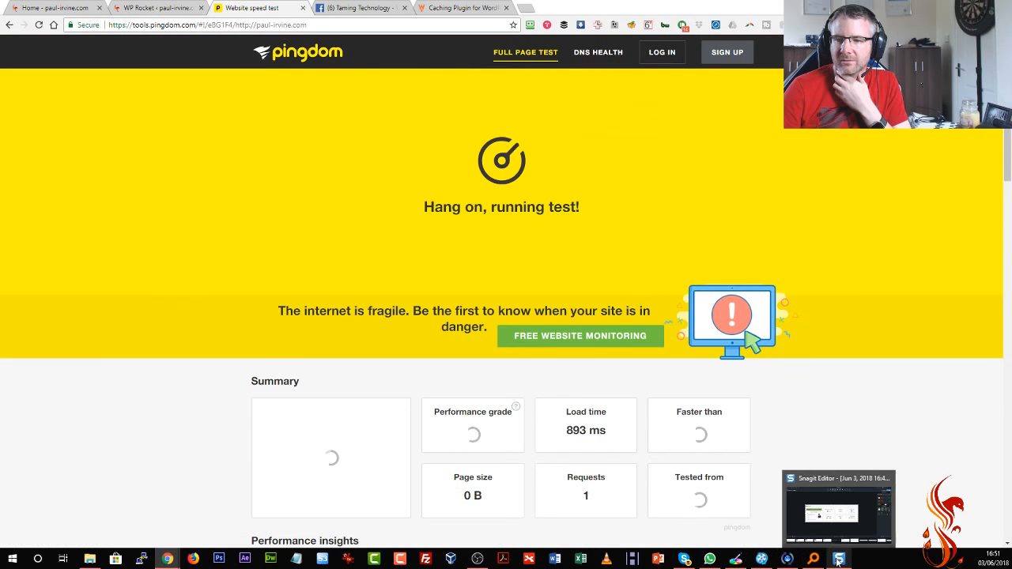
scroll(216, 445, "down", 3)
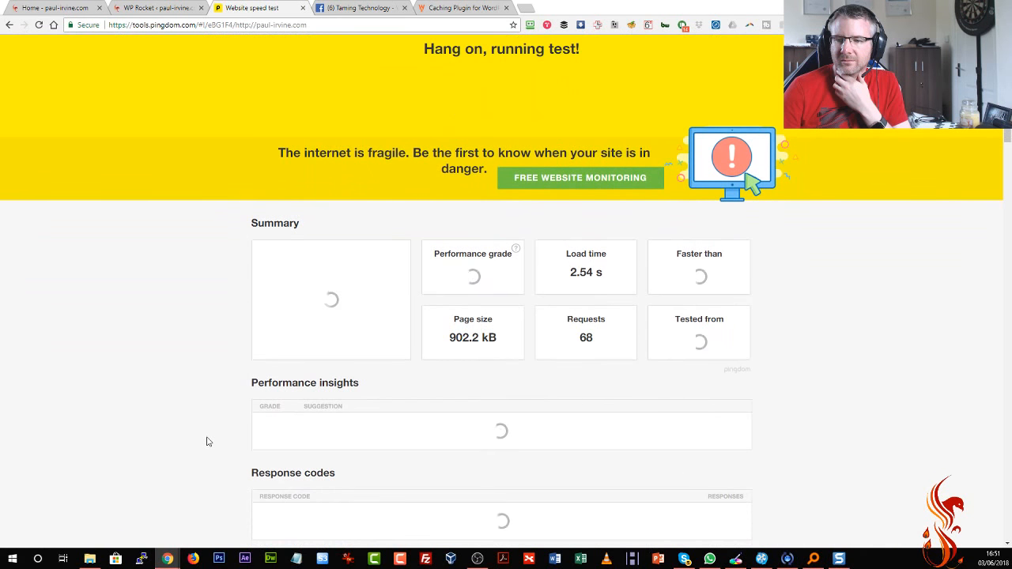
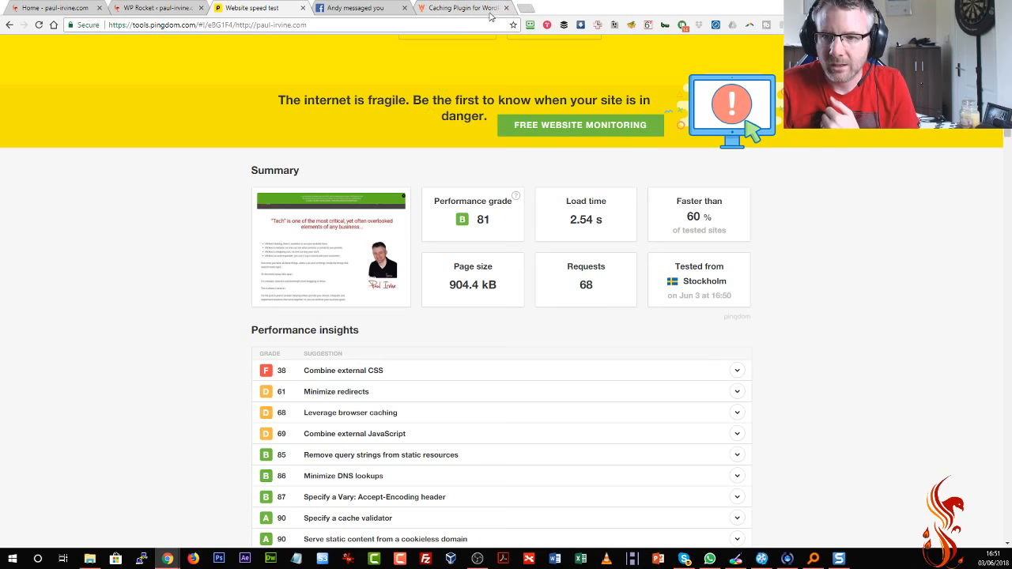
Switch to the WP Rocket website and review the Single, Plus and Infinite licence prices on its pricing page
left_click(471, 12)
left_click(317, 24)
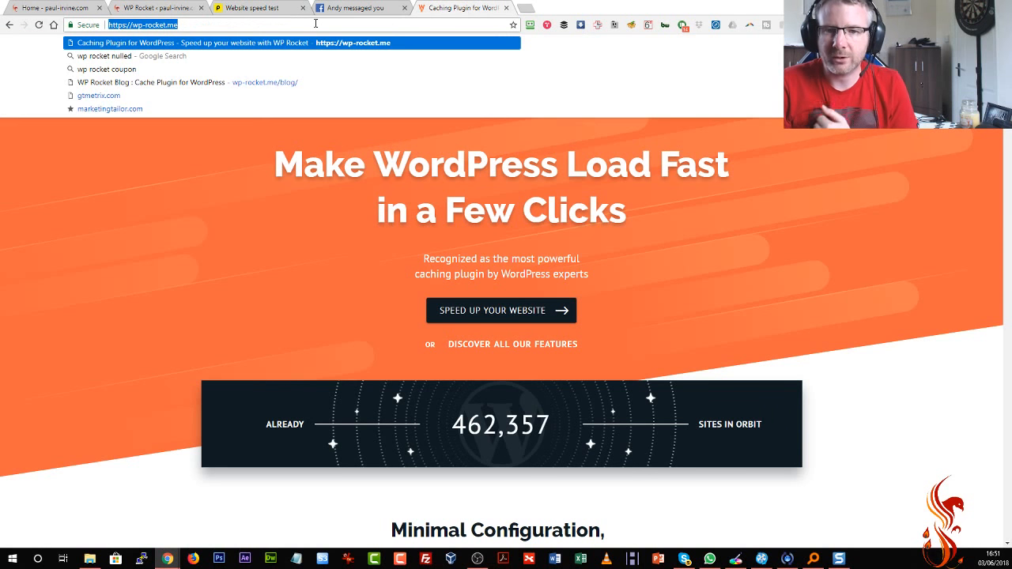
left_click(207, 222)
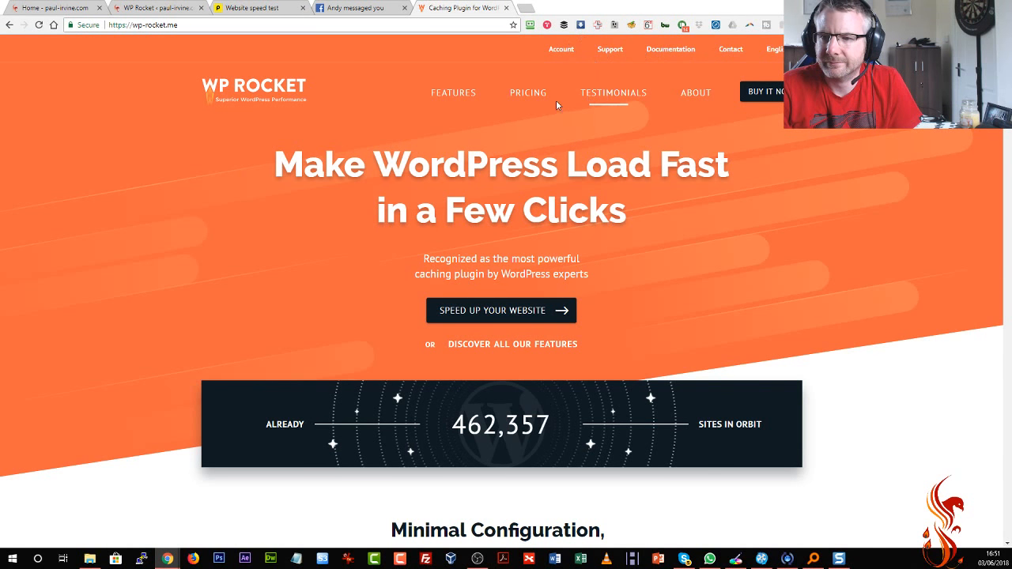
left_click(528, 92)
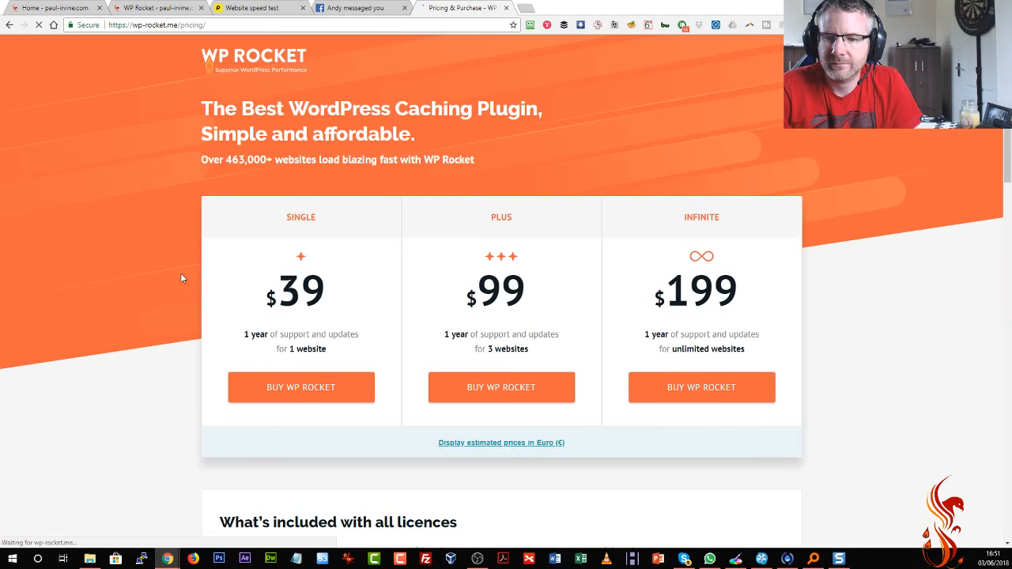
scroll(180, 275, "down", 2)
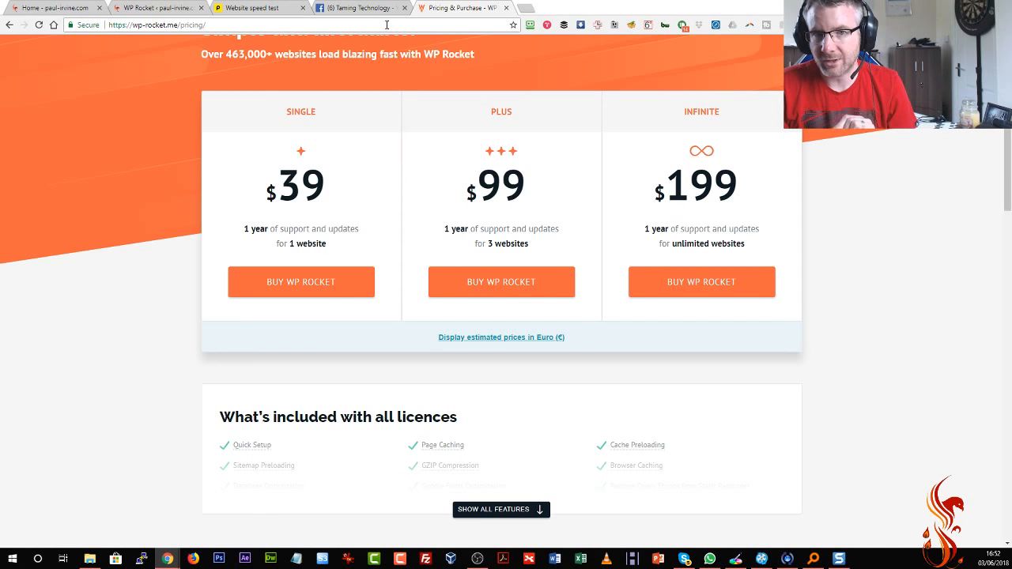
Load pirvine.com/vipercache in place of the WP Rocket pricing page
left_click(387, 24)
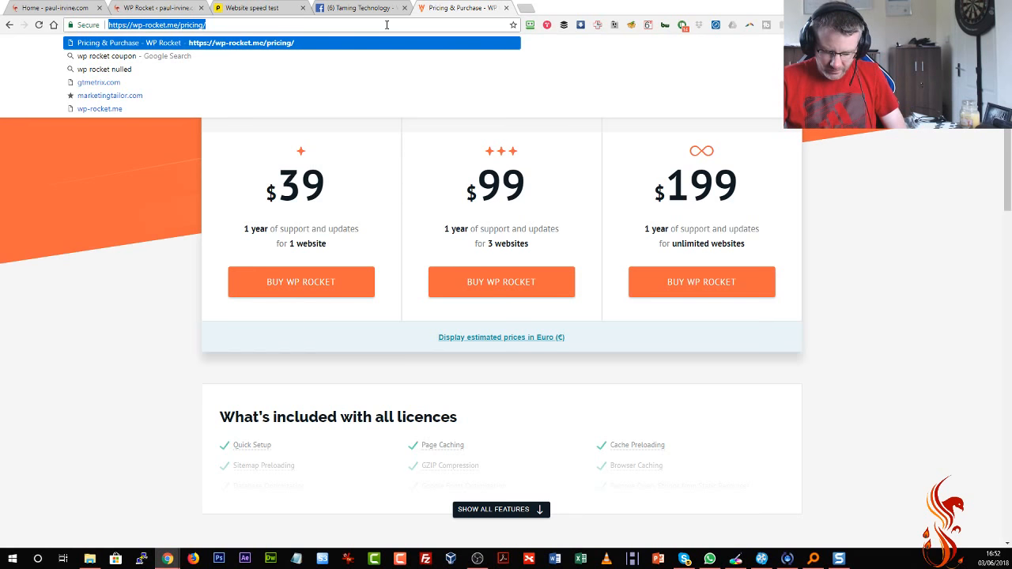
type("pirvine.com/")
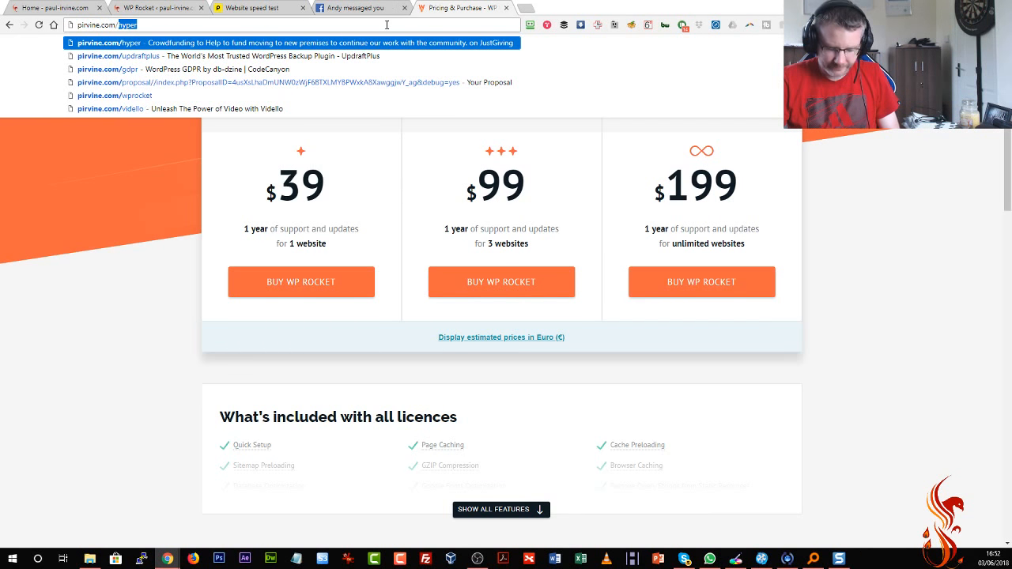
type("vipercache")
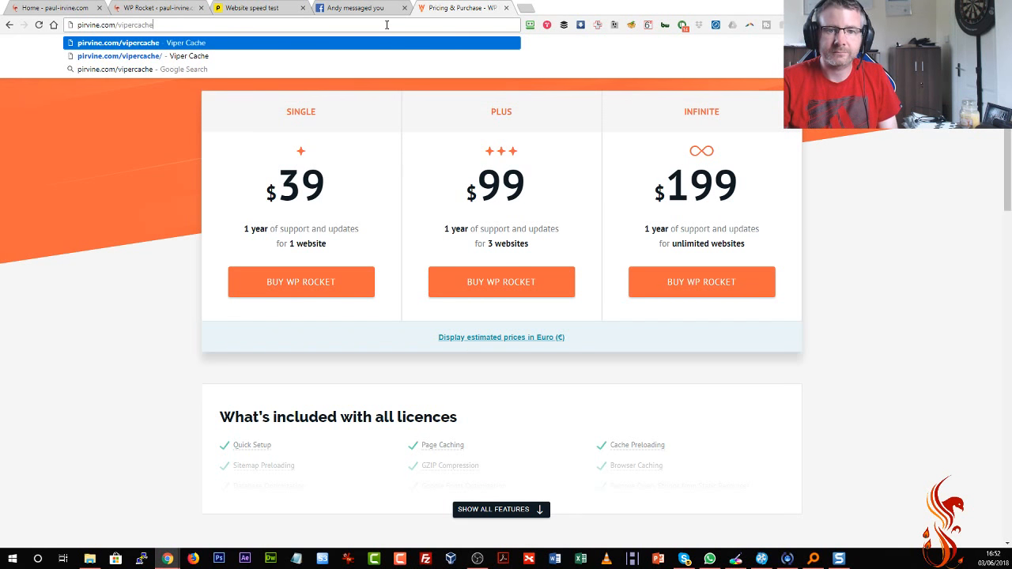
key("Return")
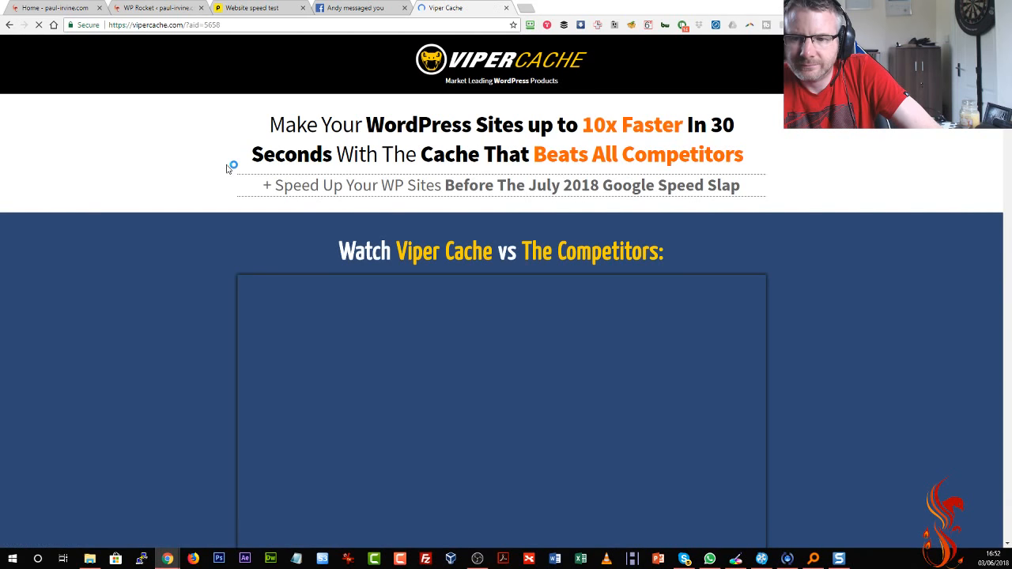
Skim the Viper Cache sales page and jump to its product pricing for the Personal and Agency licenses
scroll(453, 266, "down", 5)
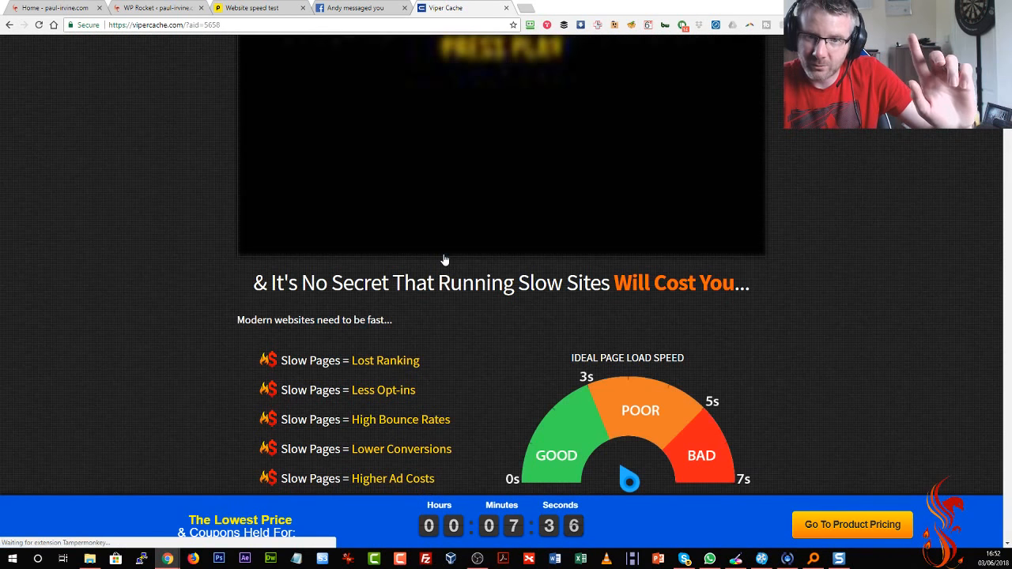
scroll(443, 259, "down", 10)
scroll(443, 261, "down", 5)
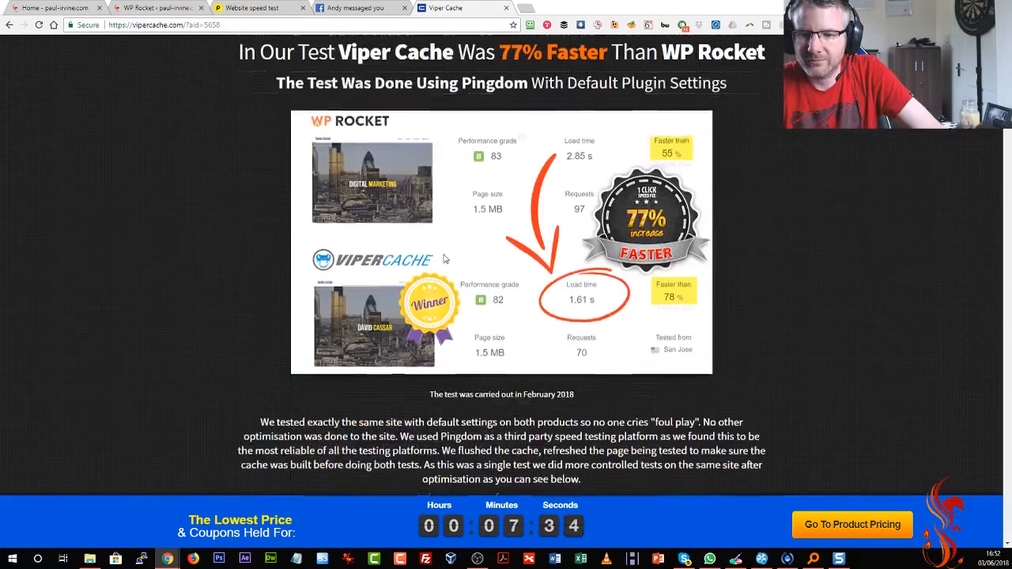
left_click(836, 537)
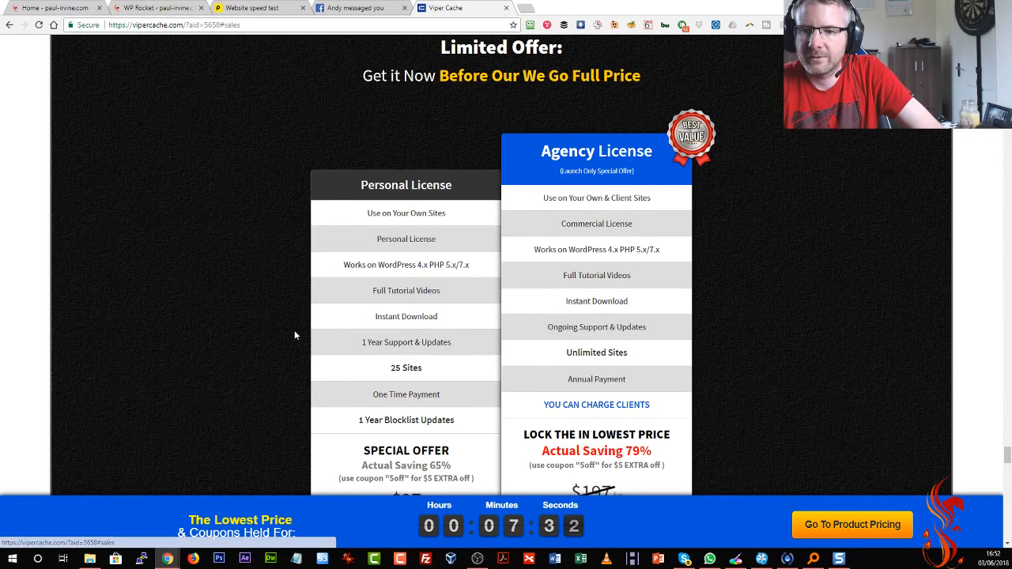
scroll(294, 329, "down", 1)
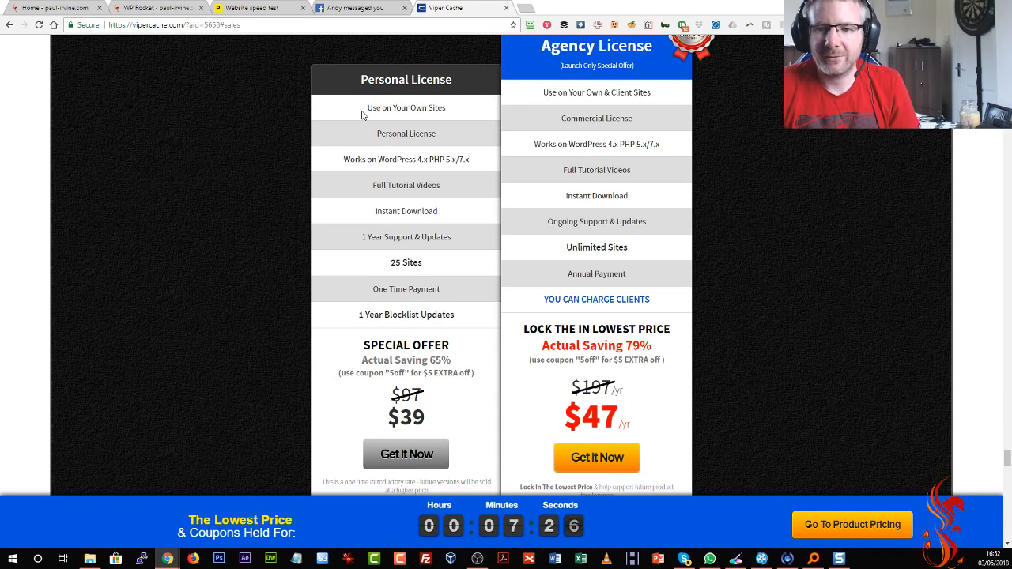
Review the Viper Cache Personal License features, including permitted use, tutorial videos, support and updates, and number of sites
left_click_drag(365, 109, 456, 114)
left_click(456, 115)
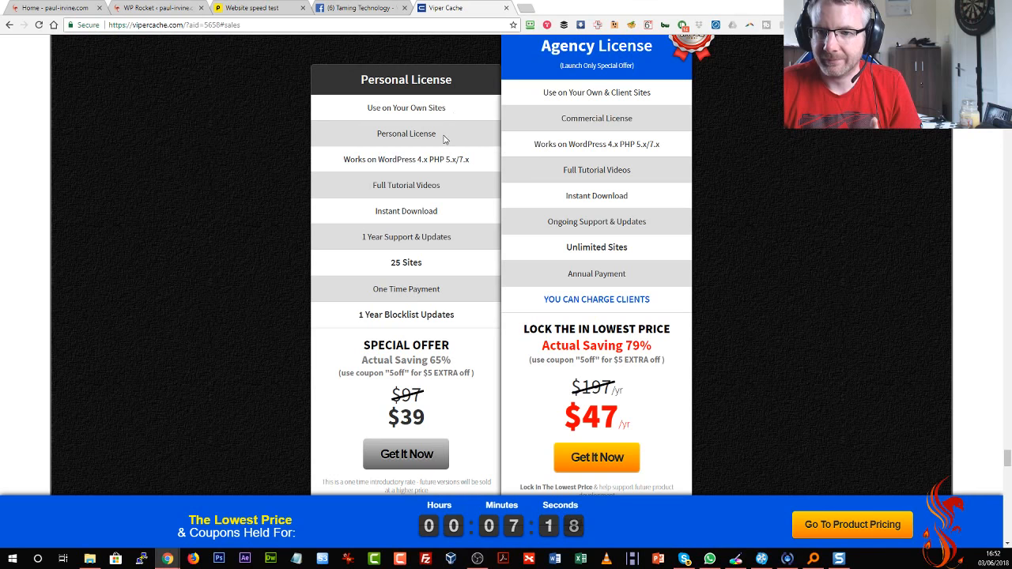
triple_click(403, 189)
left_click_drag(443, 214, 353, 214)
left_click_drag(337, 248, 465, 235)
left_click(435, 262)
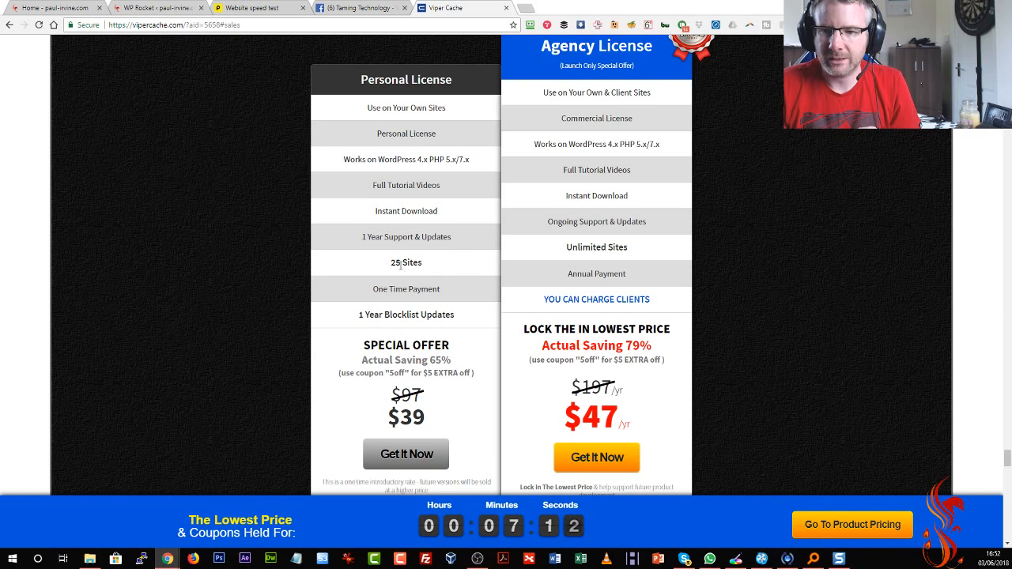
left_click_drag(387, 270, 428, 267)
left_click(428, 267)
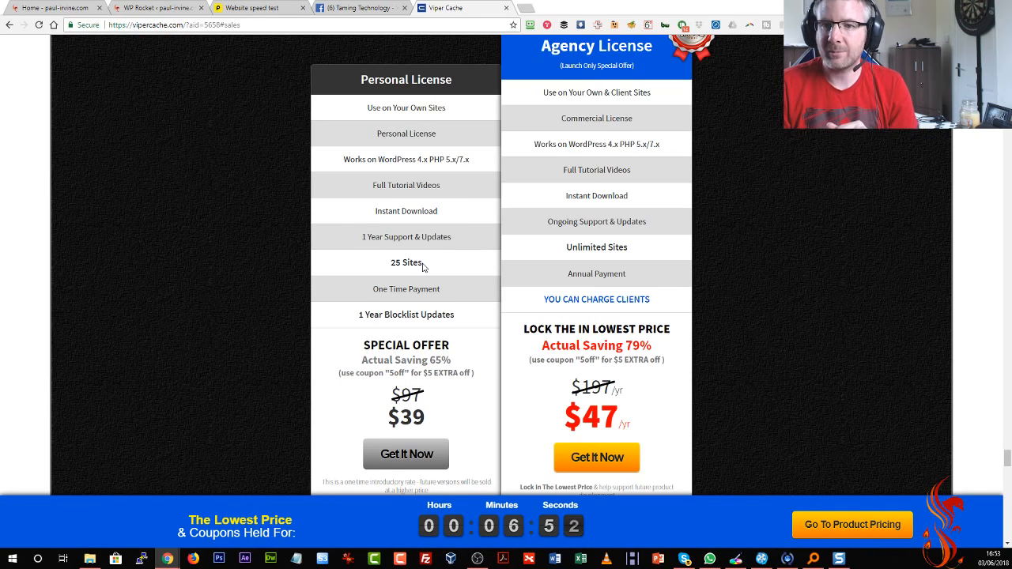
Open pirvine.com/wprocket in a new browser tab
left_click(525, 8)
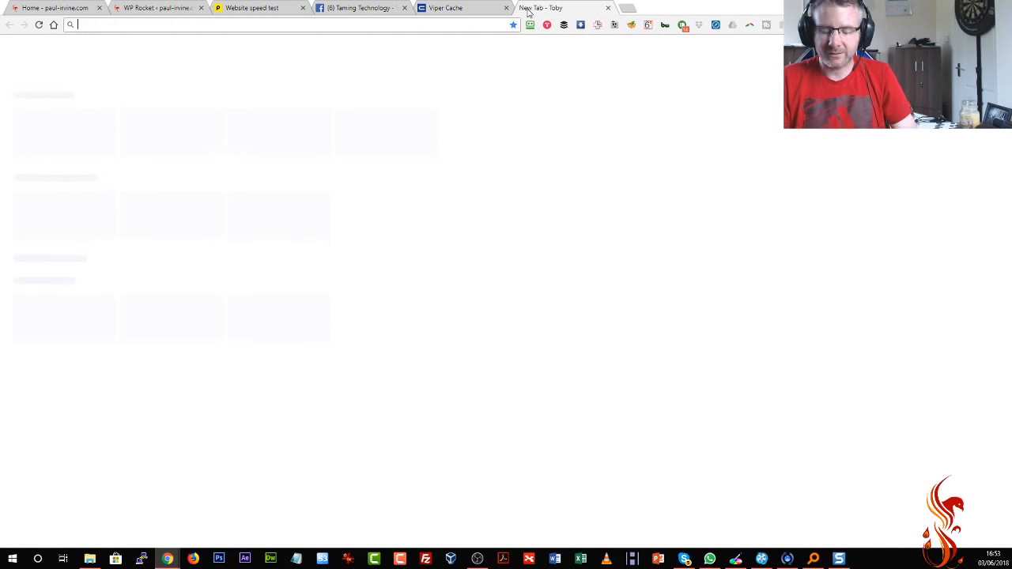
type("pirvine.co")
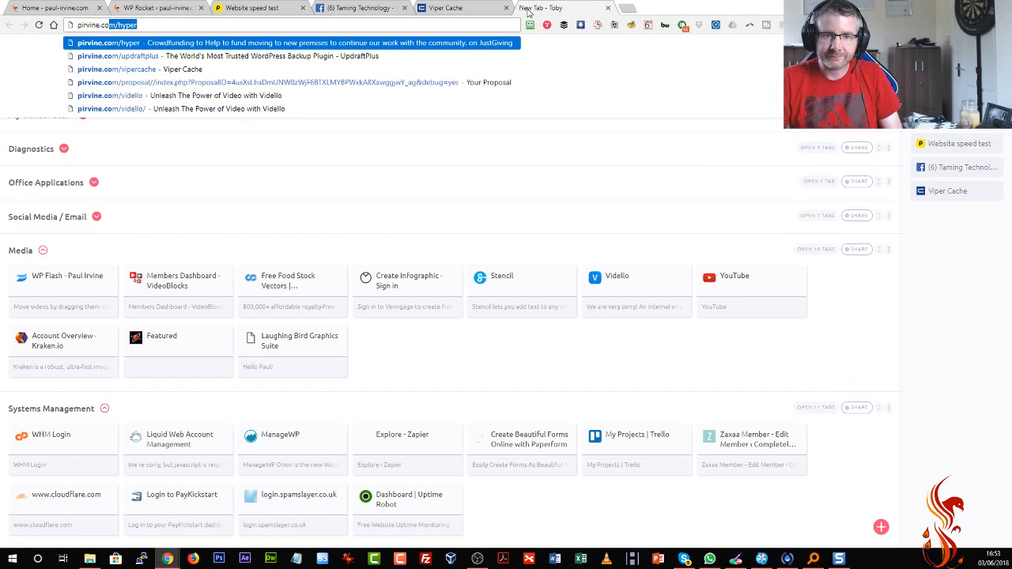
type("m/wprocket")
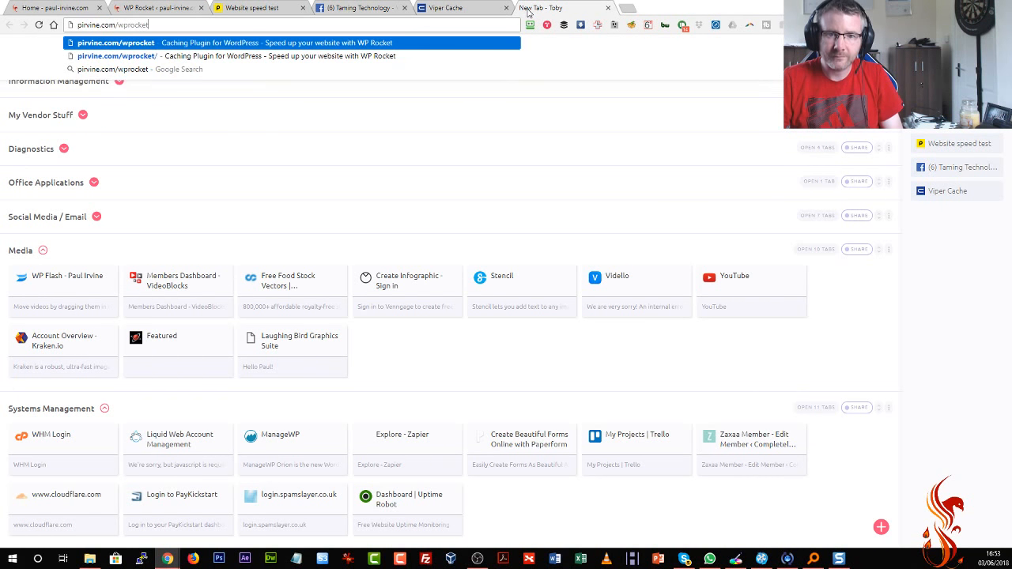
key("Return")
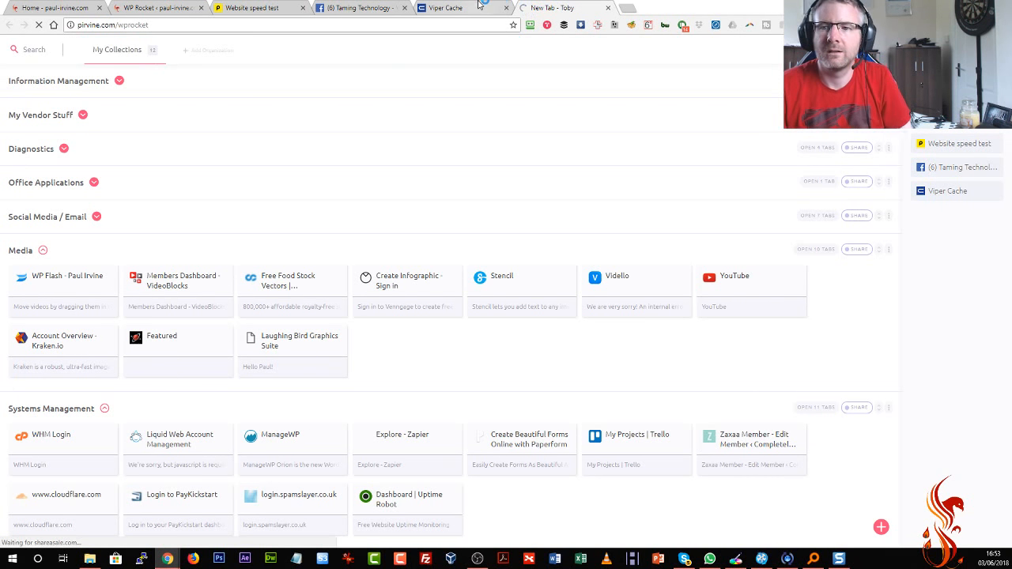
Move the WP Rocket tab into its own window filling the left half of the screen and show its pricing page
left_click_drag(555, 11, 241, 2)
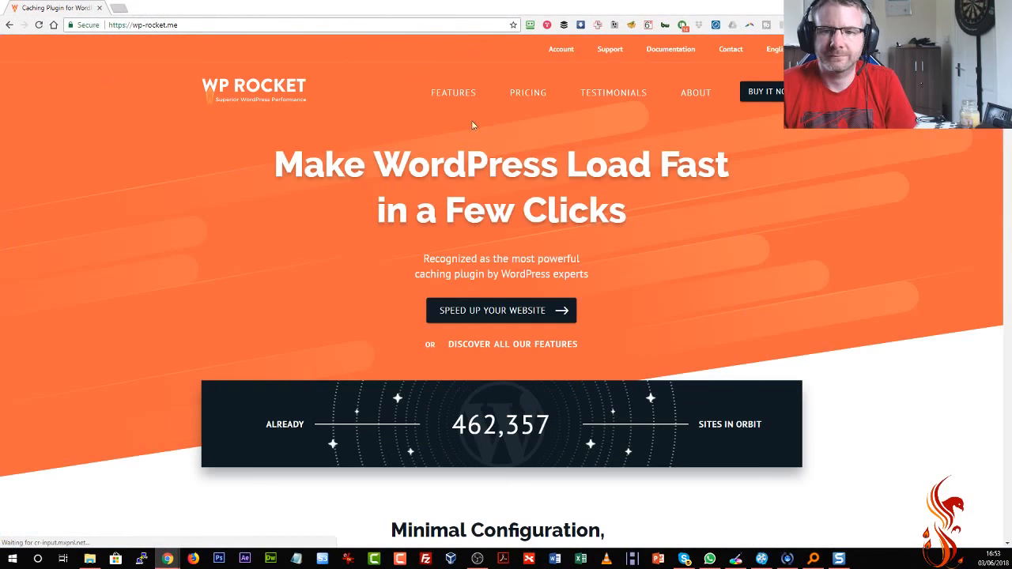
key("super+Left")
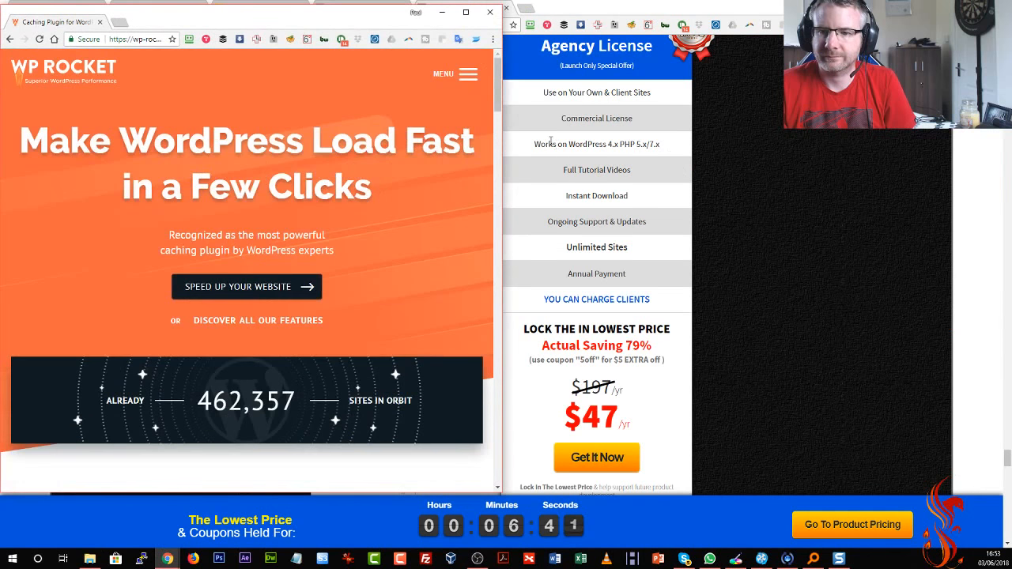
left_click(464, 73)
left_click(434, 149)
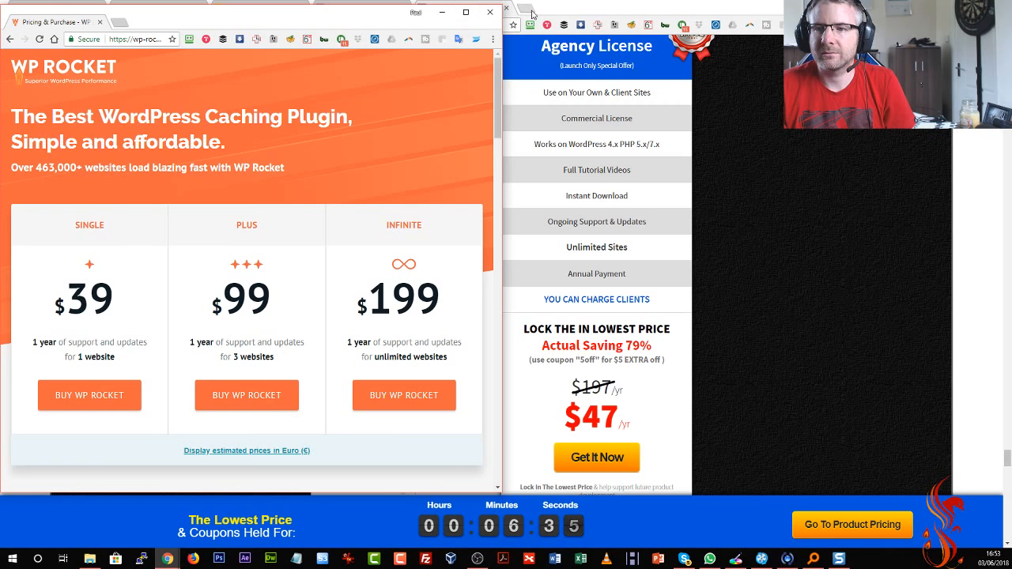
Detach the Viper Cache tab into its own window and place it beside the WP Rocket pricing window
left_click(729, 112)
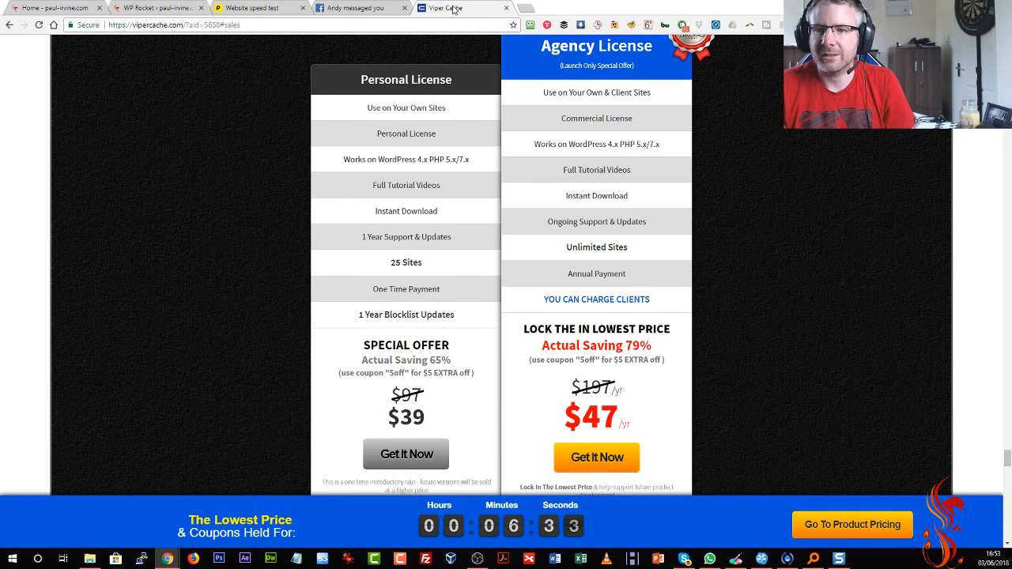
left_click_drag(452, 7, 760, 2)
left_click(975, 6)
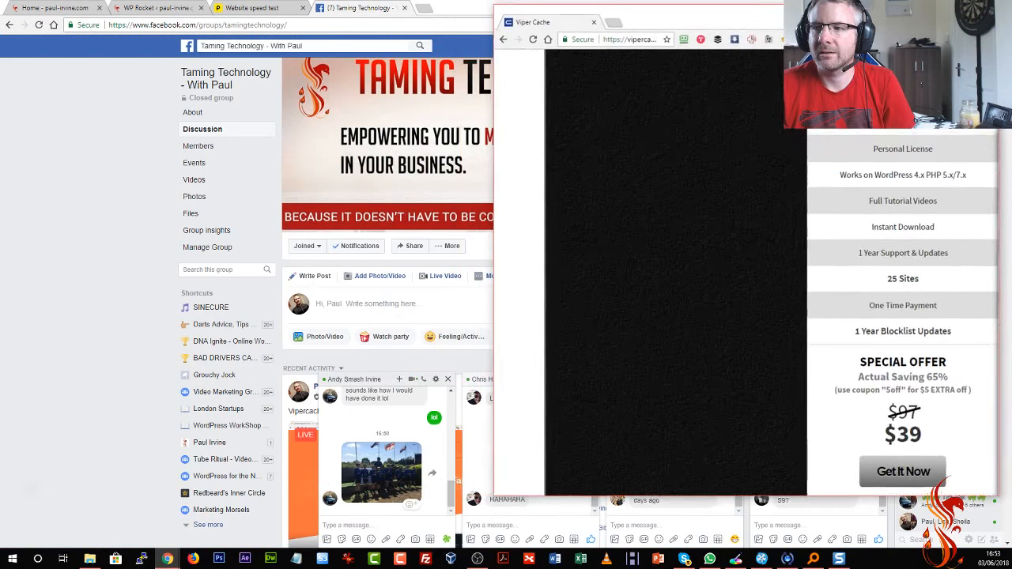
left_click(952, 4)
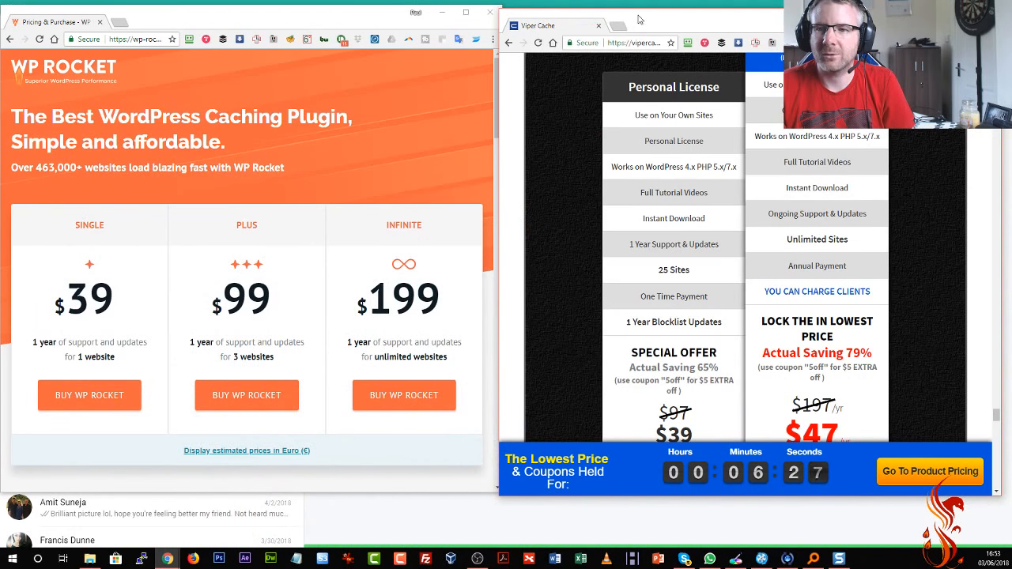
left_click_drag(637, 21, 642, 16)
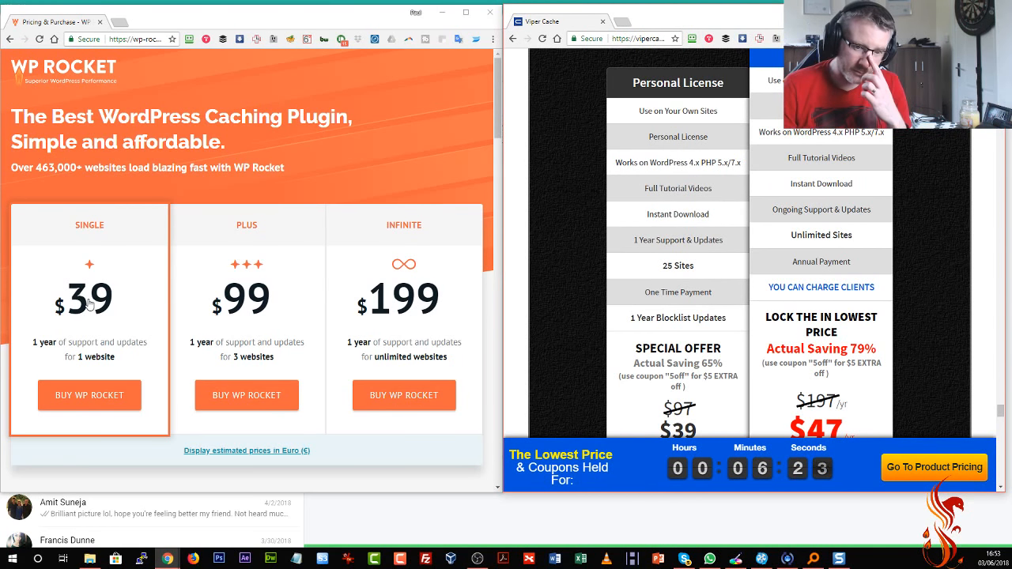
Compare the Viper Cache Personal License's site allowance and price with WP Rocket's Single licence
left_click_drag(662, 266, 707, 270)
left_click(708, 270)
scroll(677, 423, "down", 1)
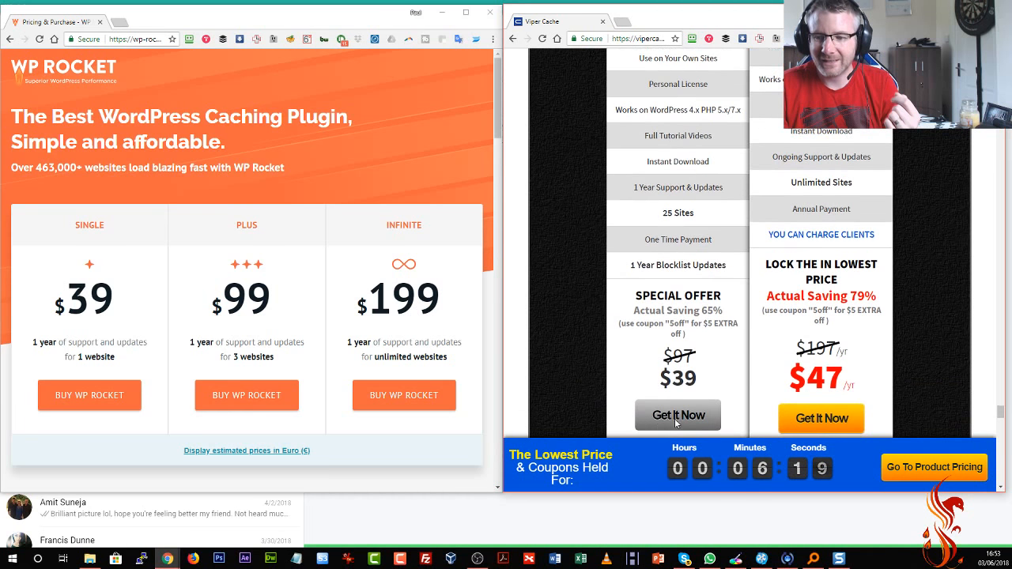
left_click_drag(658, 378, 699, 380)
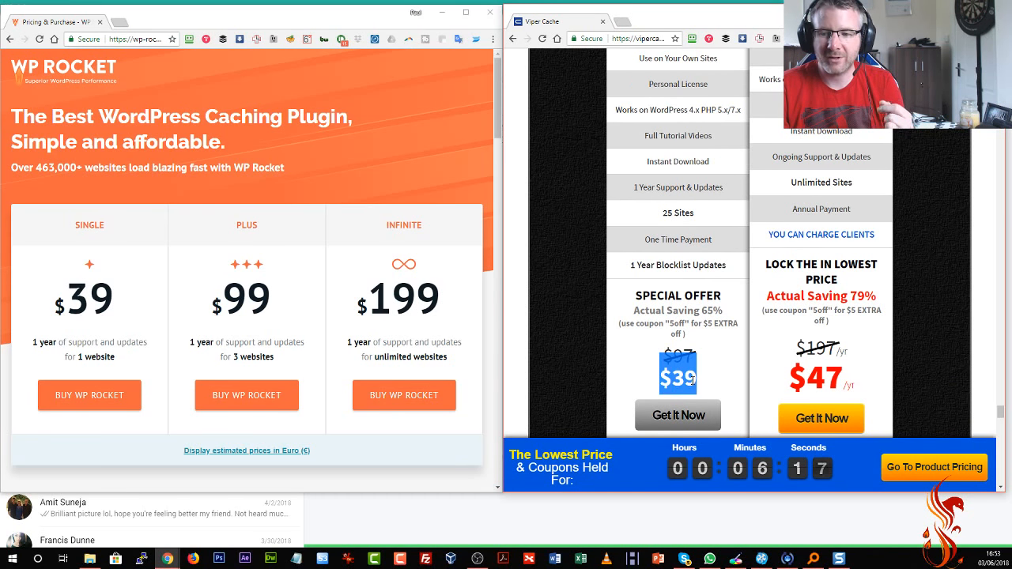
left_click(712, 380)
scroll(710, 379, "up", 1)
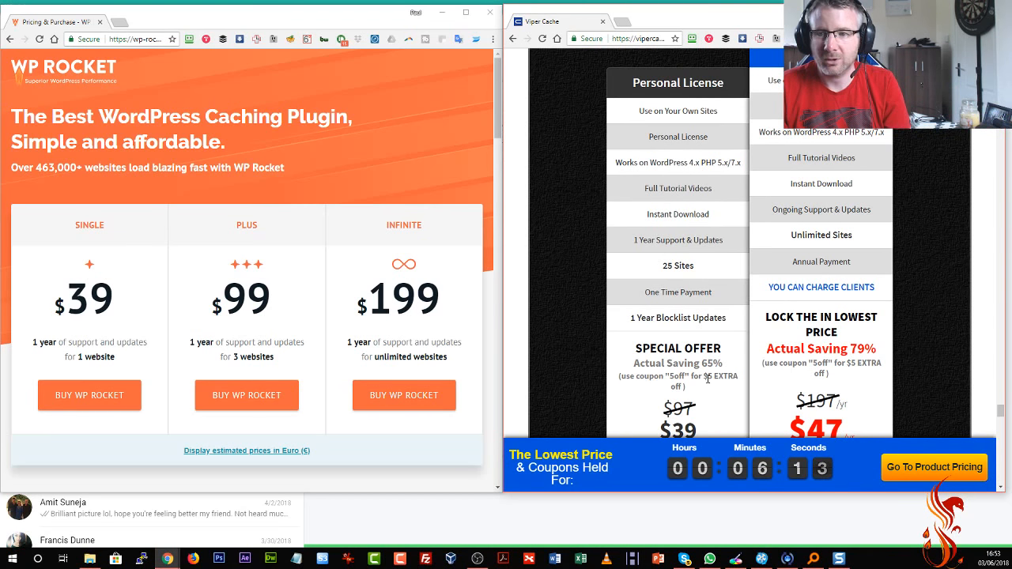
Examine Viper Cache's commercial agency licence for its yearly price, site allowance and client-use terms beside WP Rocket's plans
scroll(707, 379, "down", 1)
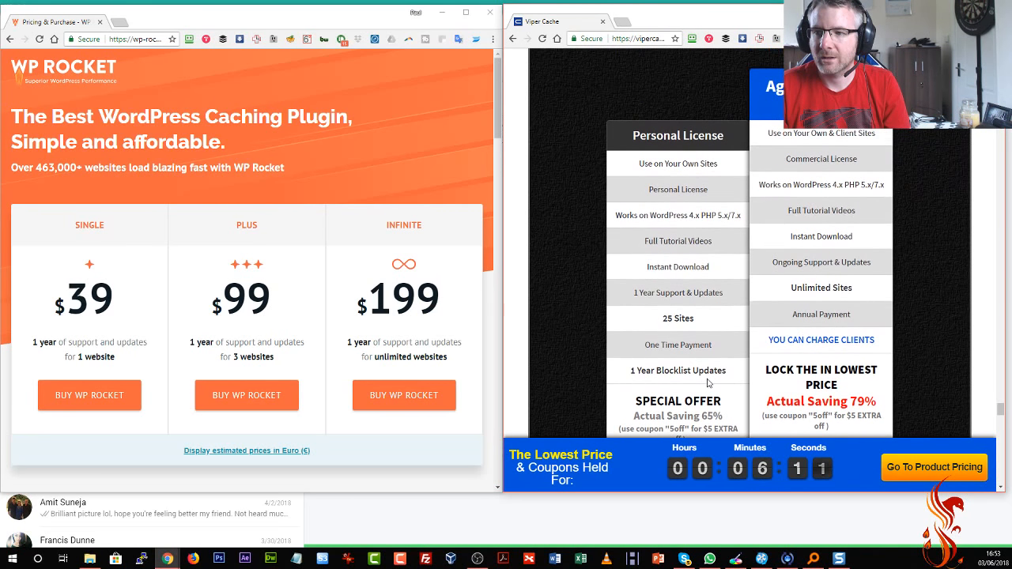
left_click_drag(806, 382, 852, 386)
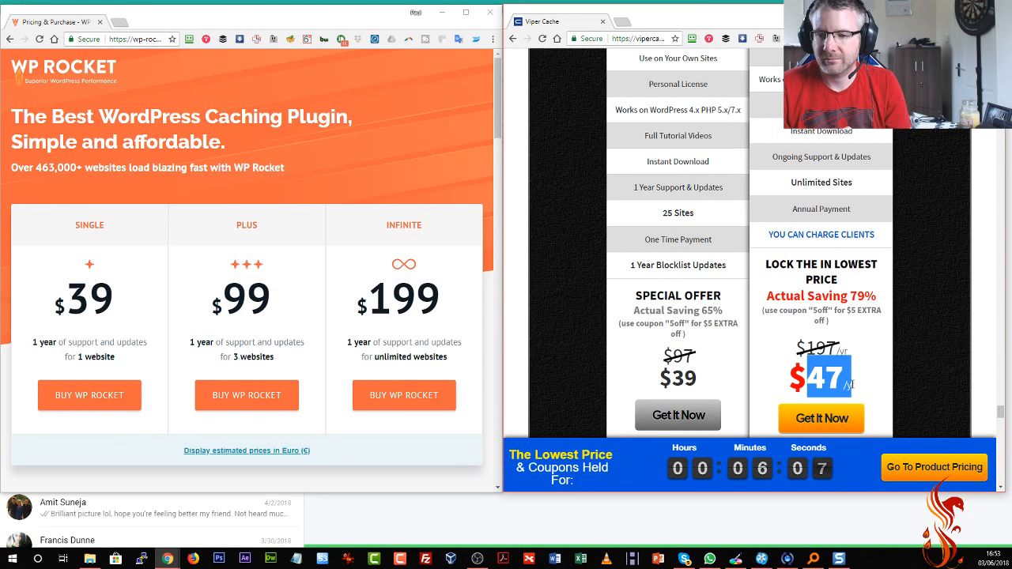
scroll(852, 385, "up", 1)
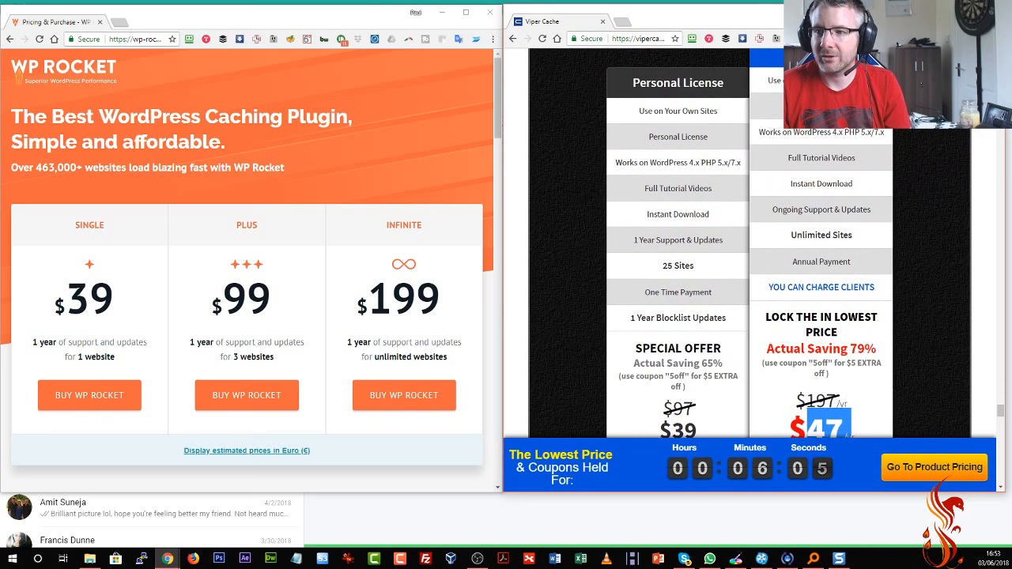
double_click(779, 82)
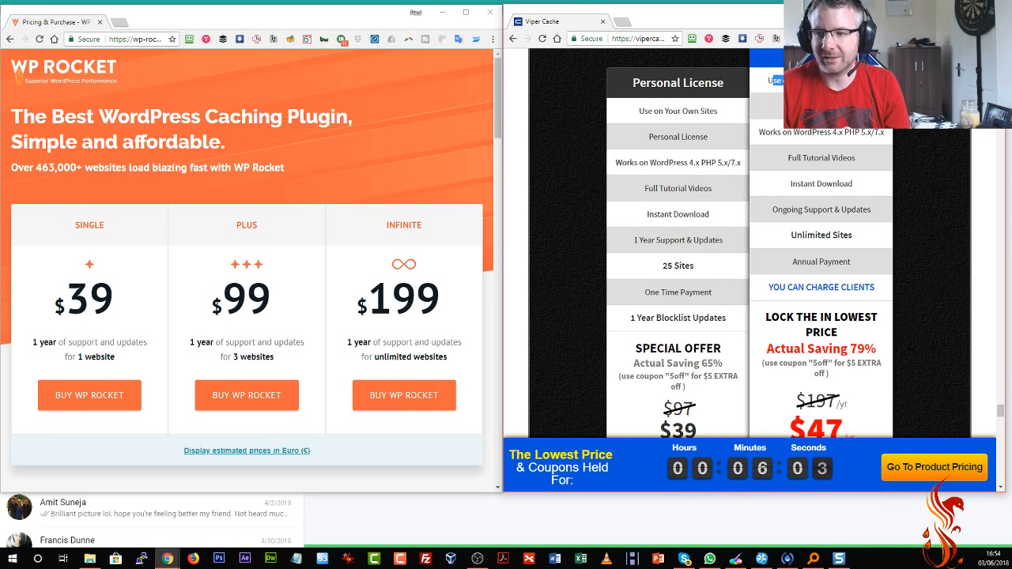
left_click_drag(853, 236, 795, 240)
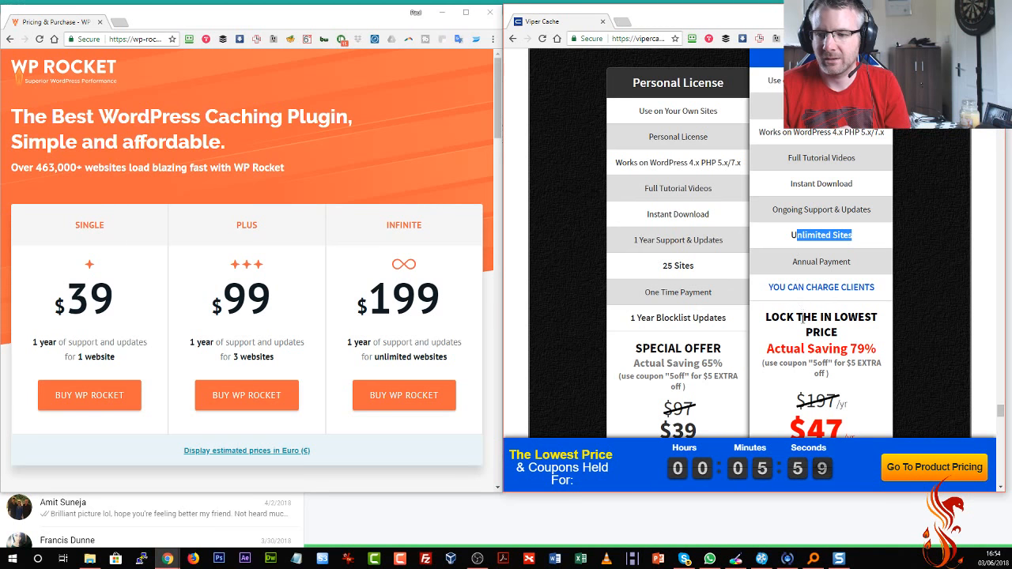
scroll(803, 317, "down", 1)
scroll(804, 323, "down", 1)
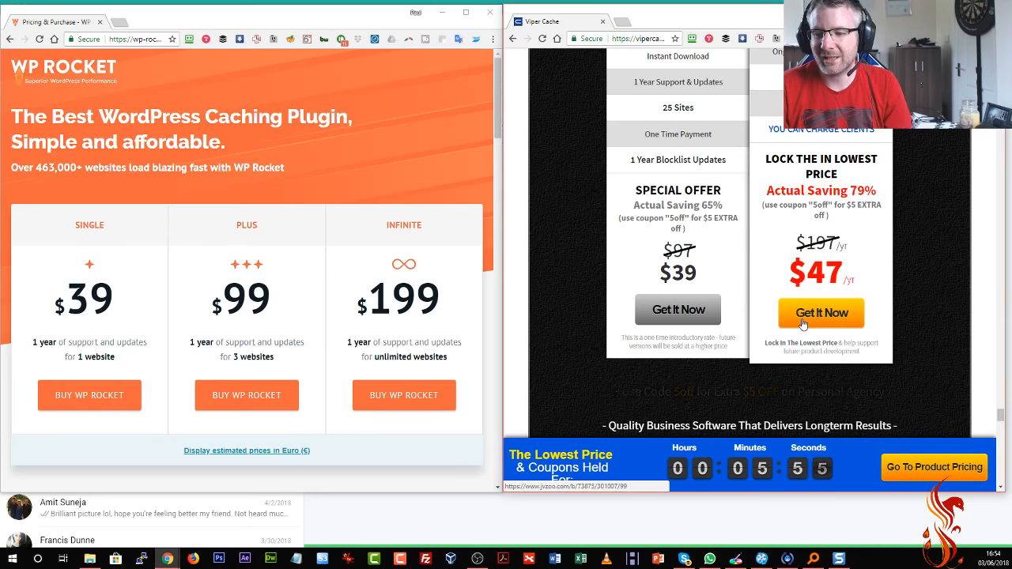
scroll(777, 336, "up", 2)
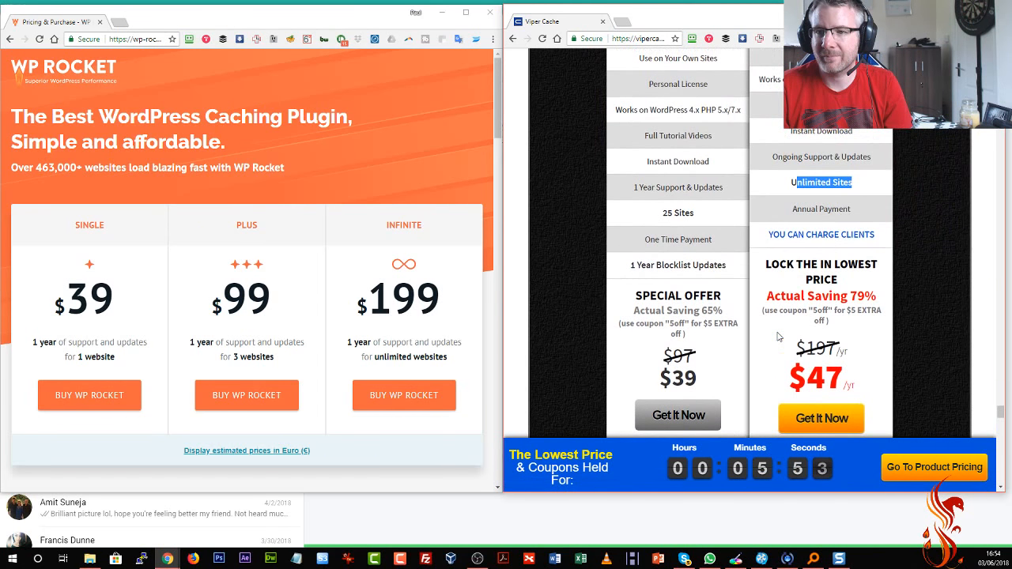
scroll(778, 336, "up", 2)
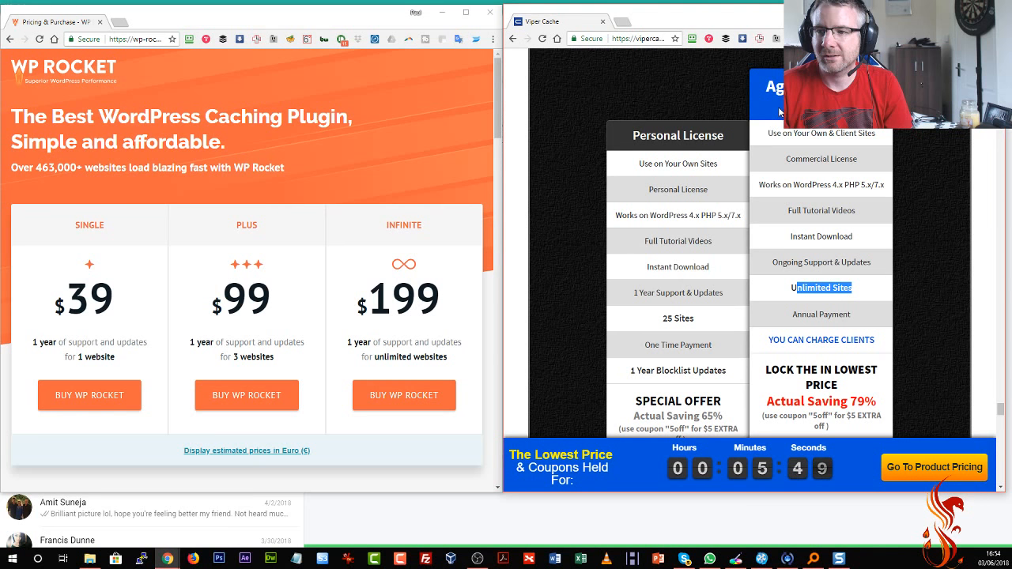
left_click(783, 109)
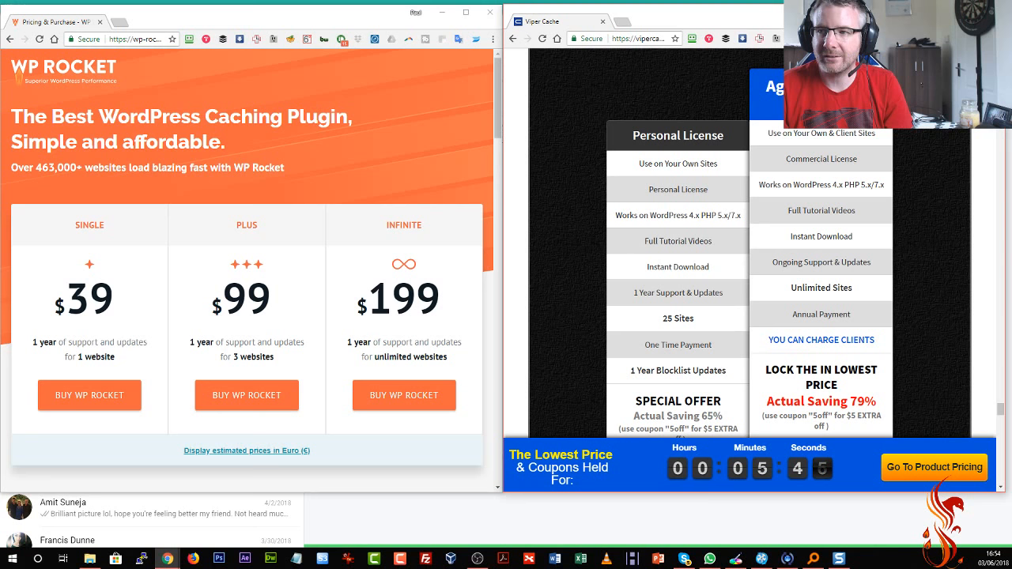
Minimise both the Viper Cache and WP Rocket browser windows
left_click(945, 13)
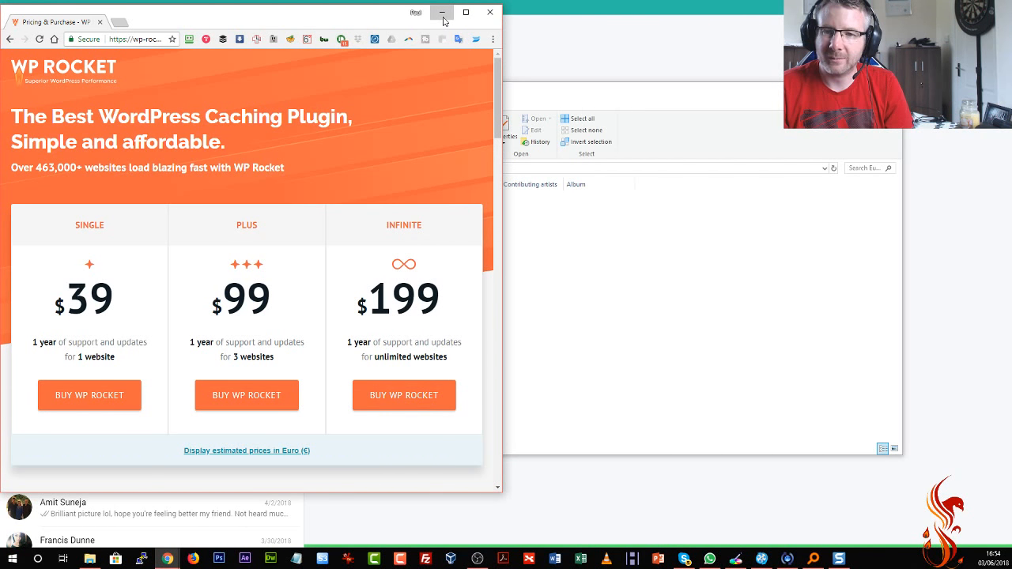
left_click(442, 13)
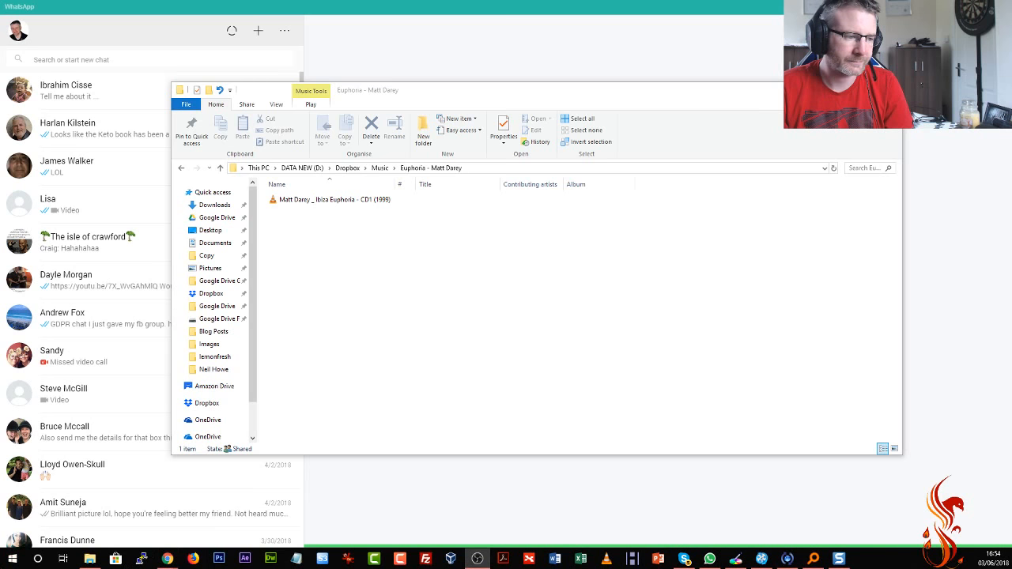